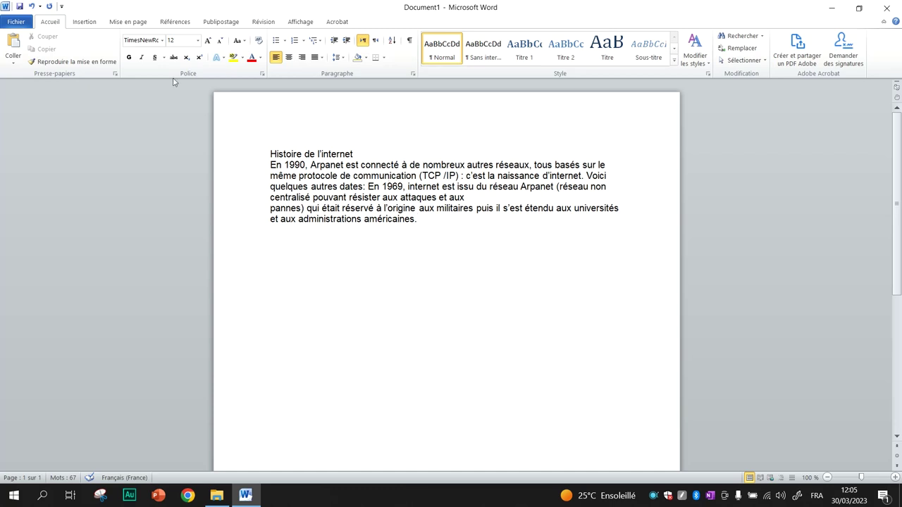
- Save the document as 'tp1 word' in the bac 2023 lettre folder on drive C:
left_click(16, 22)
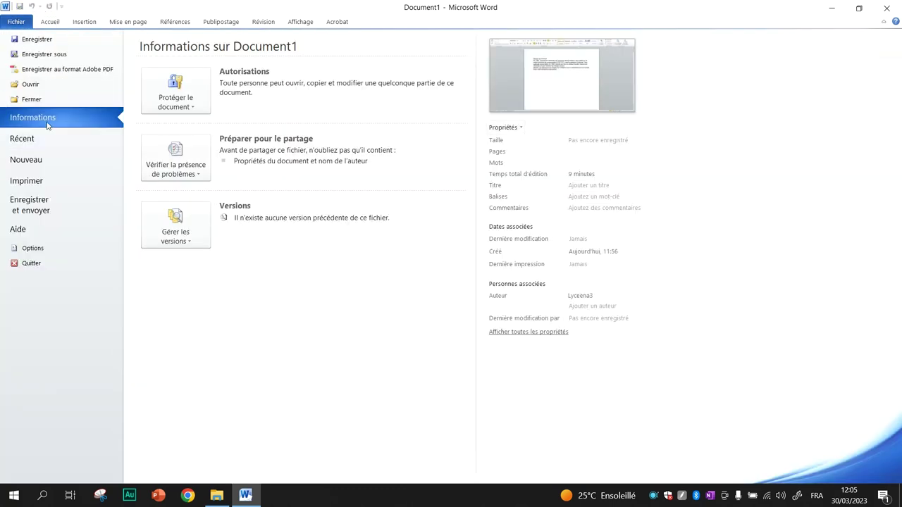
left_click(52, 56)
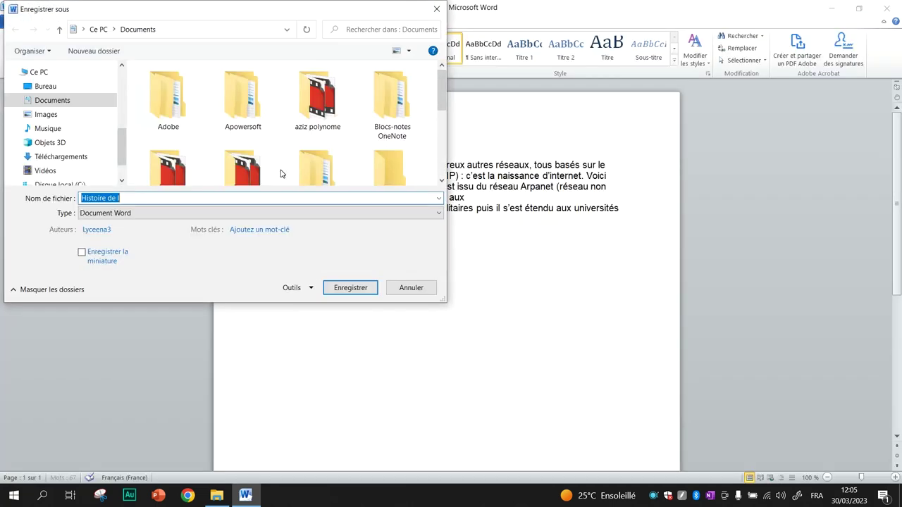
left_click_drag(121, 160, 120, 169)
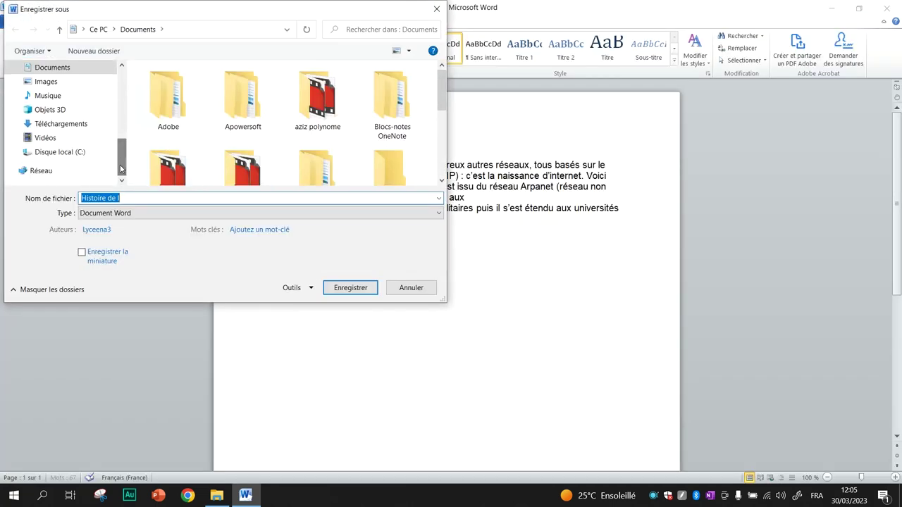
left_click(81, 153)
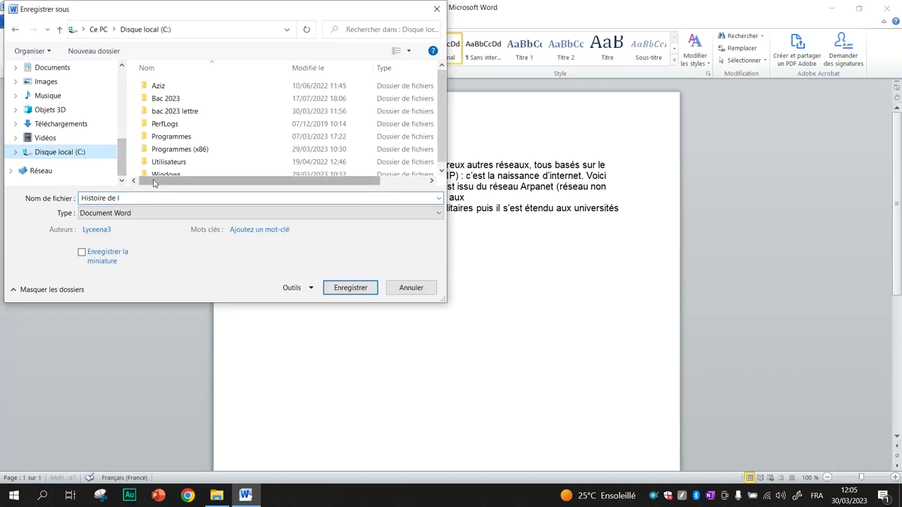
double_click(186, 113)
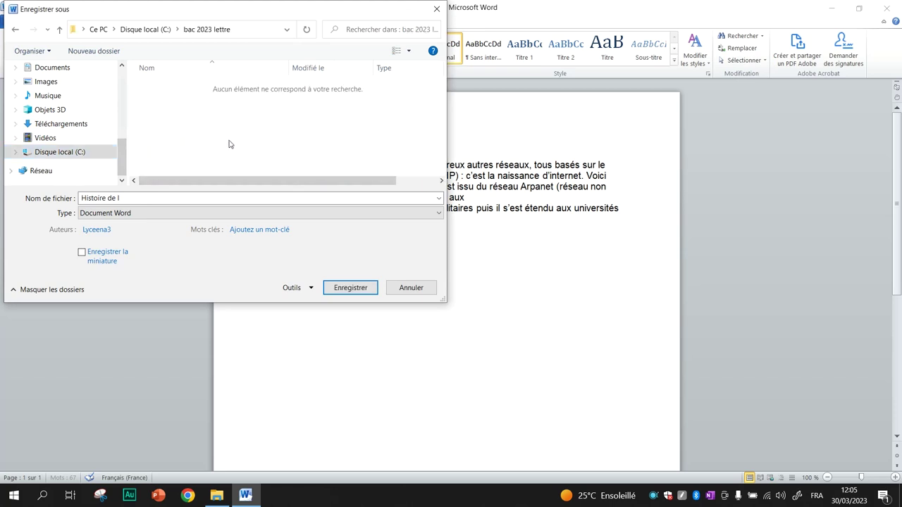
left_click(143, 203)
key("BackSpace")
type("tp")
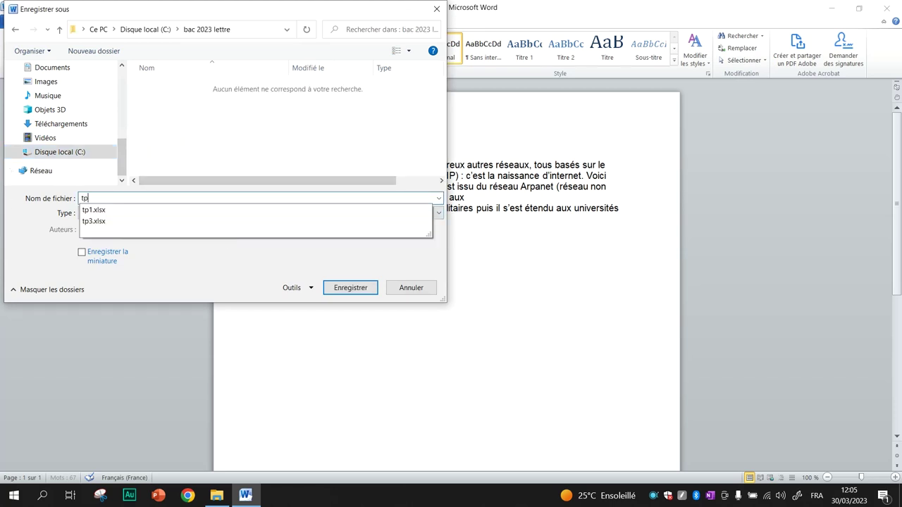
type("1 word")
key("Return")
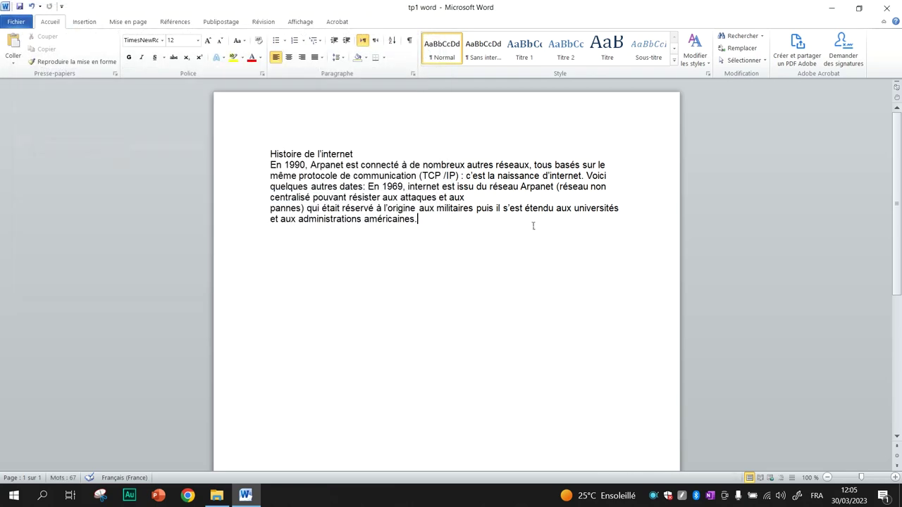
- Read the character-formatting tasks in tp word 1.pdf, marking 'caractères' and 'paragraphes'
key("alt+Tab")
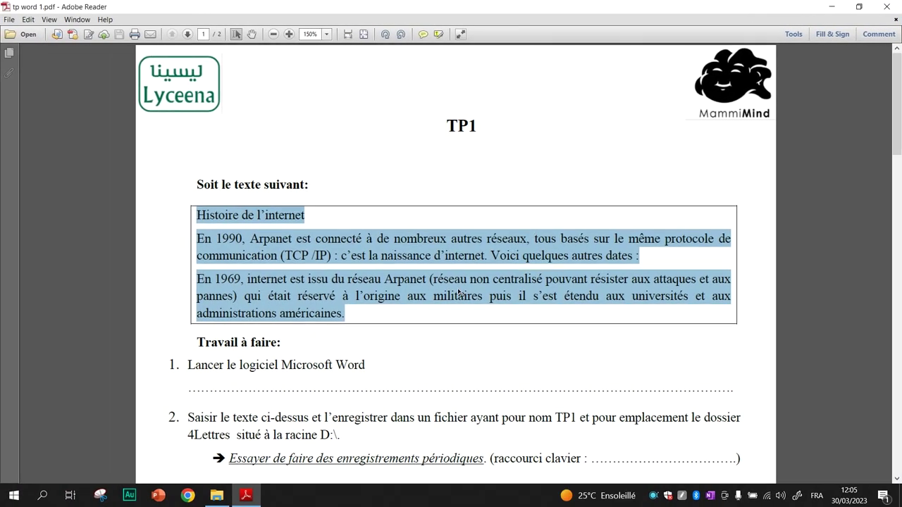
scroll(457, 292, "down", 2)
scroll(465, 296, "down", 2)
scroll(464, 297, "down", 2)
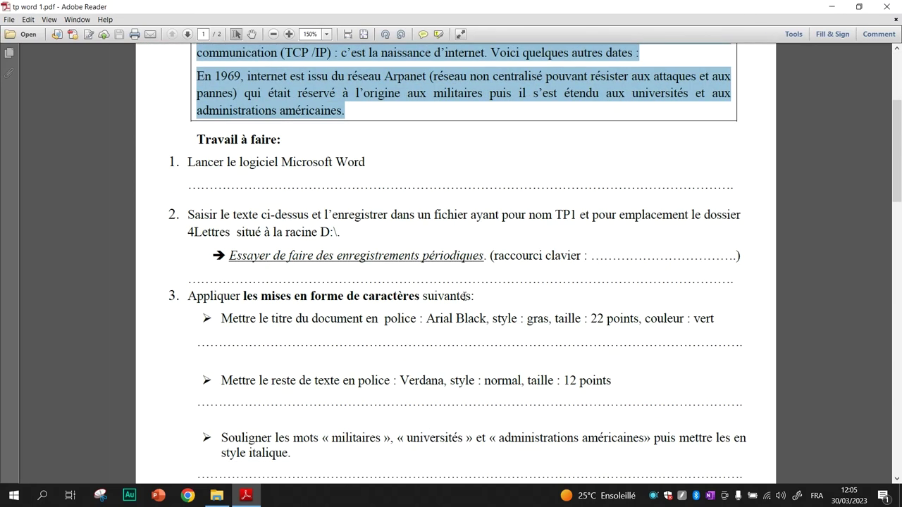
scroll(464, 296, "down", 3)
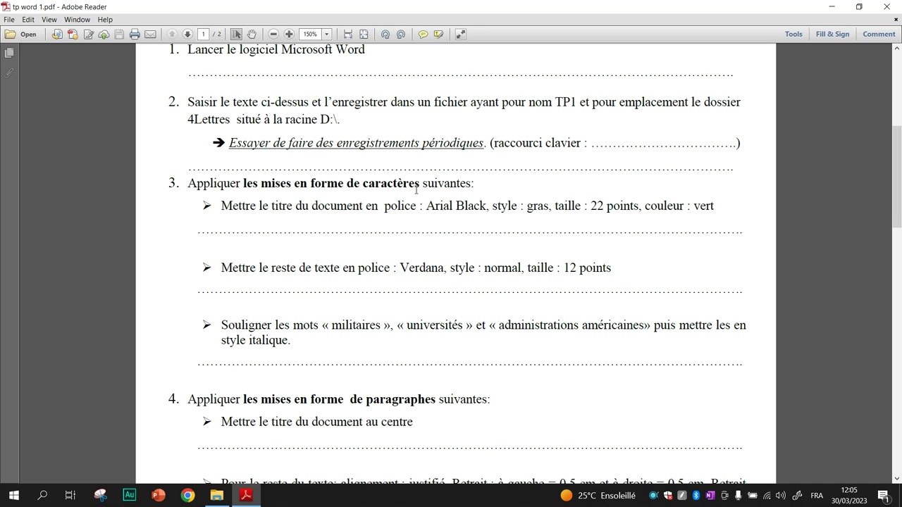
scroll(423, 197, "down", 2)
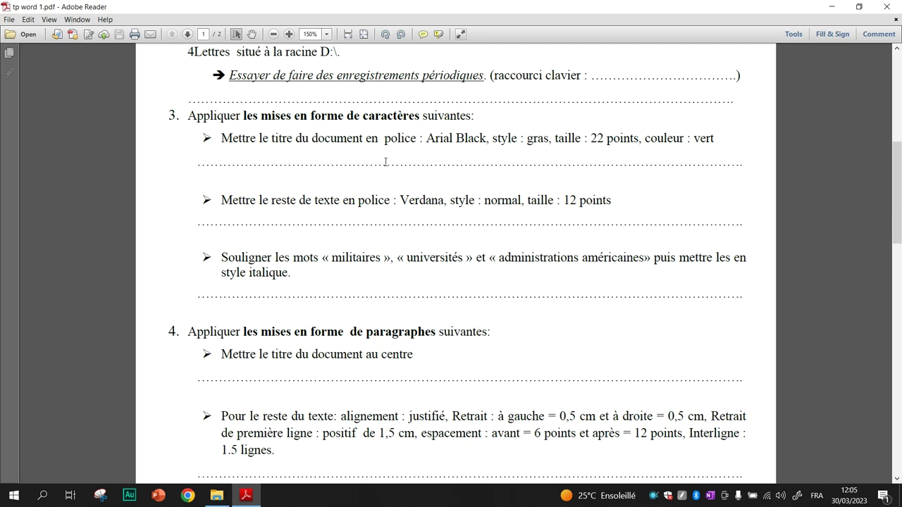
double_click(392, 117)
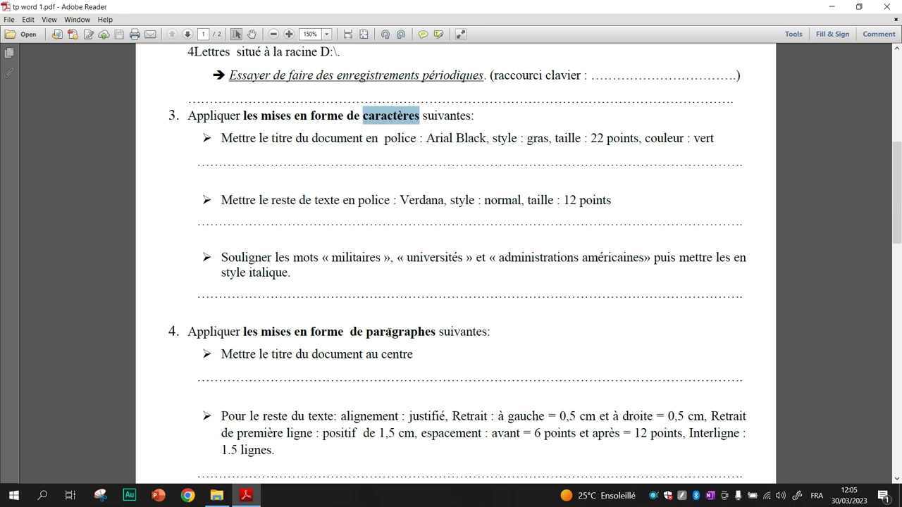
double_click(388, 332)
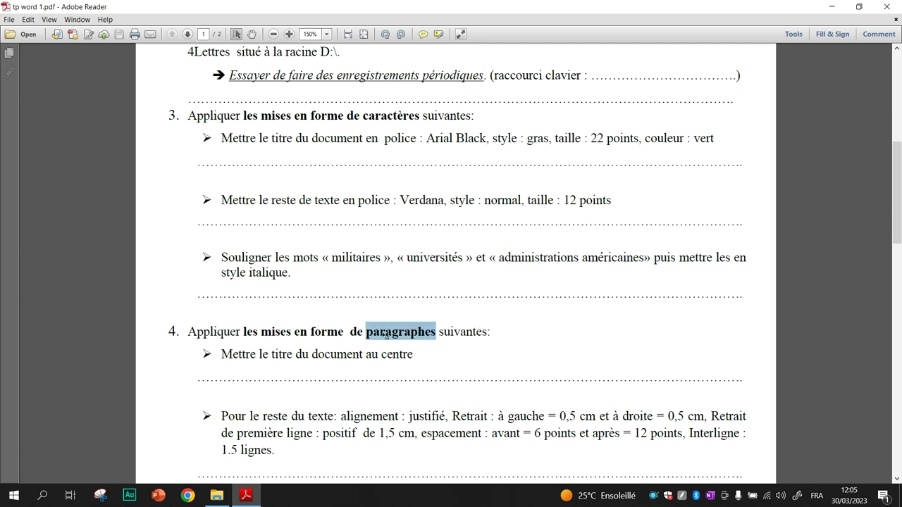
left_click(384, 334)
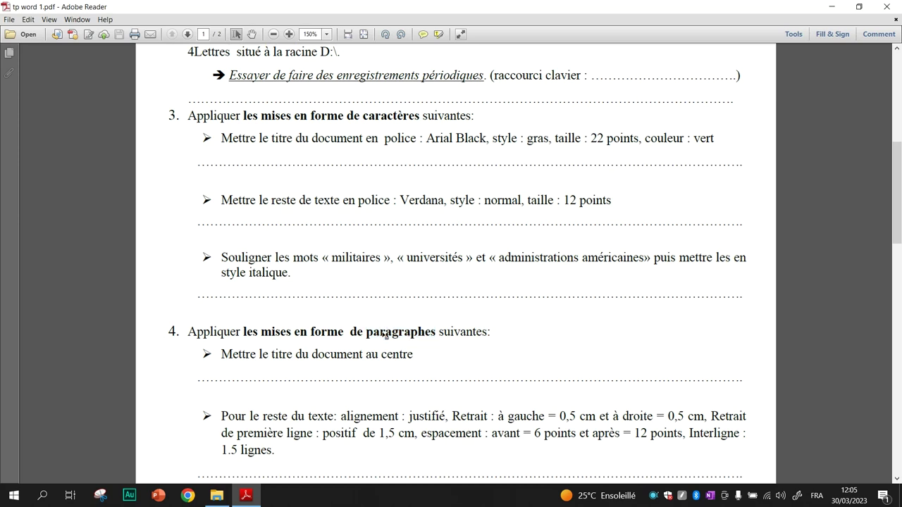
- Read the paragraph tasks, marking 'justifié', 'Retrait' and the required font Arial Black
scroll(367, 355, "down", 3)
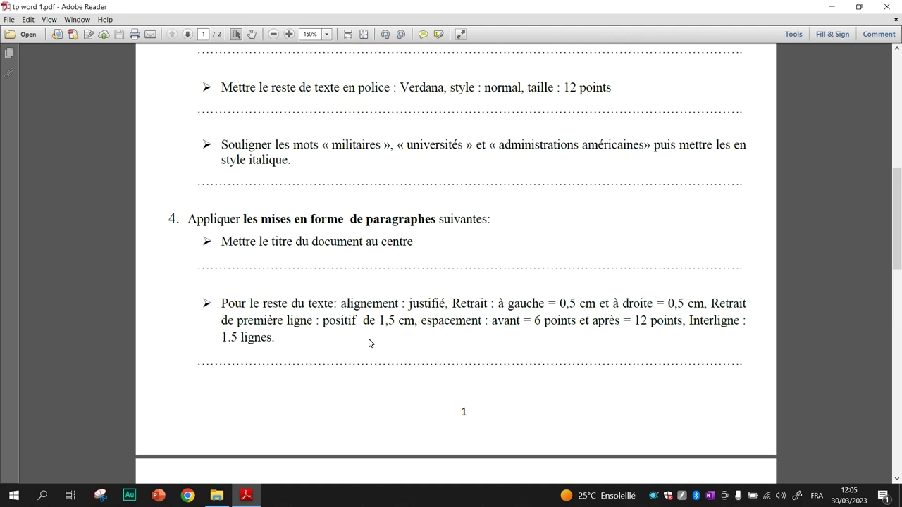
double_click(432, 307)
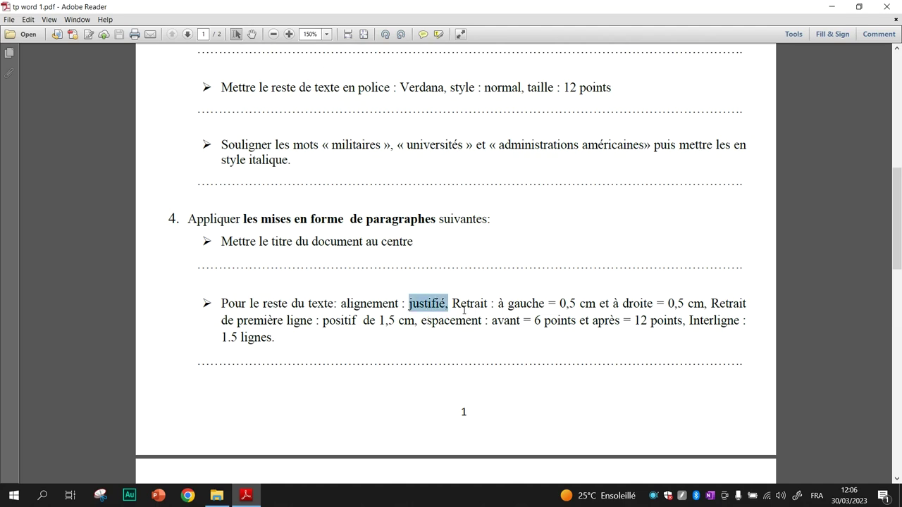
double_click(471, 308)
scroll(449, 300, "up", 1)
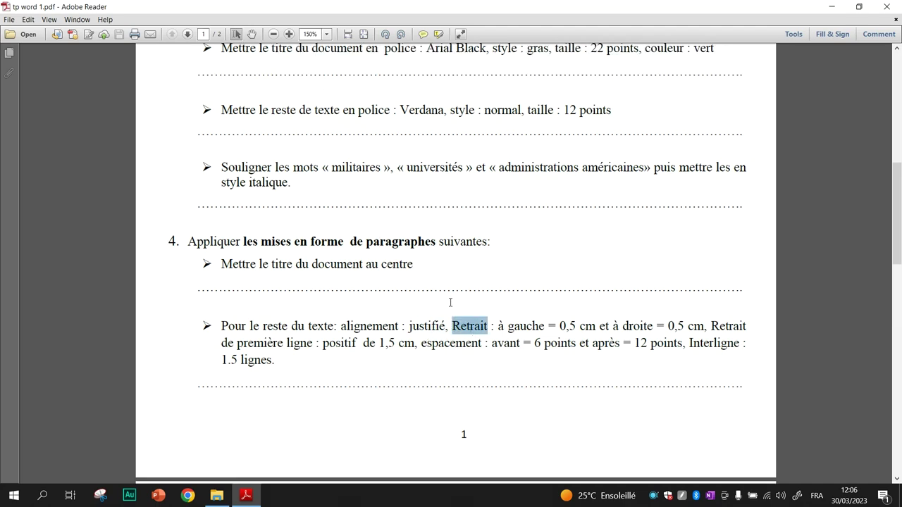
scroll(450, 303, "up", 5)
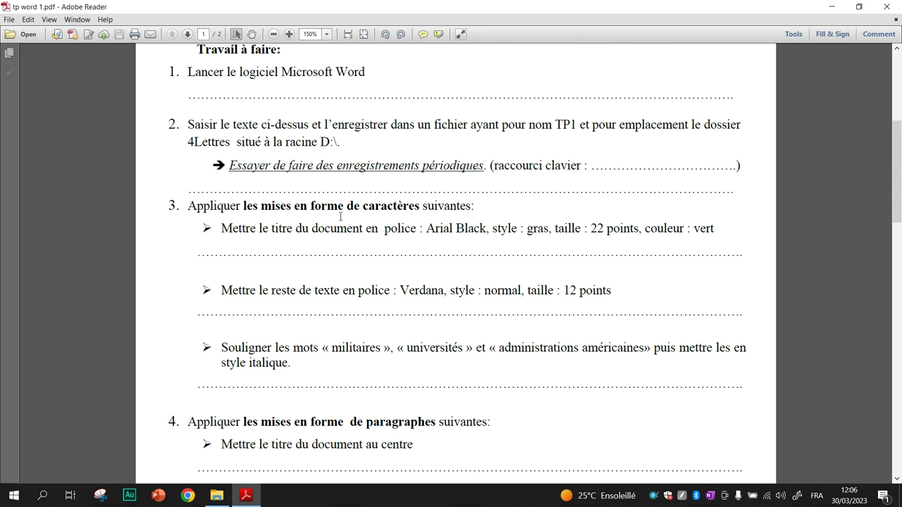
left_click_drag(310, 210, 359, 213)
left_click(397, 219)
left_click_drag(435, 238, 464, 240)
left_click(472, 260)
- Move tp word 1.pdf to Bureau 5, snapped left, with the tp1 word document on the right
left_click(69, 496)
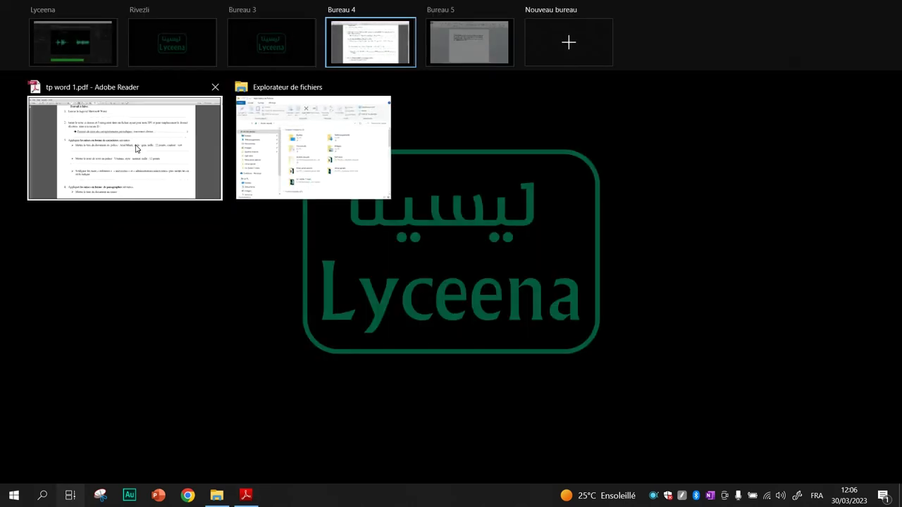
left_click_drag(396, 51, 465, 52)
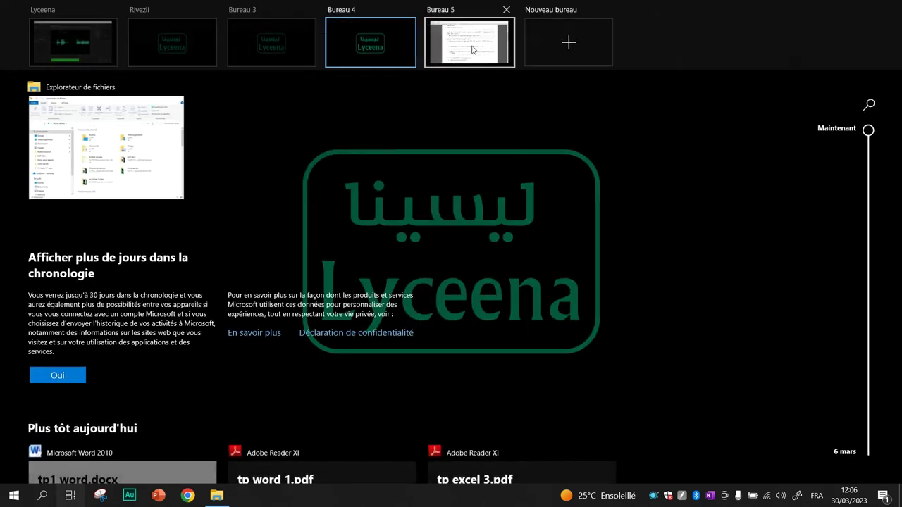
left_click(465, 52)
key("super+Left")
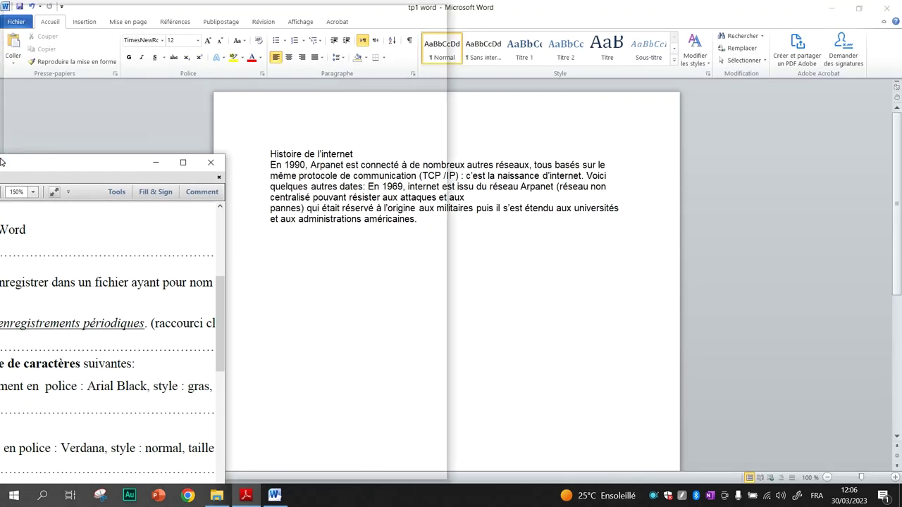
left_click(644, 229)
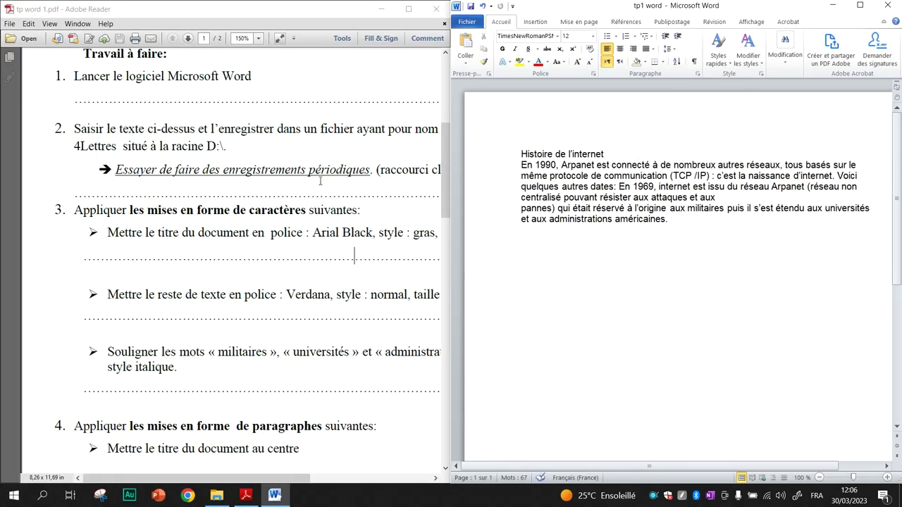
scroll(241, 266, "up", 1)
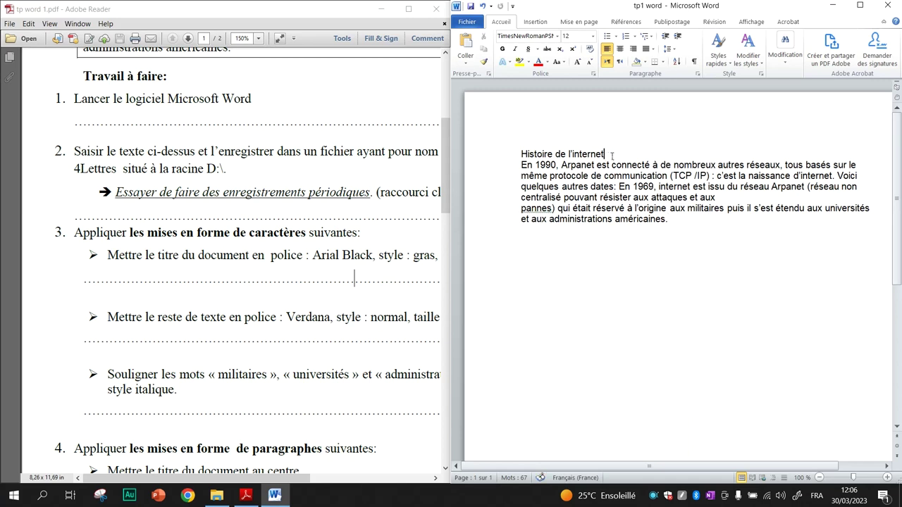
- Set the title 'Histoire de l'internet' in Arial Black and make it bold
left_click_drag(612, 156, 520, 155)
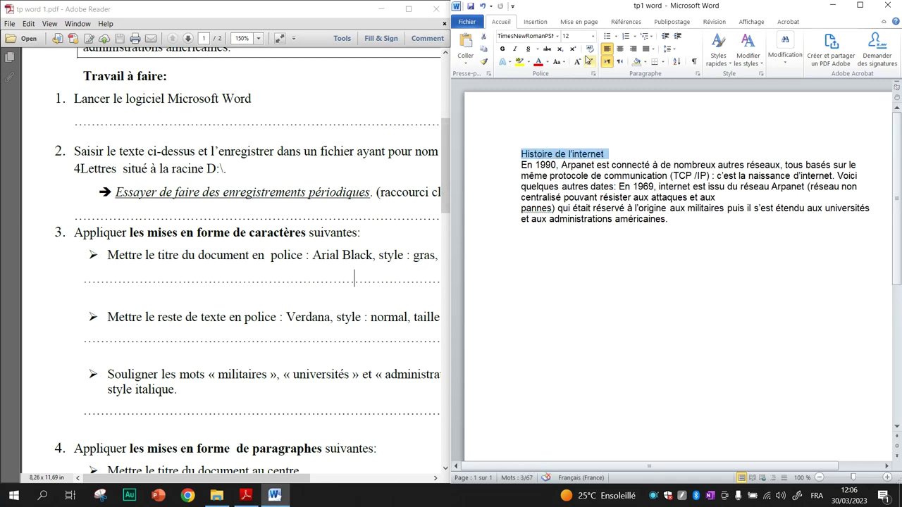
left_click(542, 41)
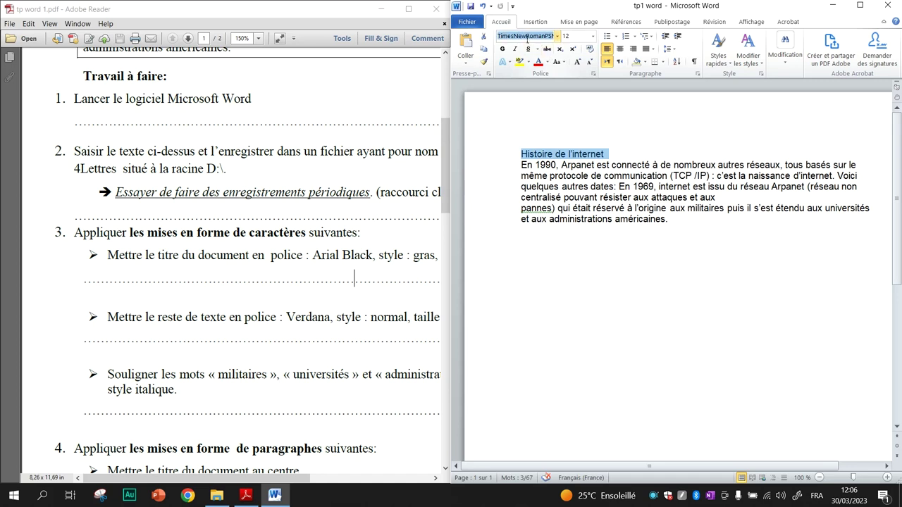
type("Aria")
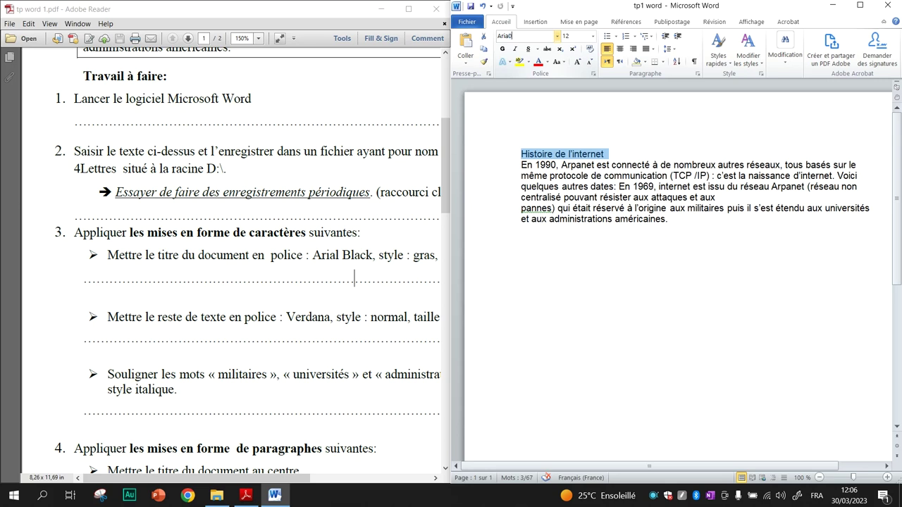
type("l Black")
key("Return")
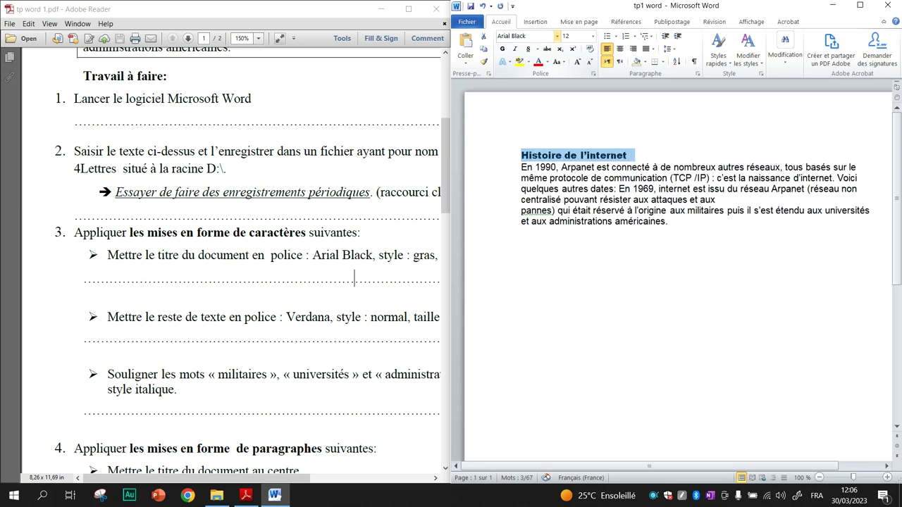
left_click_drag(441, 245, 128, 76)
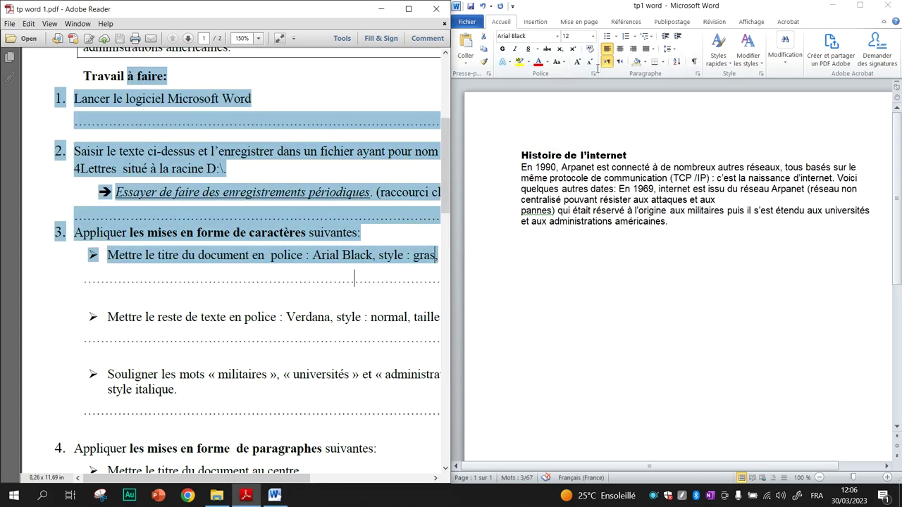
left_click(563, 89)
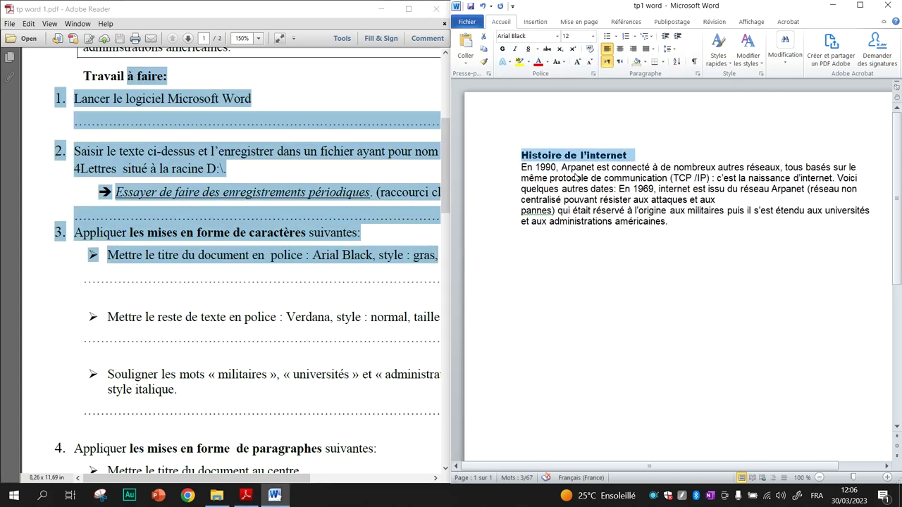
left_click(501, 49)
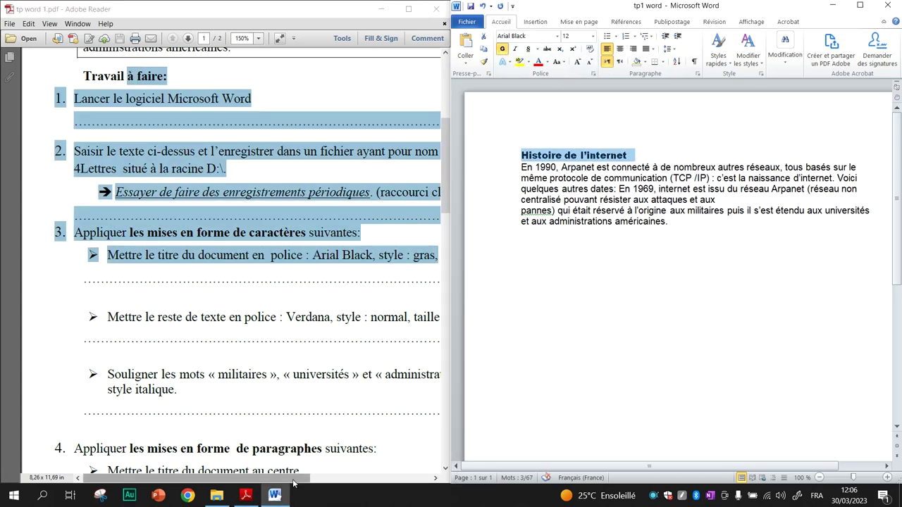
left_click_drag(303, 480, 412, 481)
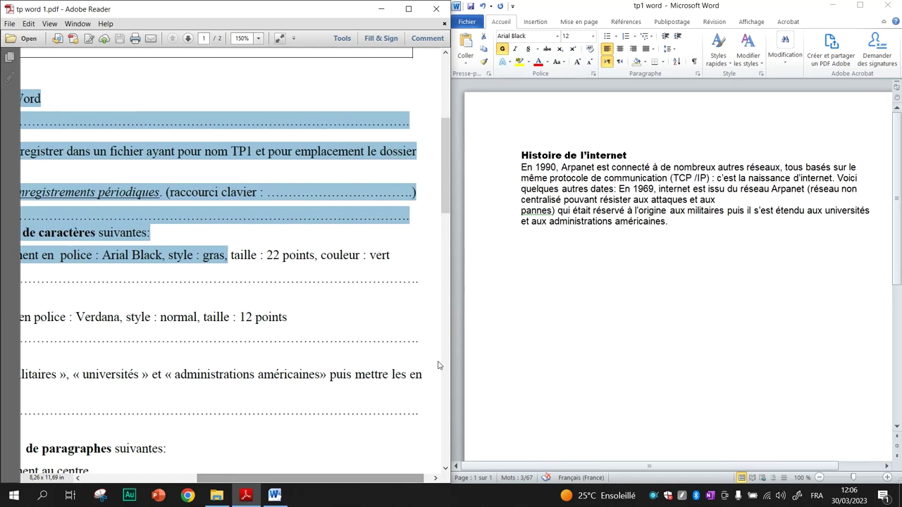
- Give the title a size of 22 pt and a green font colour
left_click(593, 41)
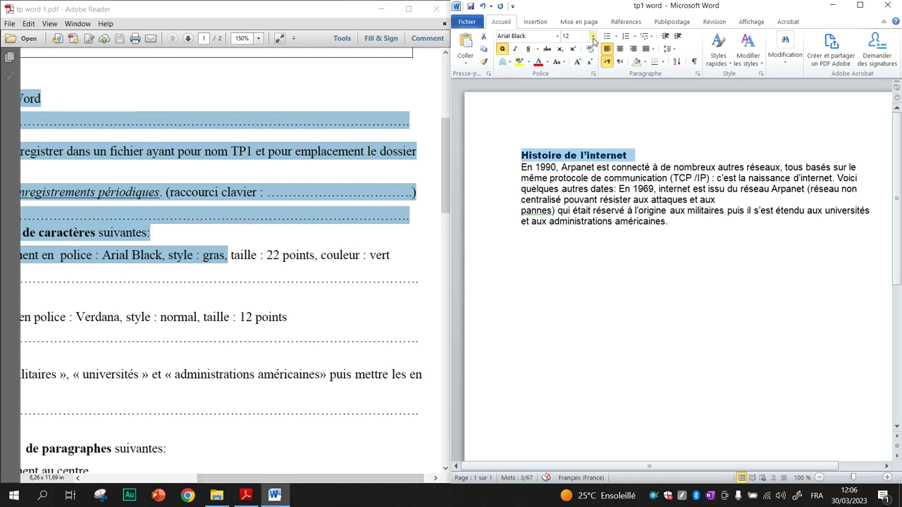
left_click(593, 40)
left_click(594, 41)
left_click(593, 41)
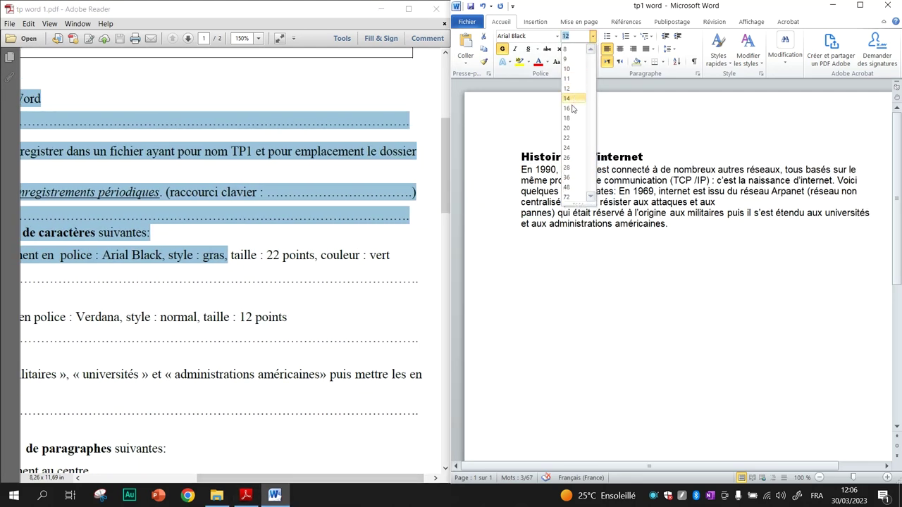
left_click(570, 138)
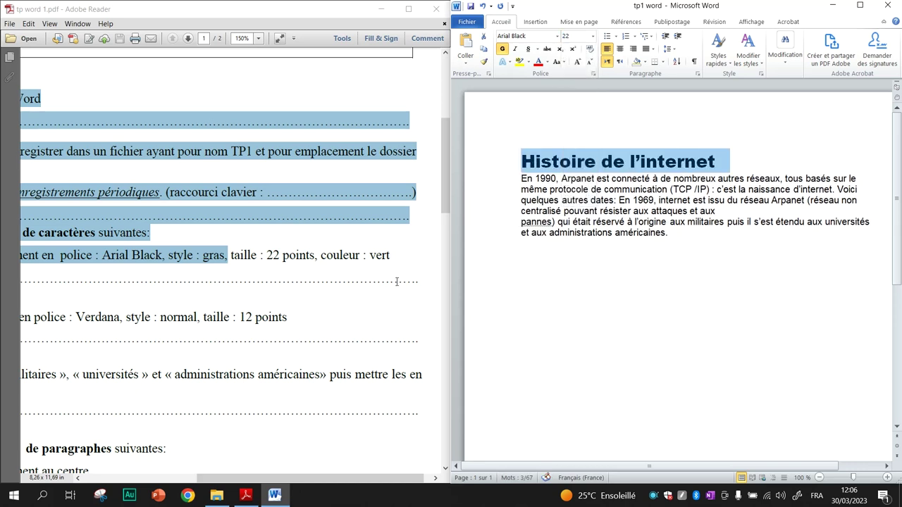
left_click(402, 247)
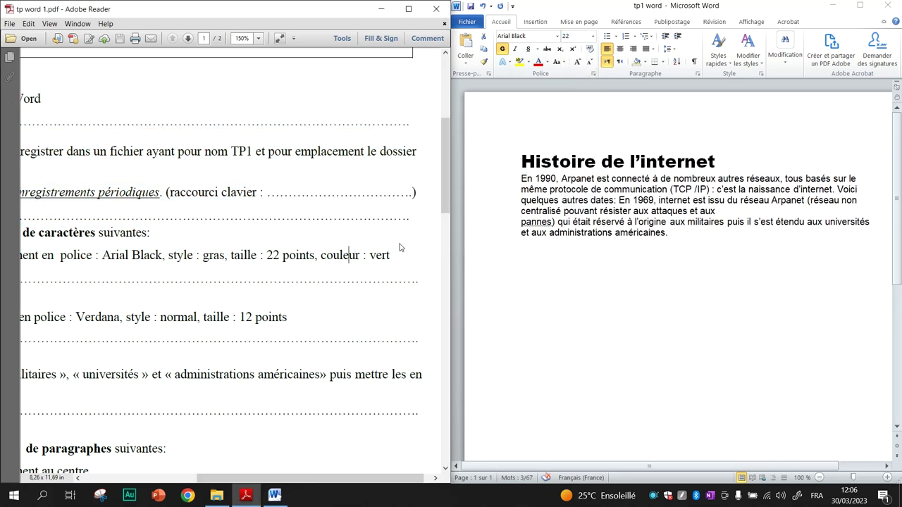
triple_click(571, 169)
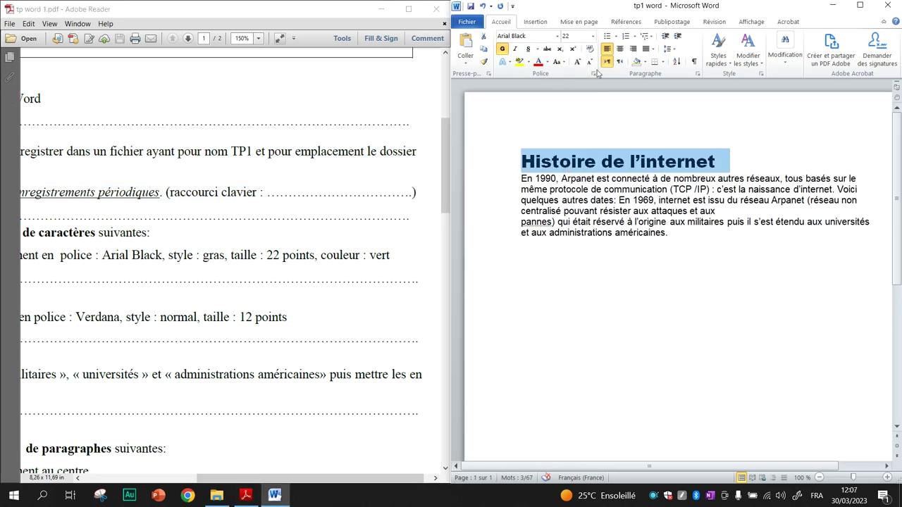
left_click(548, 62)
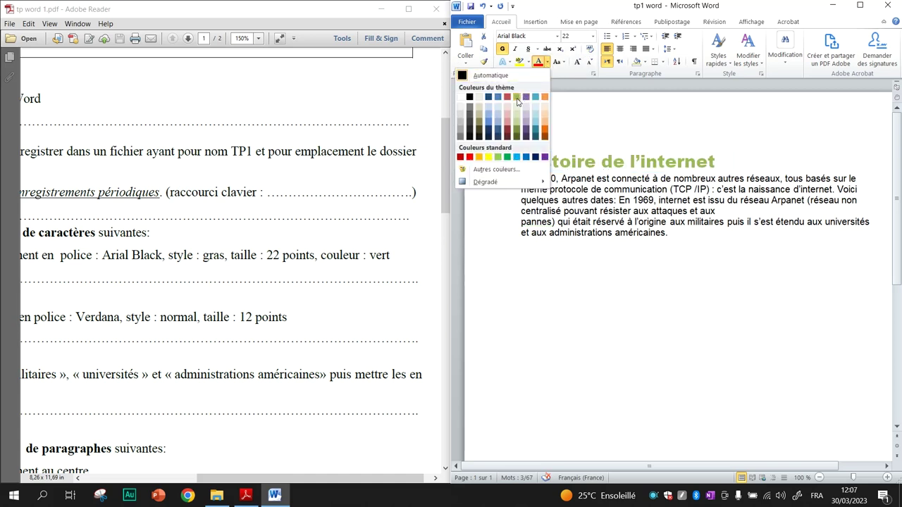
left_click(508, 158)
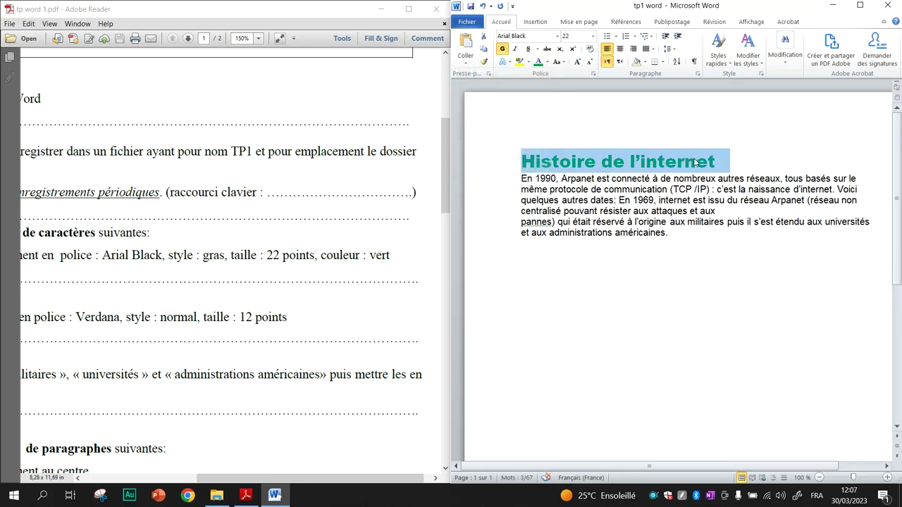
left_click(338, 341)
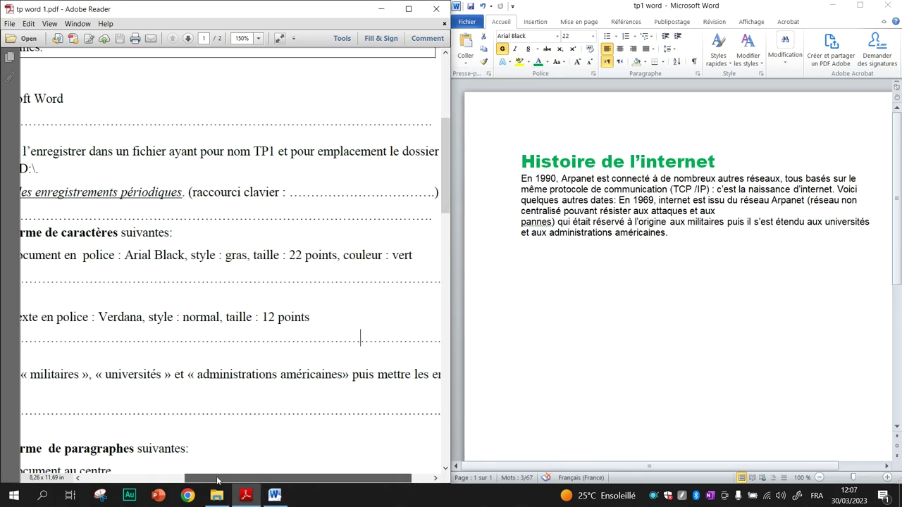
mouse_move(237, 478)
left_mouse_down()
mouse_move(137, 476)
mouse_move(210, 476)
left_mouse_up()
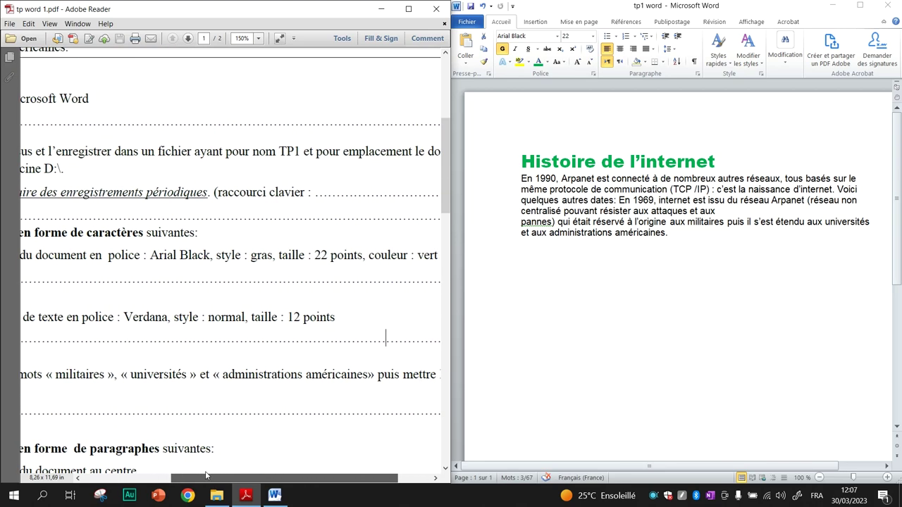
- Apply the Verdana font to the whole body paragraph below the title
left_click(522, 181)
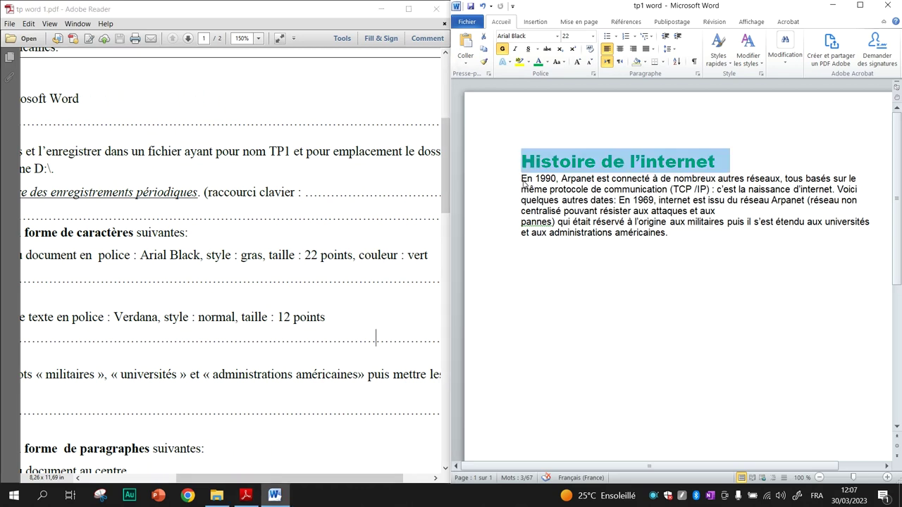
left_click_drag(523, 182, 677, 233)
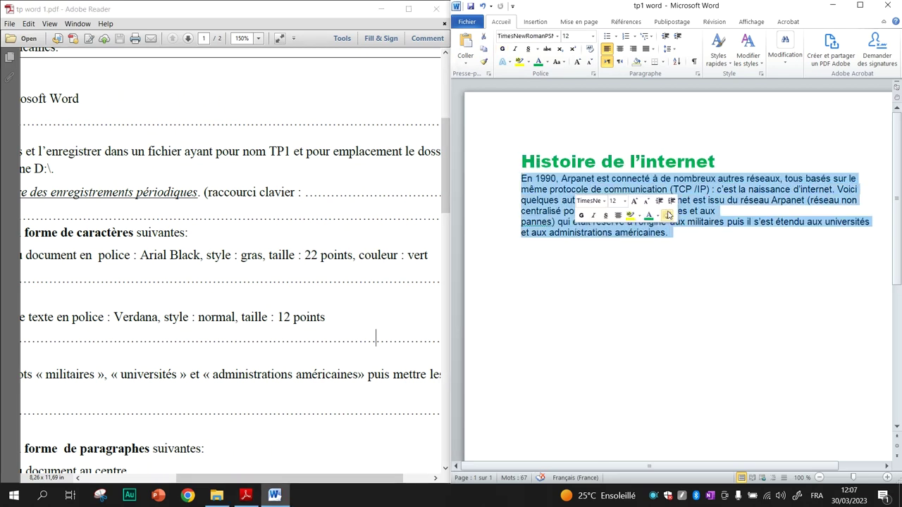
left_click(527, 36)
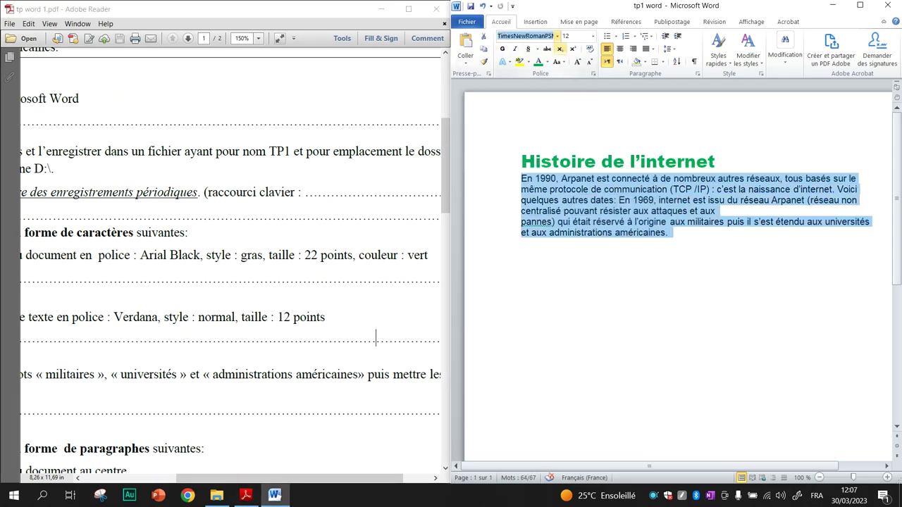
type("Verdana")
key("Return")
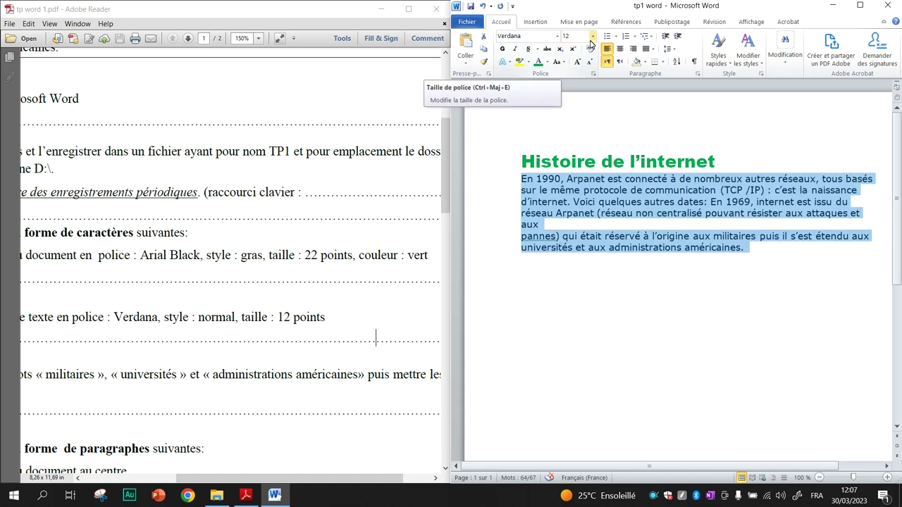
left_click(387, 329)
mouse_move(264, 479)
left_mouse_down()
mouse_move(202, 474)
mouse_move(257, 483)
mouse_move(208, 491)
left_mouse_up()
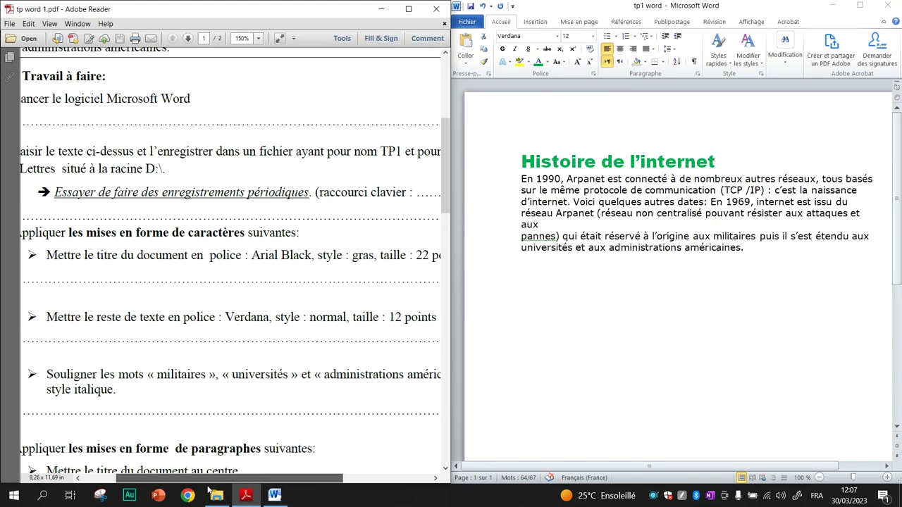
left_click_drag(208, 491, 206, 493)
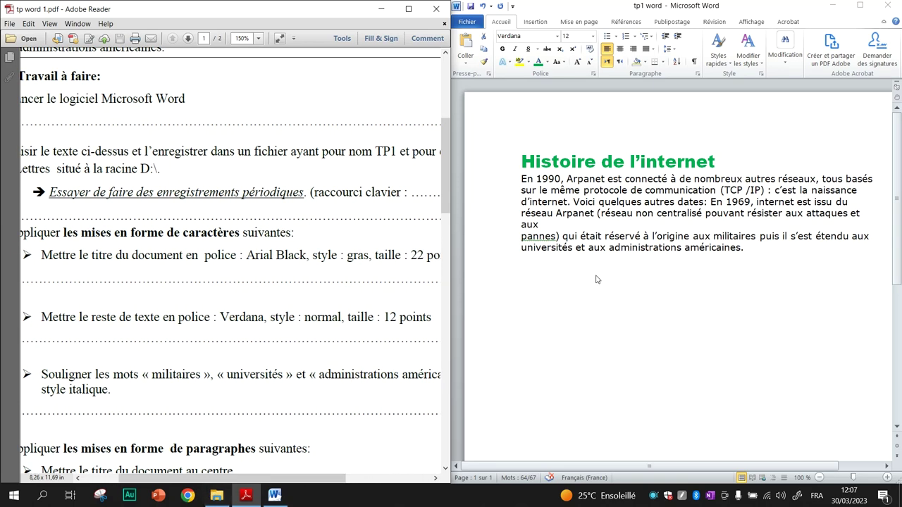
triple_click(682, 265)
left_click(717, 214)
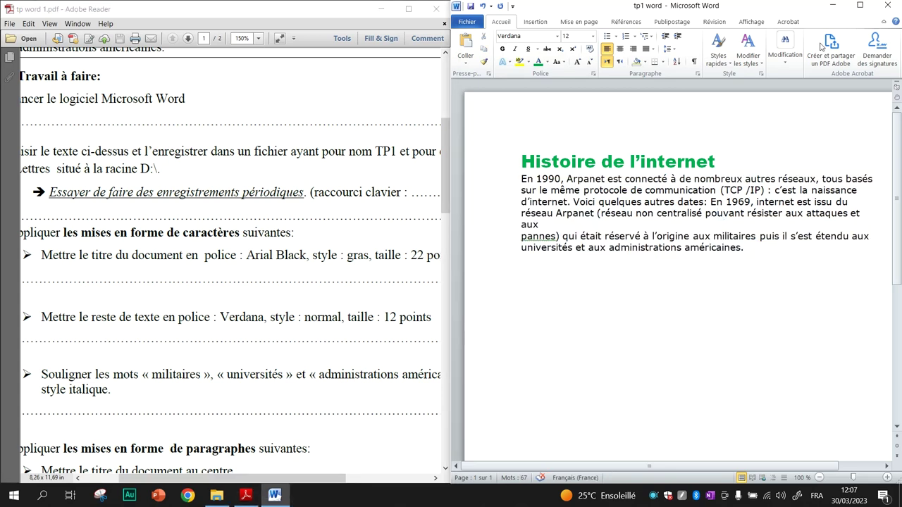
- Maximize Word, find 'militaires' with Find and Replace, and make it italic
left_click(860, 9)
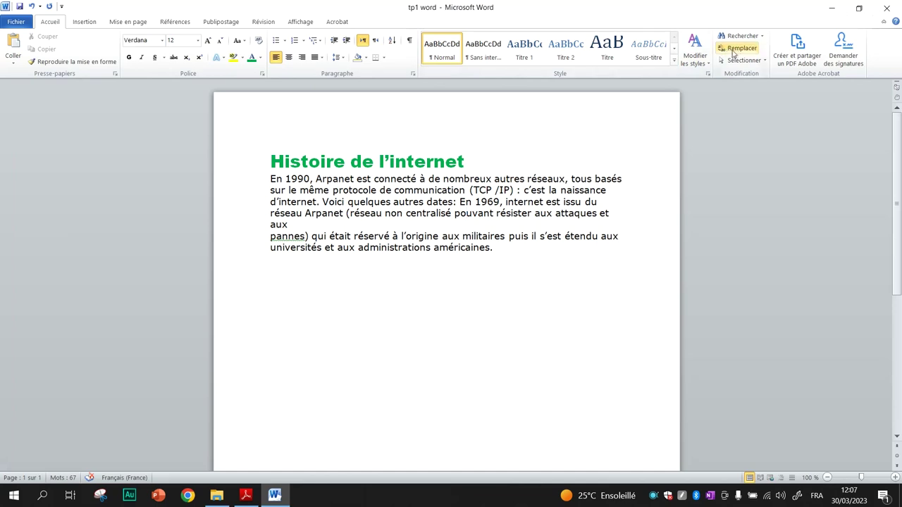
left_click(737, 49)
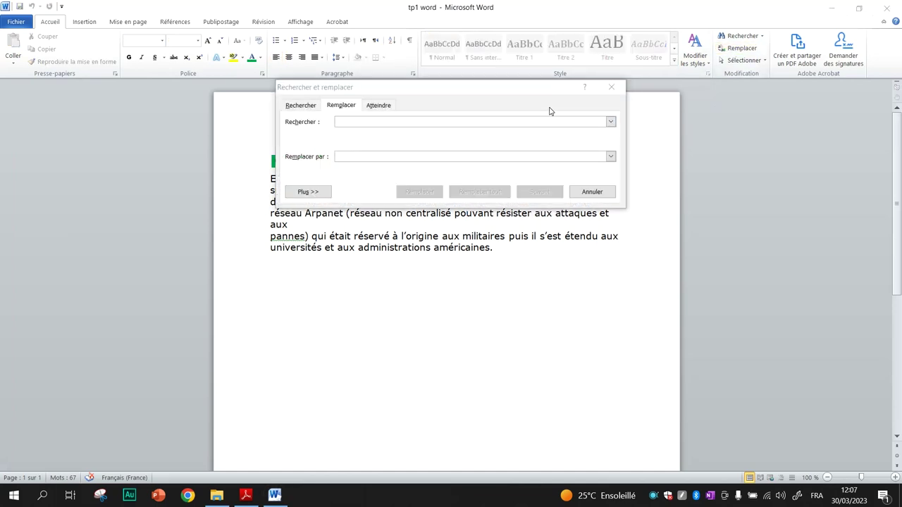
key("super+Tab")
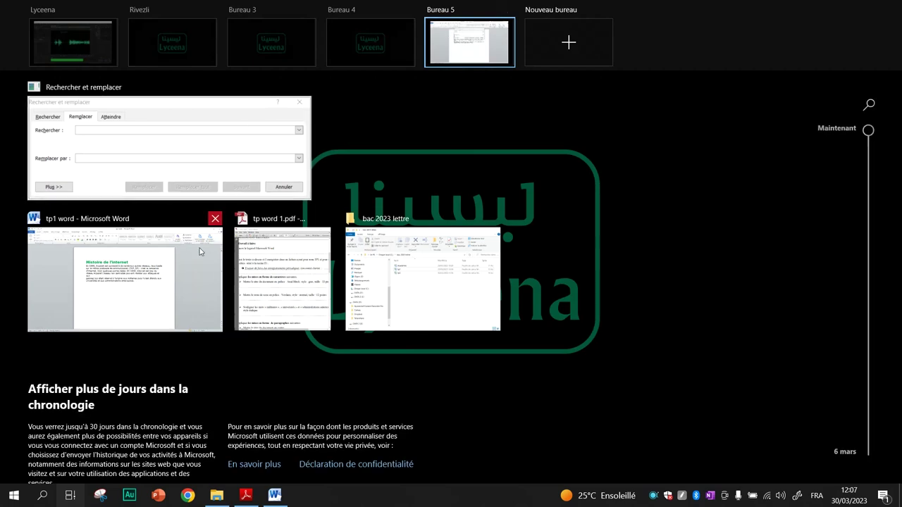
left_click(286, 255)
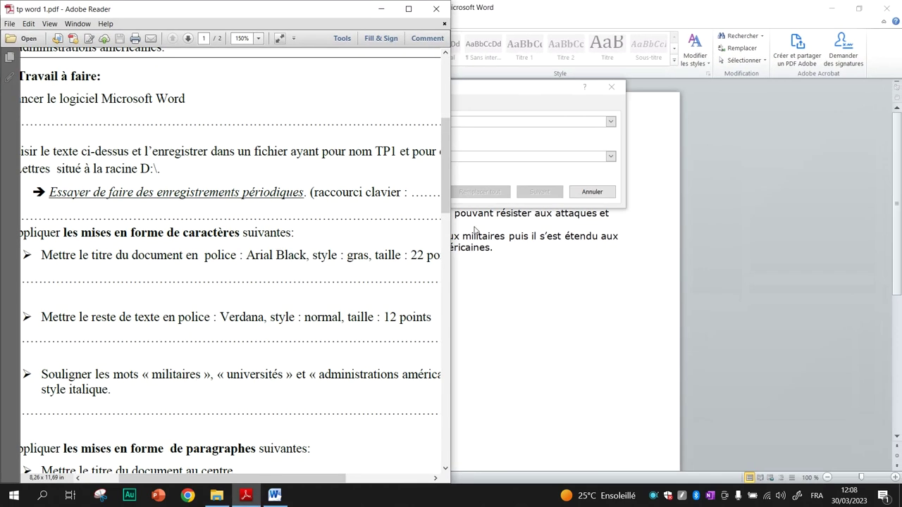
left_click(492, 122)
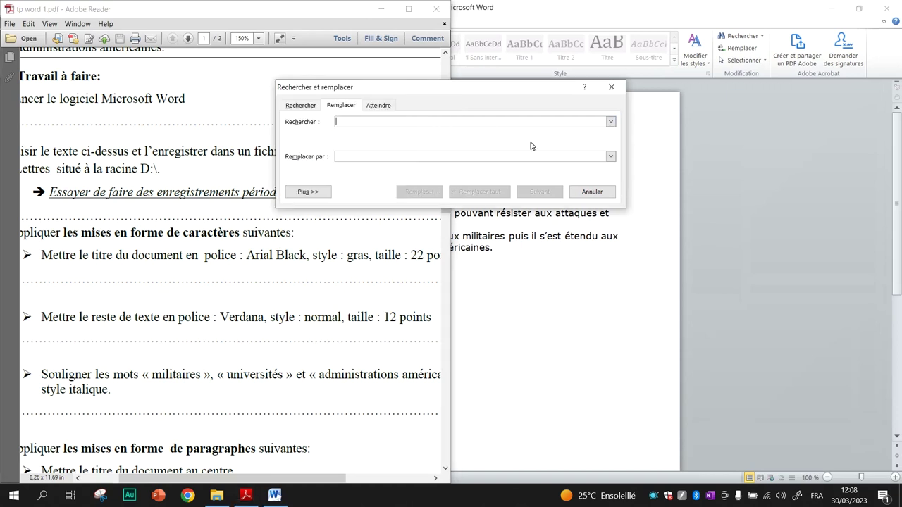
type("militaire")
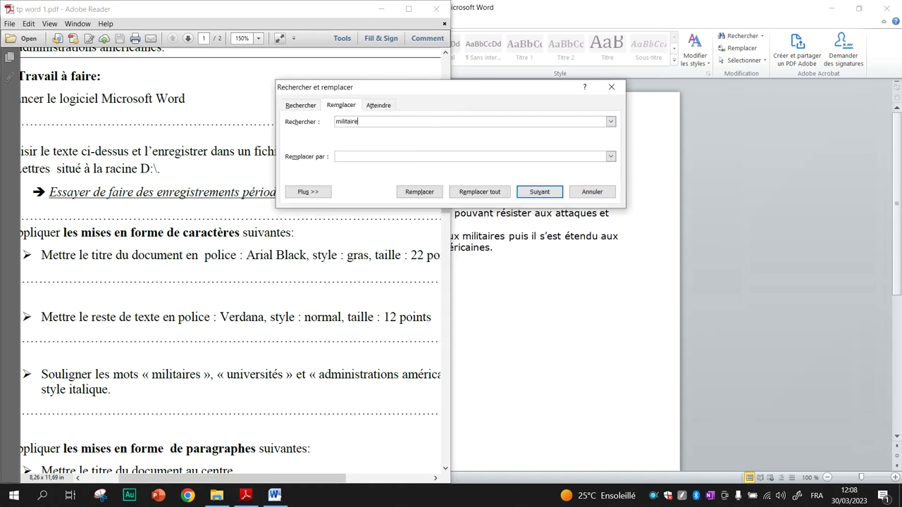
key("Return")
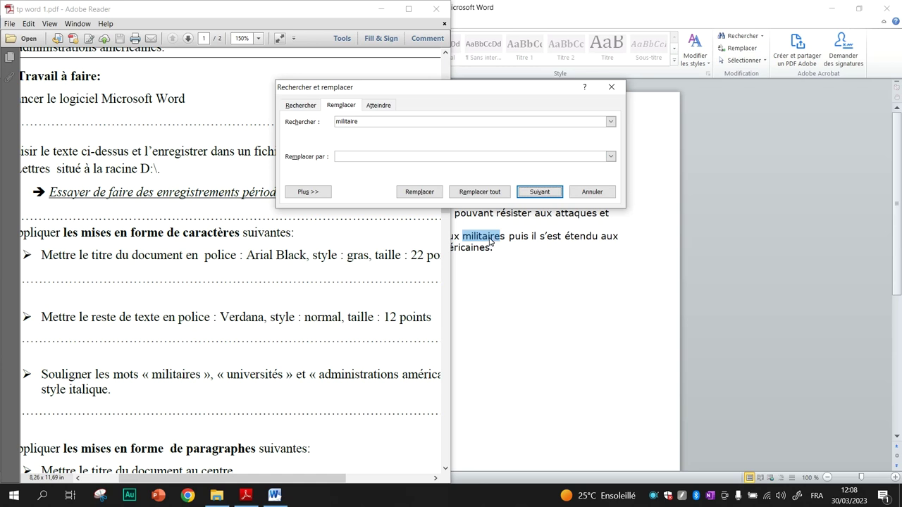
double_click(491, 240)
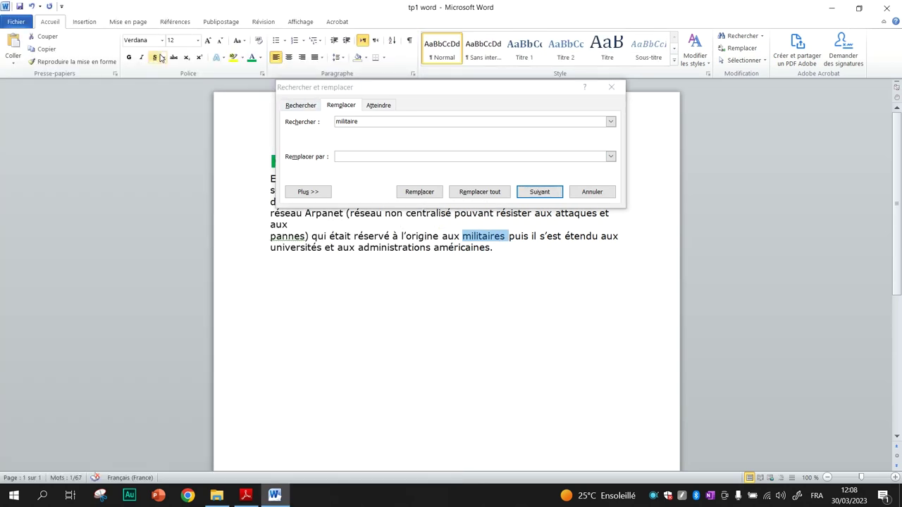
left_click(143, 58)
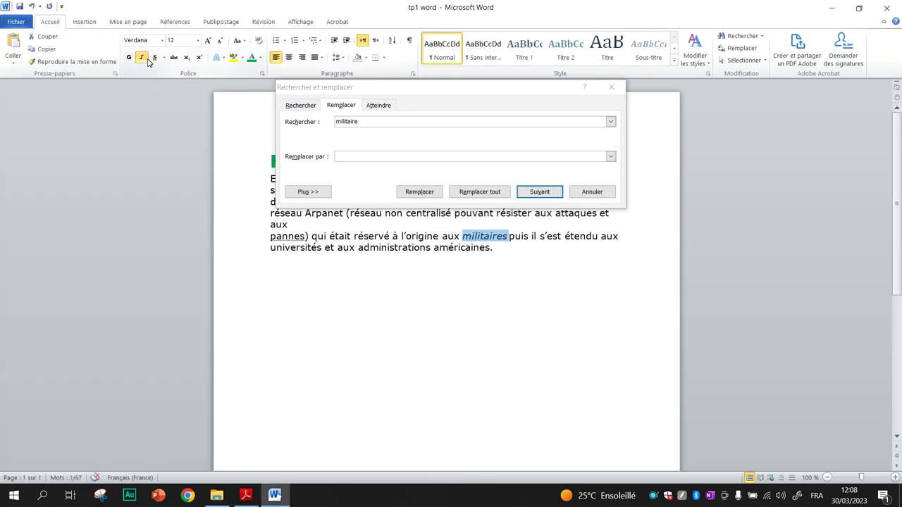
left_click(372, 122)
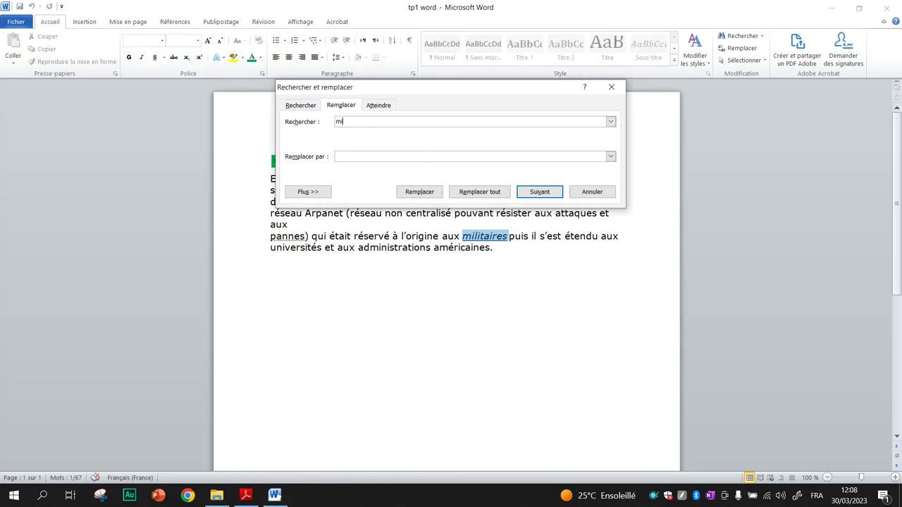
- Search the document for 'académie' and dismiss the not-found message
key("BackSpace")
key("BackSpace")
type("ac")
key("Return")
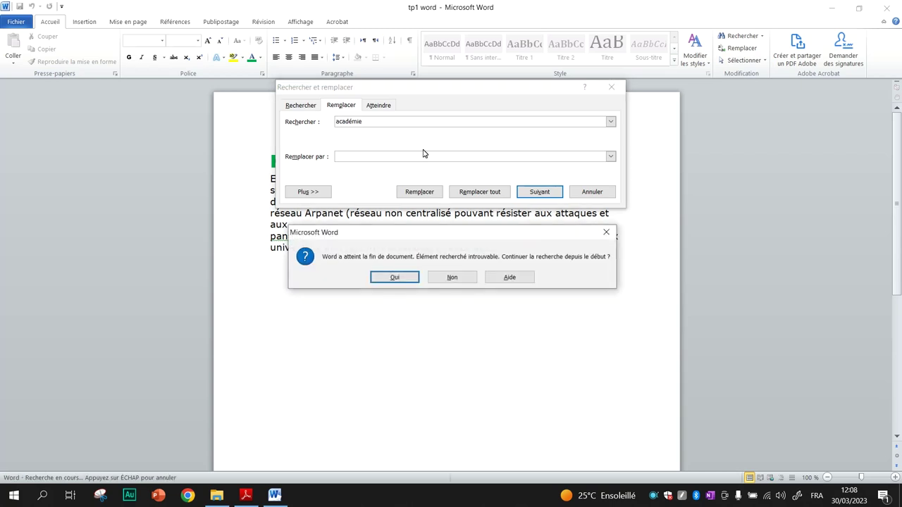
key("Tab")
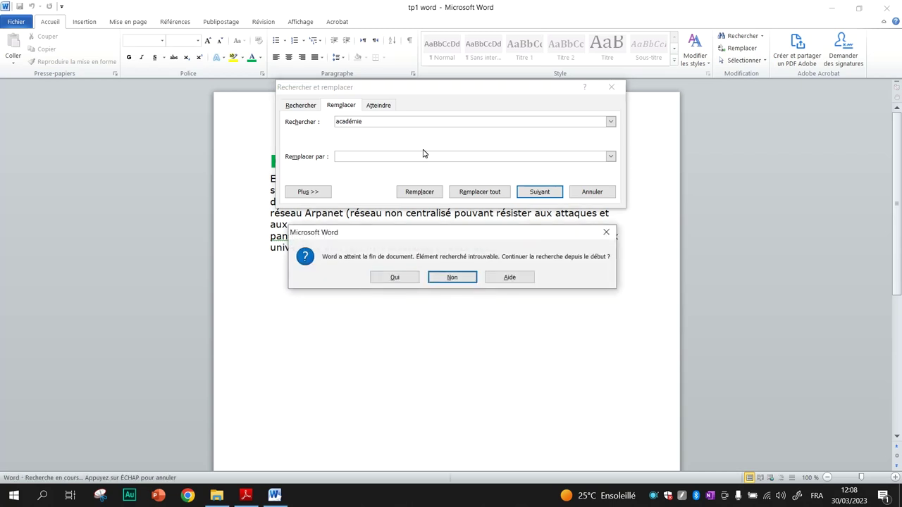
left_click(406, 281)
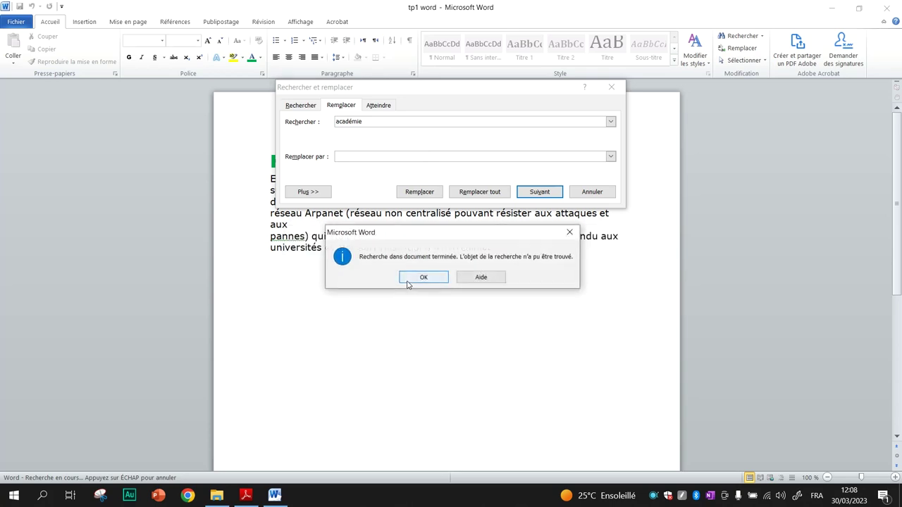
left_click(438, 280)
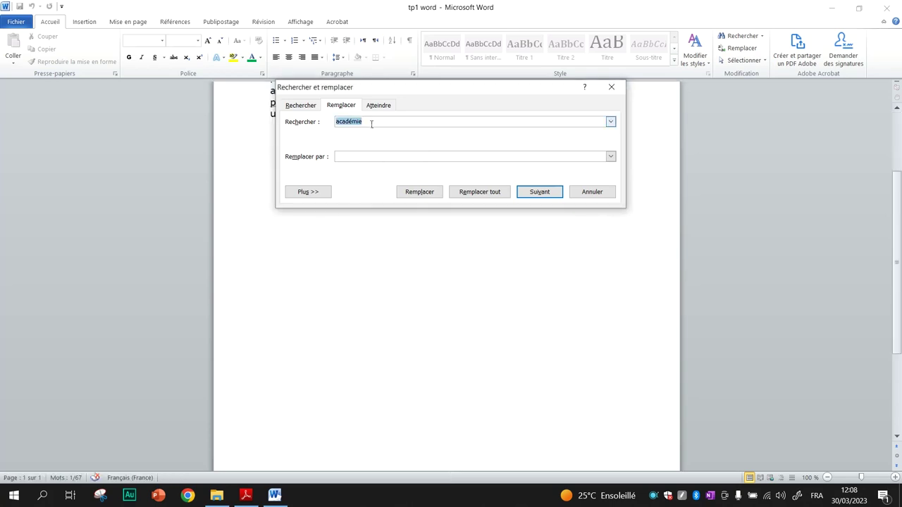
key("BackSpace")
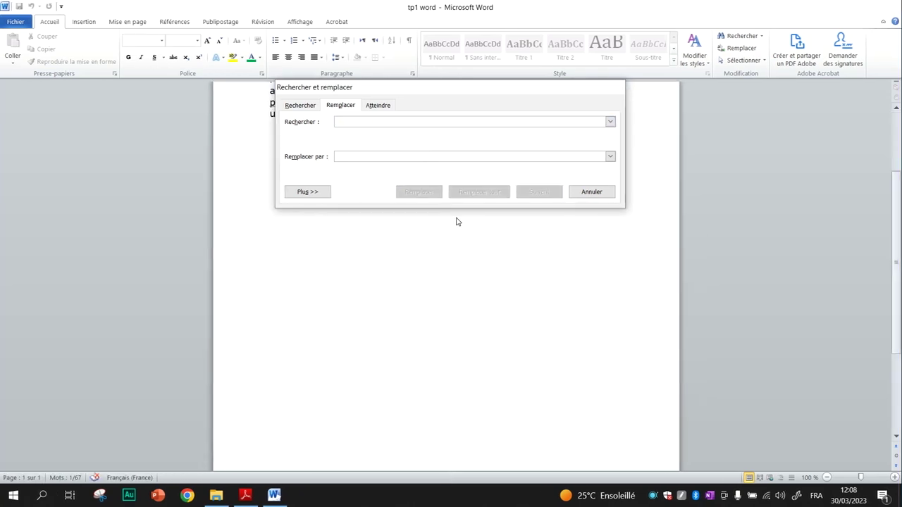
- Search the main document for 'université', setting Rechercher dans to Document principal
left_click(455, 222)
key("super")
key("super+Tab")
left_click(352, 200)
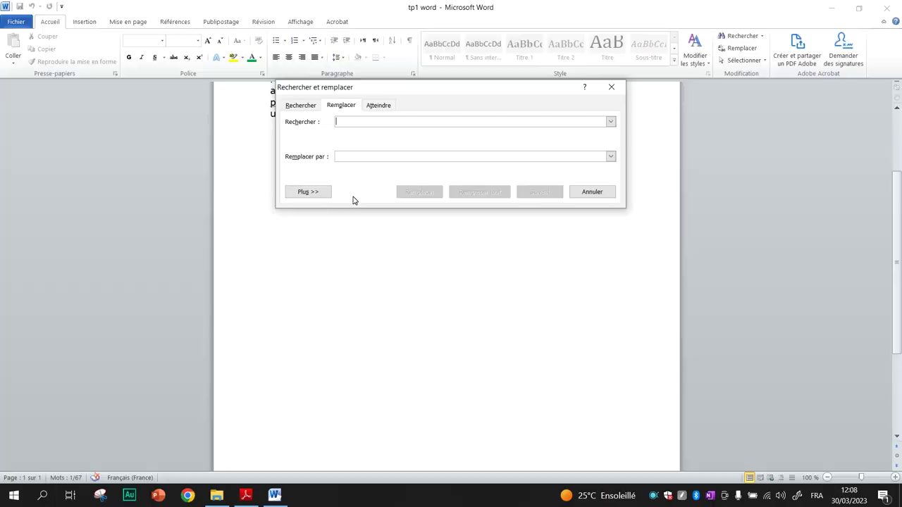
key("super+Tab")
left_click(249, 310)
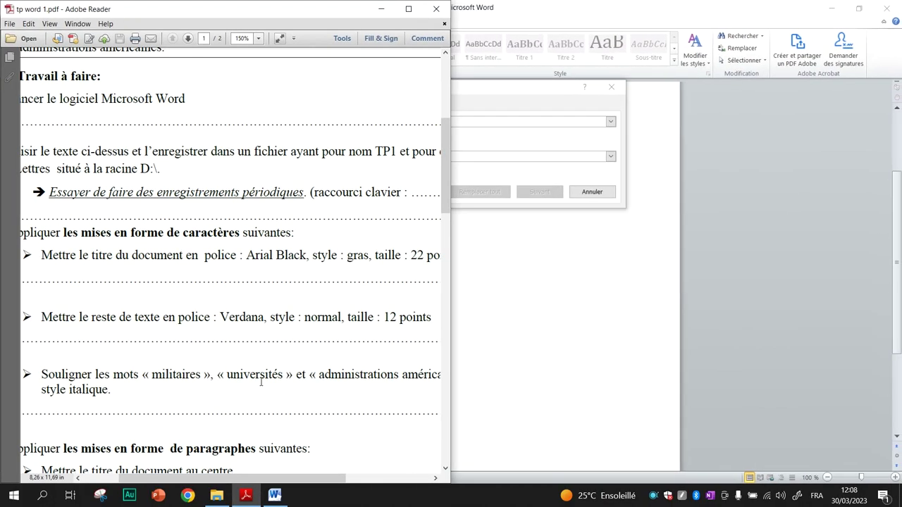
left_click(505, 126)
type("université")
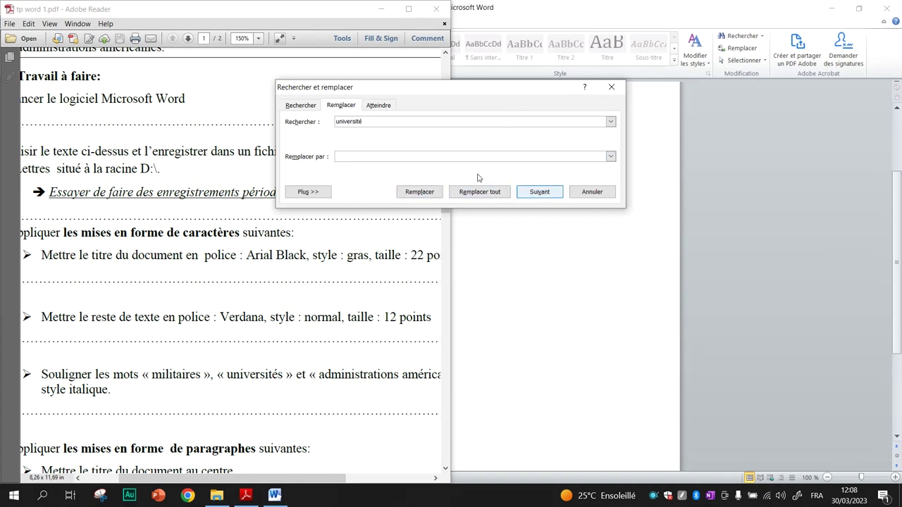
left_click(307, 105)
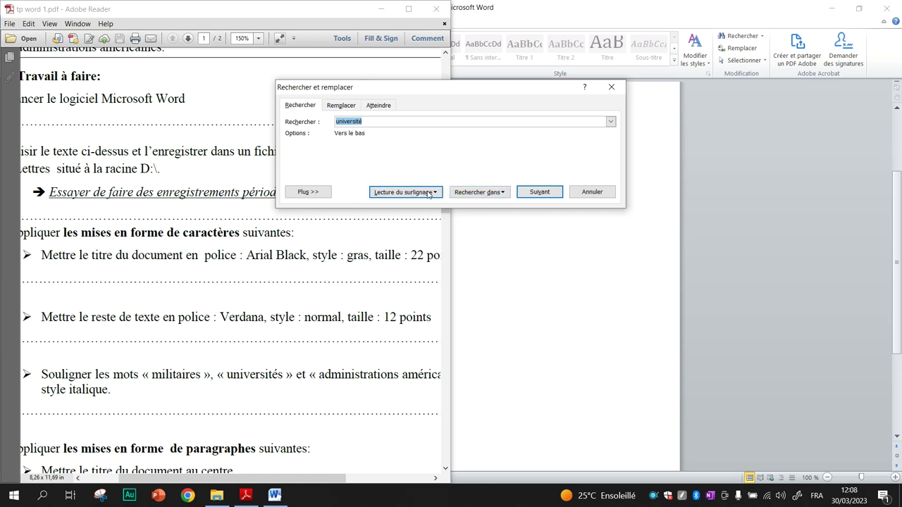
left_click(479, 192)
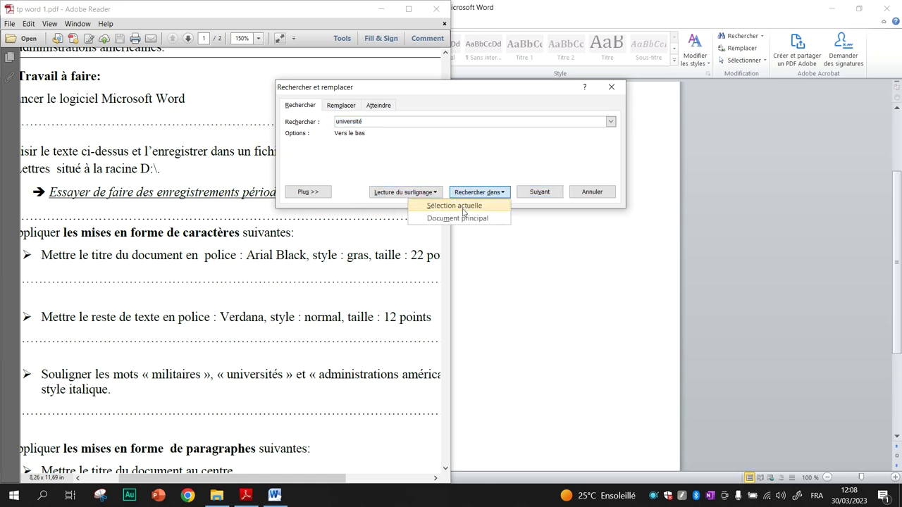
left_click(461, 218)
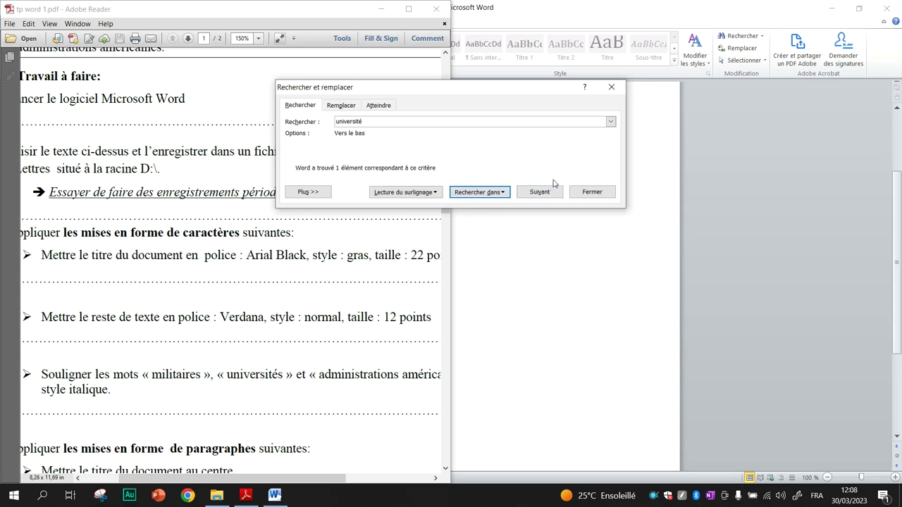
- Make the word 'universités' italic and underlined
left_click(666, 146)
left_click_drag(403, 86, 512, 149)
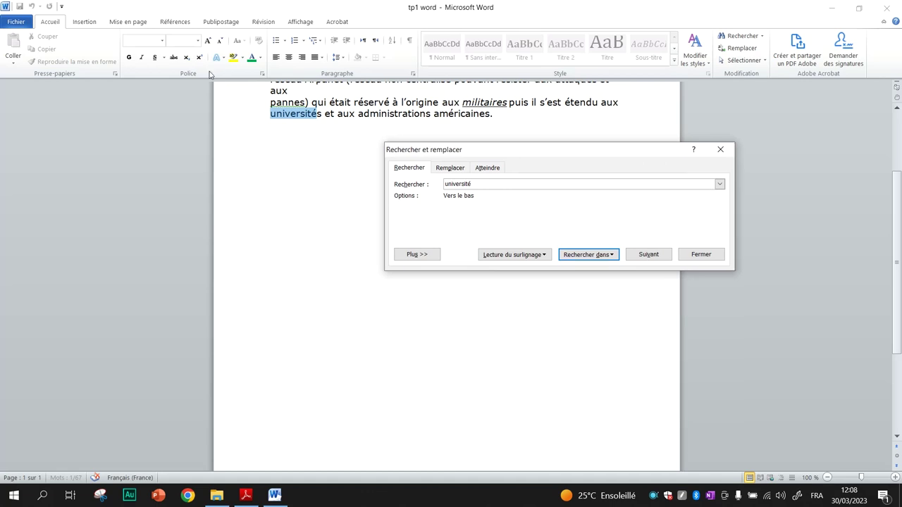
double_click(315, 117)
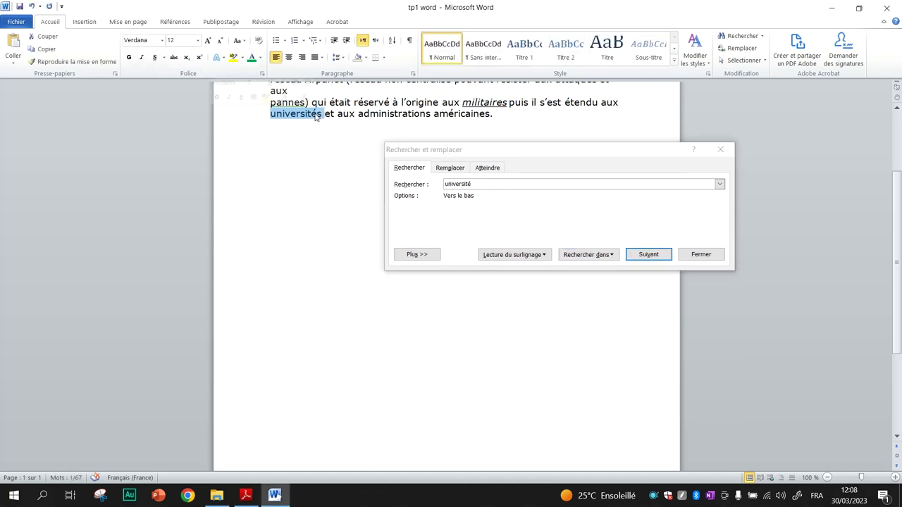
left_click(142, 57)
left_click(155, 58)
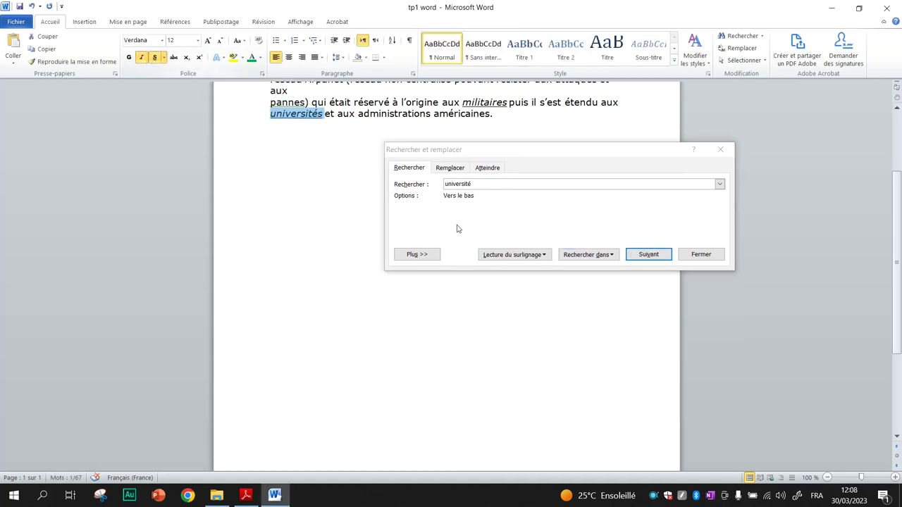
- Italicize 'administrations américaines' and close the Find and Replace window
left_click(246, 495)
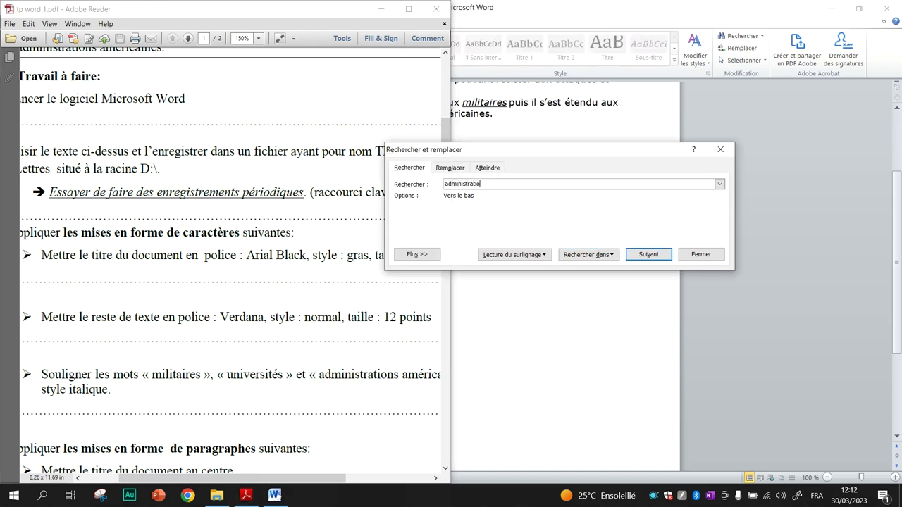
left_click(610, 128)
left_click(417, 102)
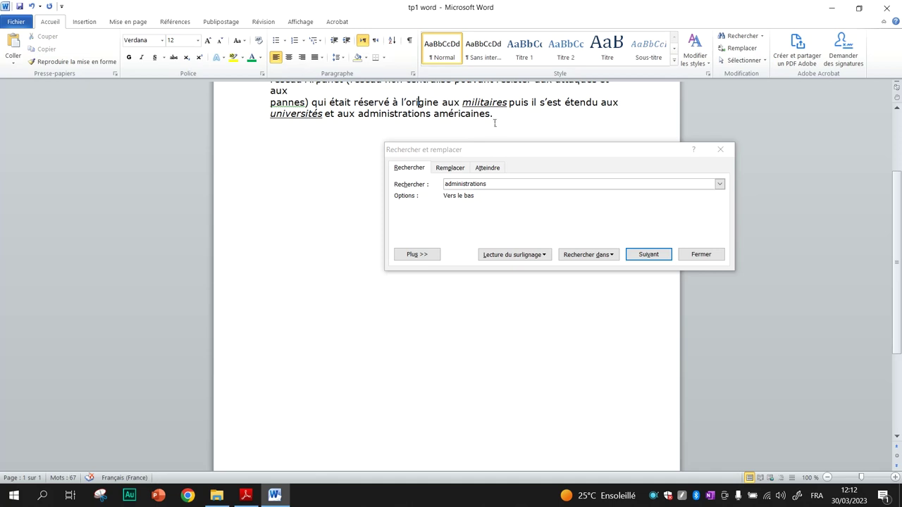
left_click_drag(491, 115, 358, 114)
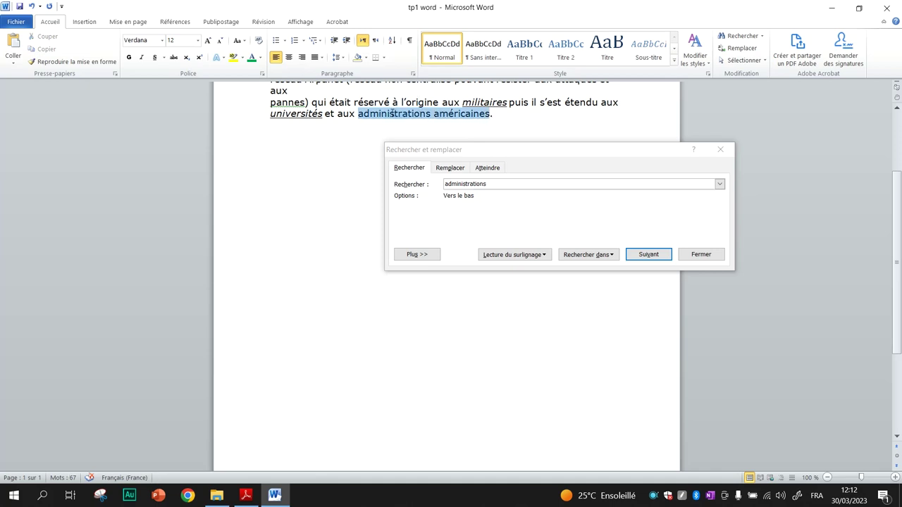
left_click(141, 58)
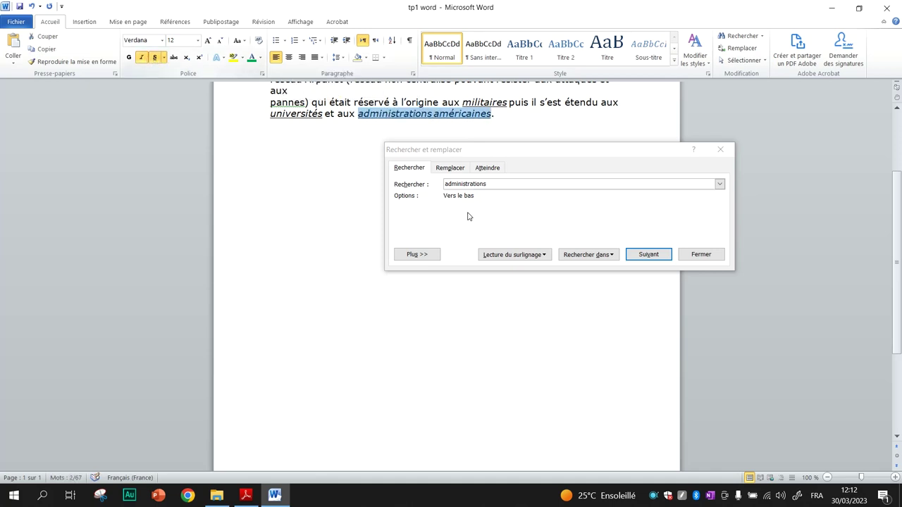
left_click(698, 254)
scroll(559, 254, "up", 3)
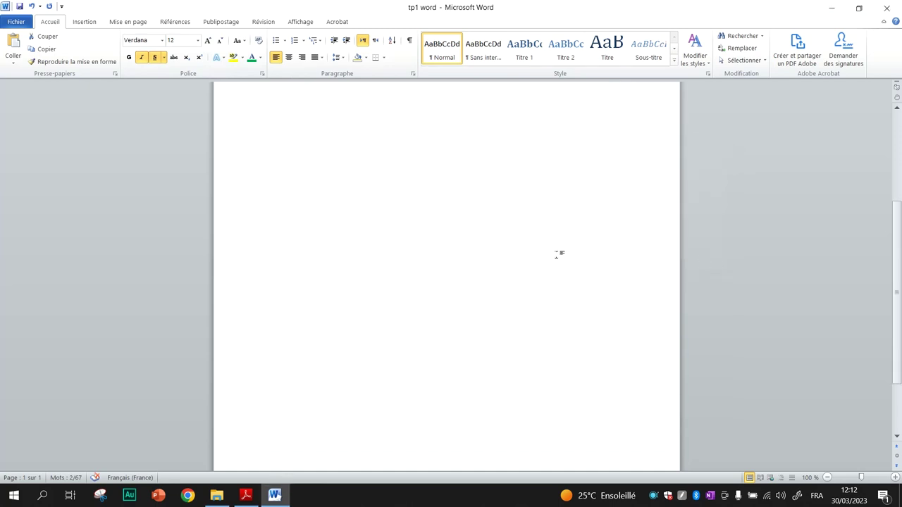
scroll(559, 254, "up", 1)
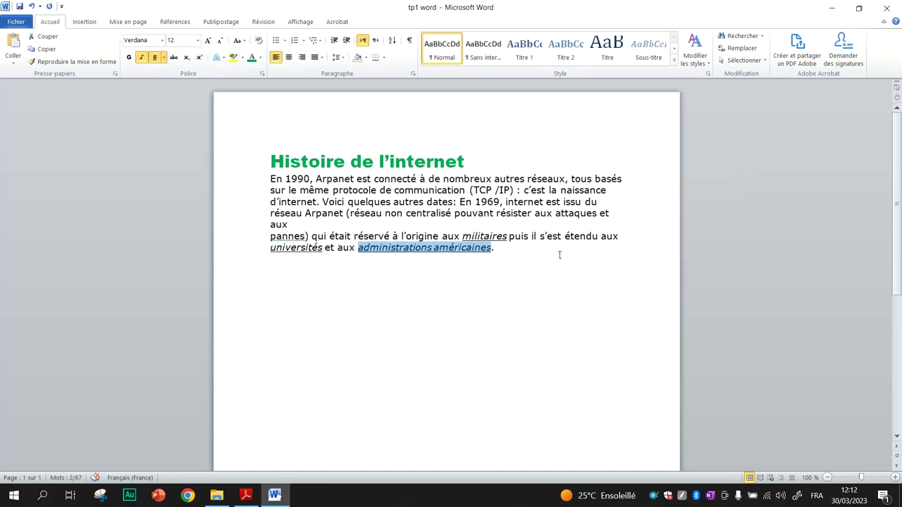
- Scroll tp word 1.pdf down to the paragraph-formatting instructions
left_click(255, 486)
scroll(188, 354, "up", 3)
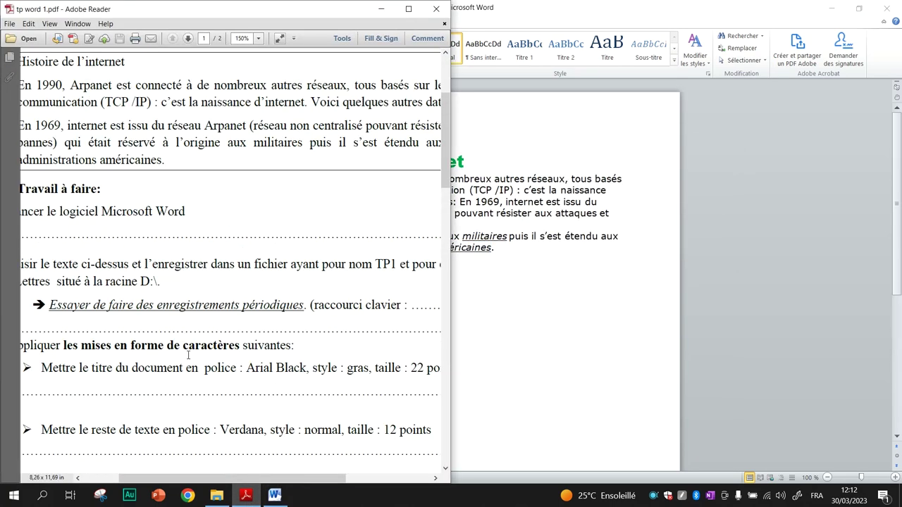
scroll(188, 354, "down", 3)
scroll(188, 355, "down", 2)
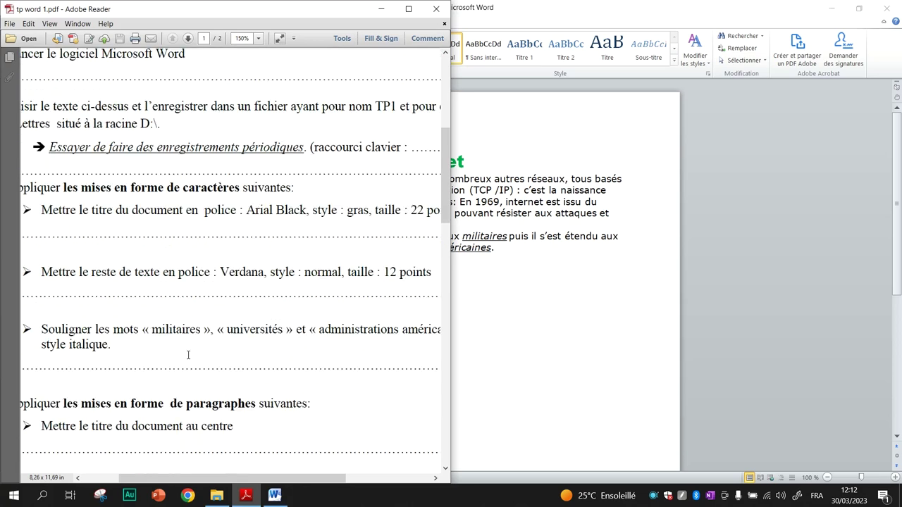
scroll(188, 354, "down", 2)
scroll(188, 354, "down", 2)
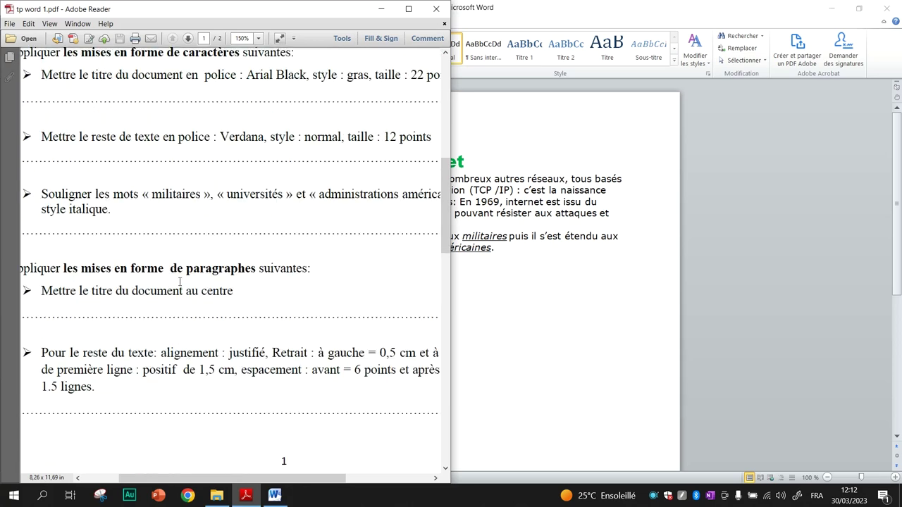
scroll(220, 286, "down", 1)
scroll(219, 286, "down", 3)
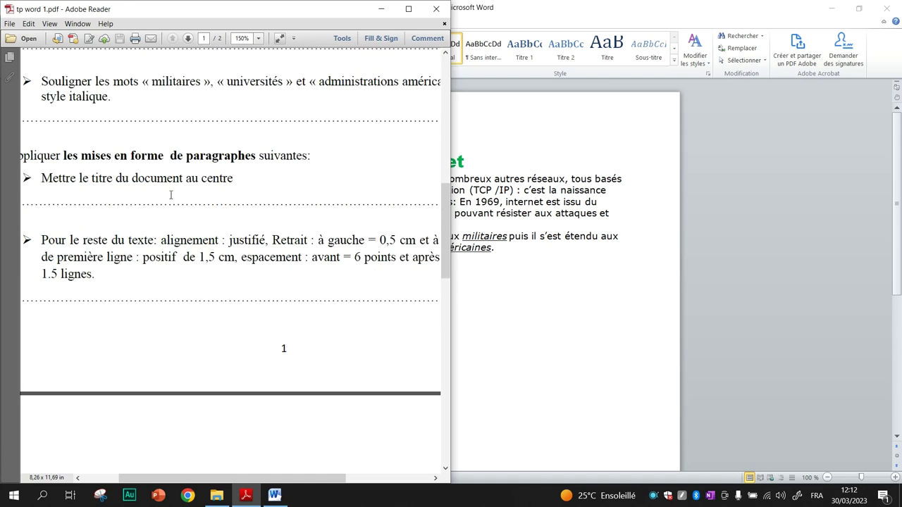
left_click(524, 284)
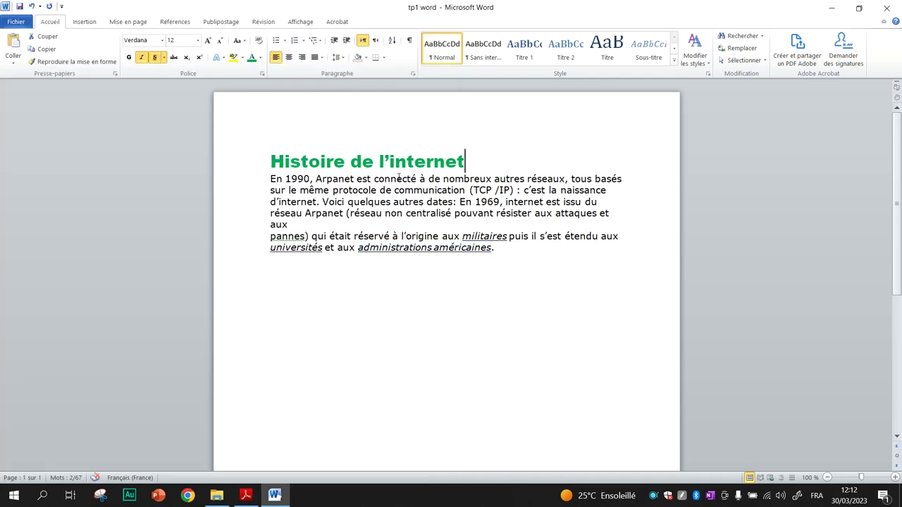
- Centre the title 'Histoire de l'internet' on the page
left_click_drag(465, 160, 307, 166)
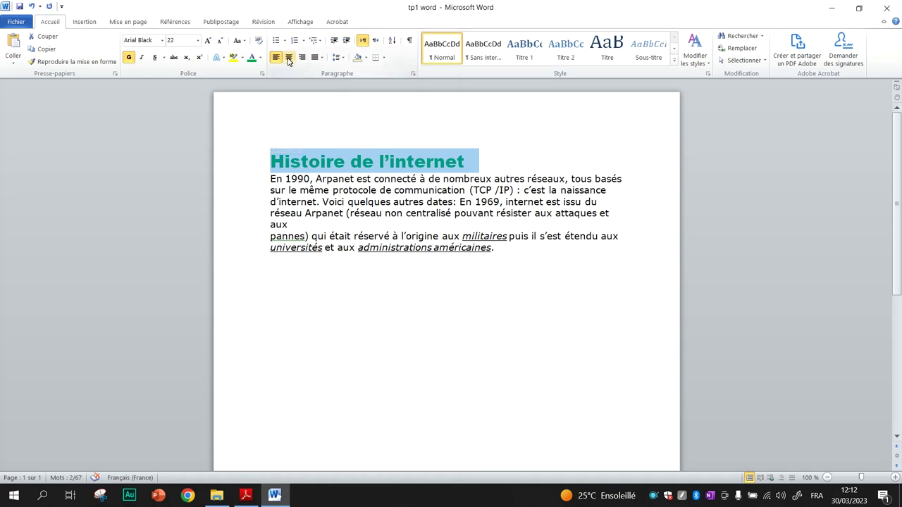
left_click(289, 59)
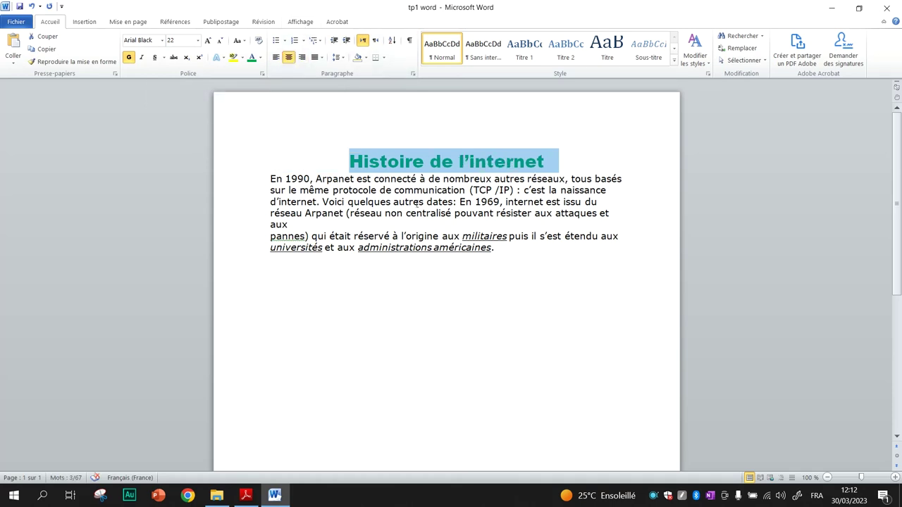
left_click(246, 495)
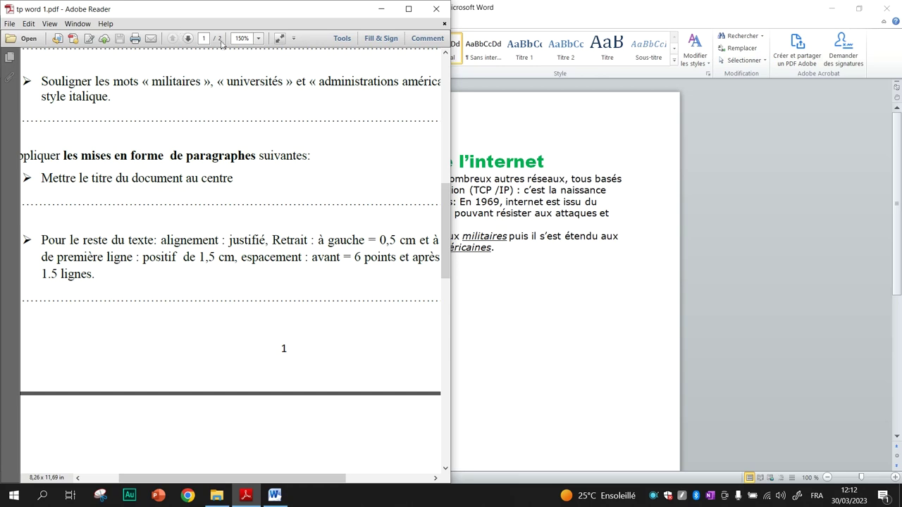
left_click(259, 38)
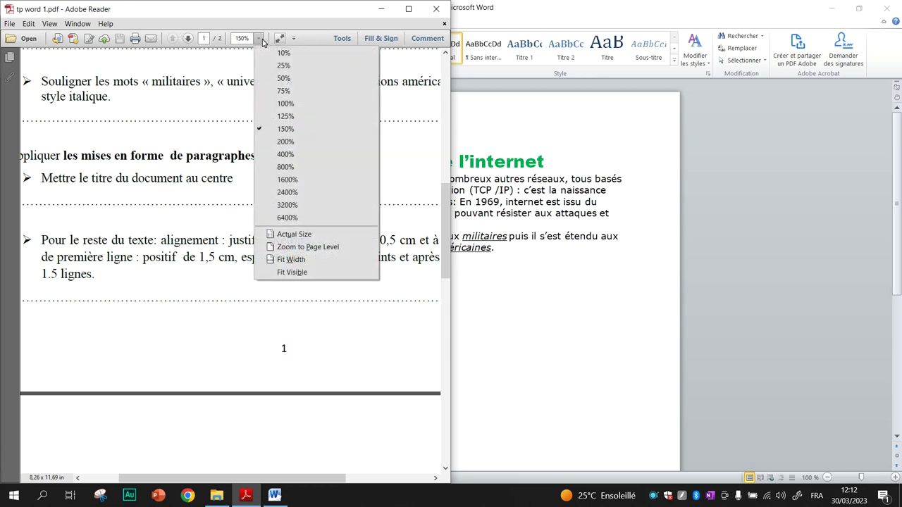
- Zoom the PDF to 125% to read the justified alignment and indent requirements, then select the body text in Word
left_click(282, 116)
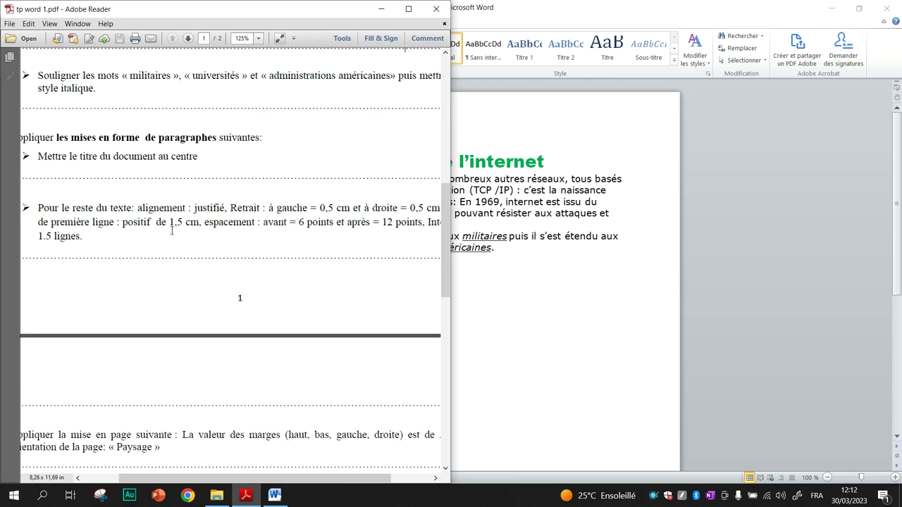
double_click(195, 208)
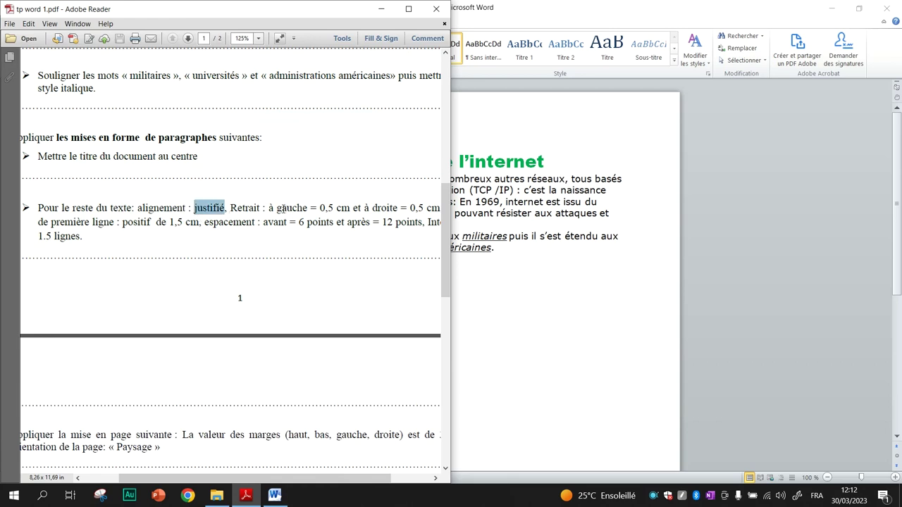
left_click_drag(277, 208, 400, 217)
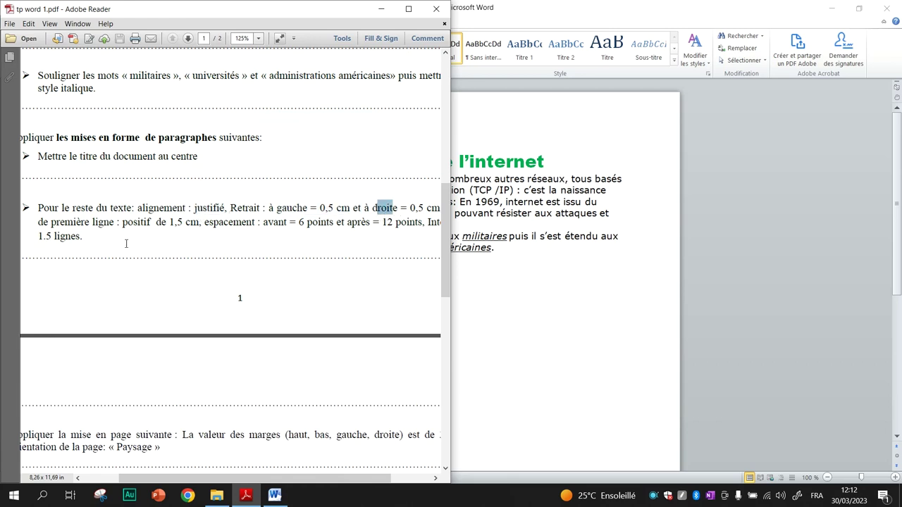
left_click(229, 233)
left_click(535, 253)
mouse_move(509, 250)
left_mouse_down()
mouse_move(375, 239)
mouse_move(269, 179)
left_mouse_up()
- Open the Paragraphe dialog from the selected body text's context menu
right_click(320, 203)
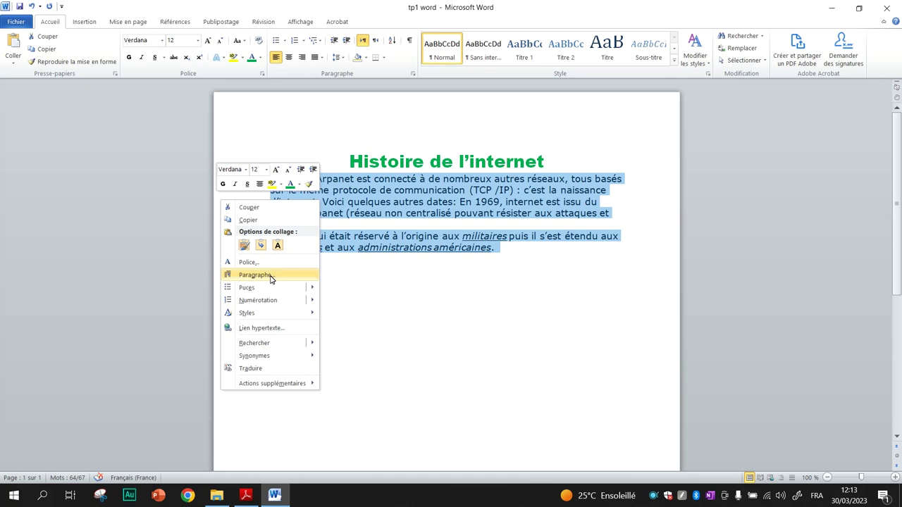
left_click(271, 279)
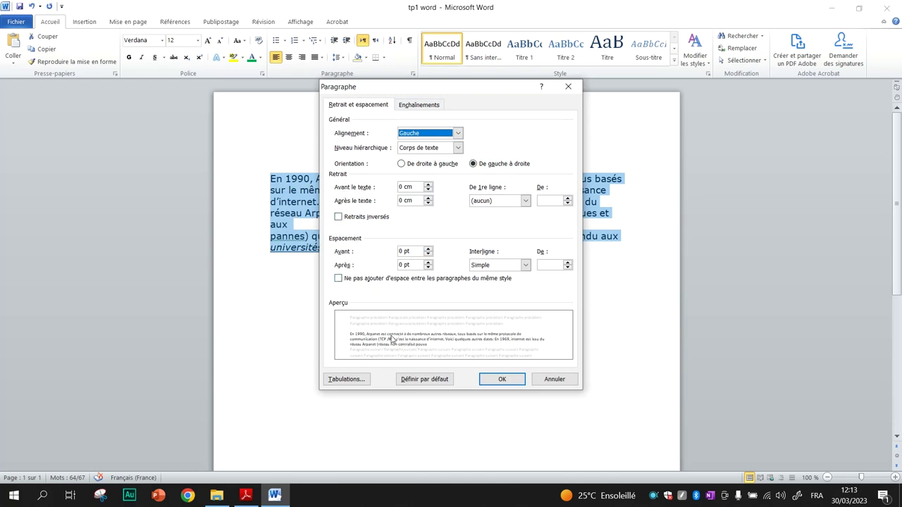
- Set the body text alignment to Justifié, checking the instructions PDF
left_click(248, 502)
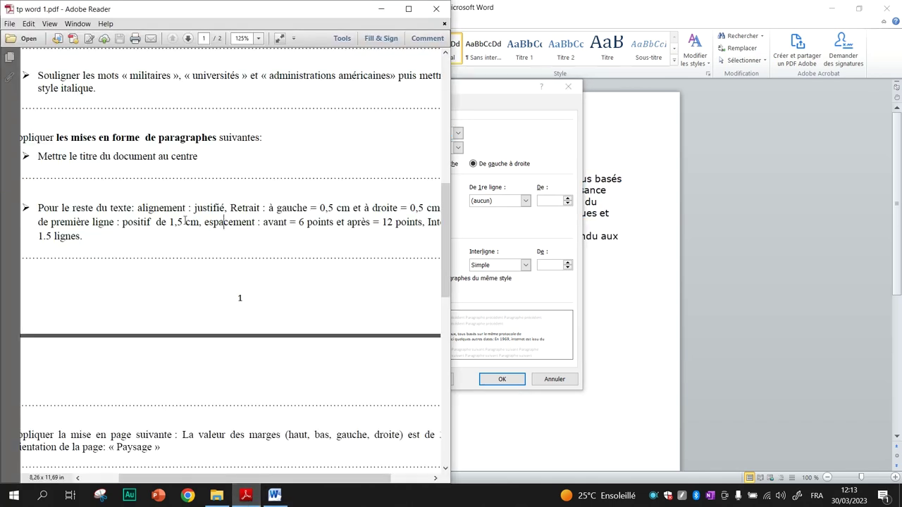
left_click(533, 143)
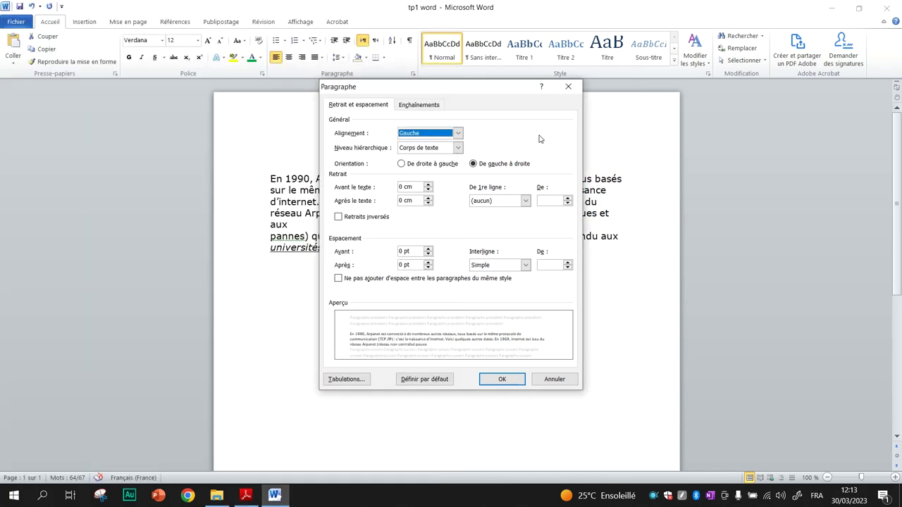
left_click(455, 135)
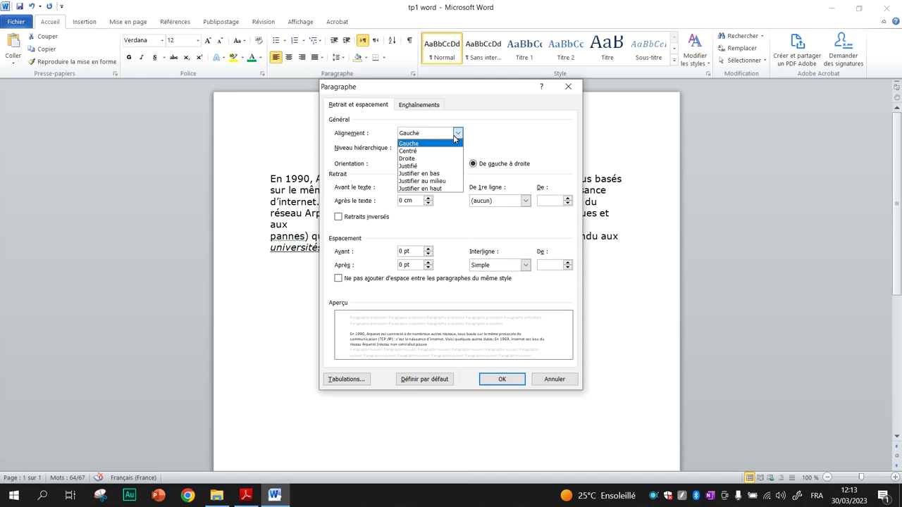
left_click(417, 166)
left_click(245, 495)
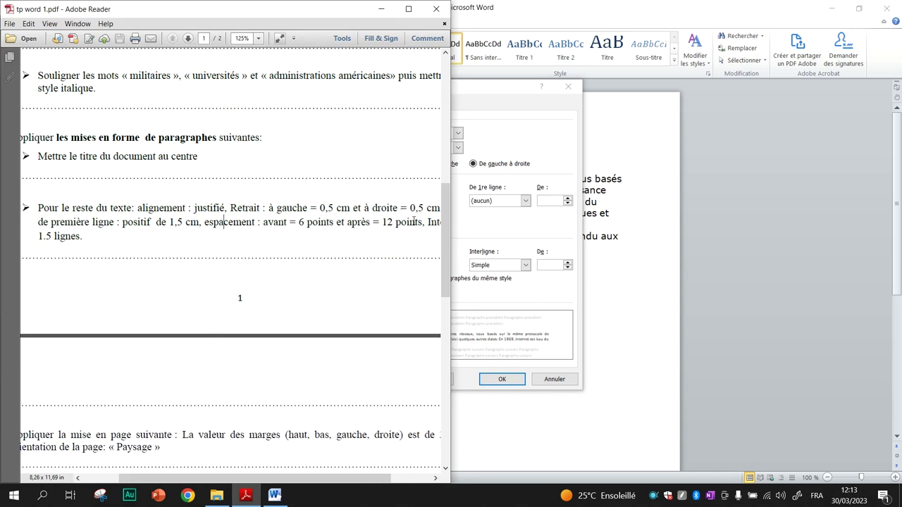
mouse_move(312, 479)
left_mouse_down()
mouse_move(322, 482)
mouse_move(308, 474)
left_mouse_up()
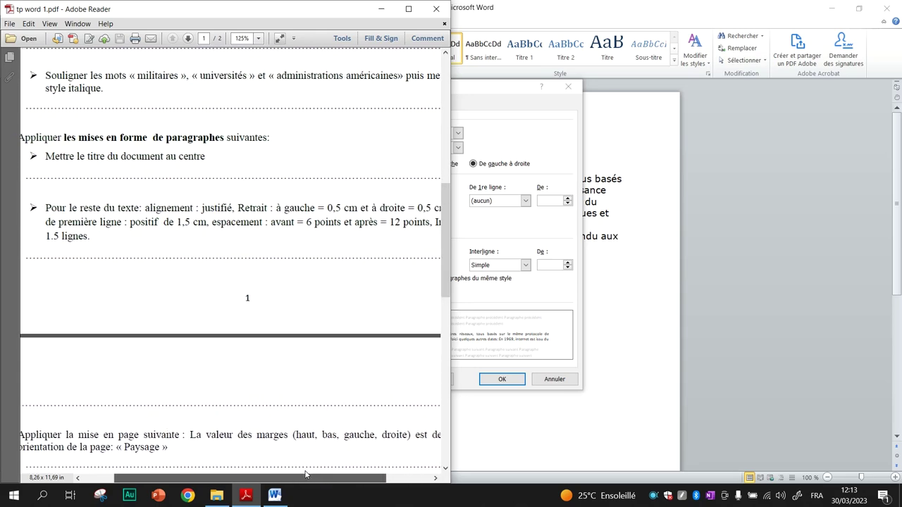
left_click(505, 143)
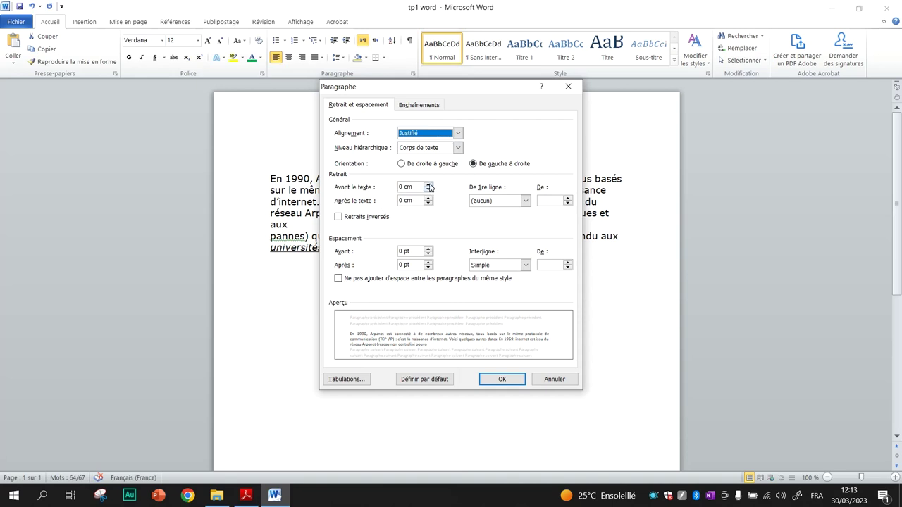
- Set the left and right indents to 0,5 cm each
left_click(428, 186)
left_click(429, 186)
left_click(429, 186)
left_click(429, 186)
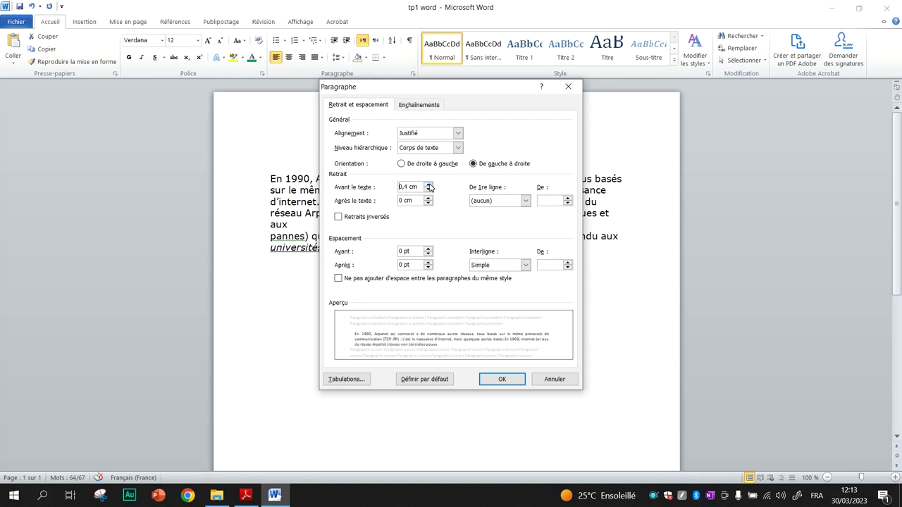
left_click(428, 185)
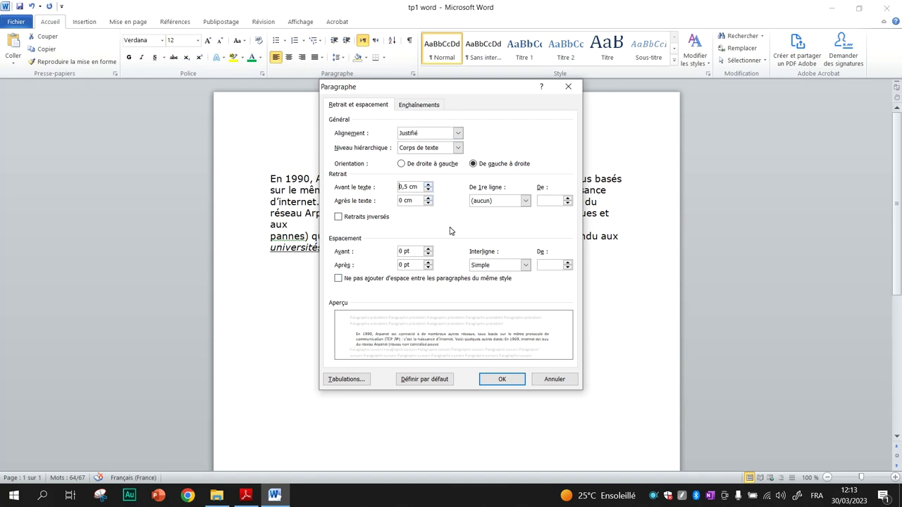
left_click(428, 198)
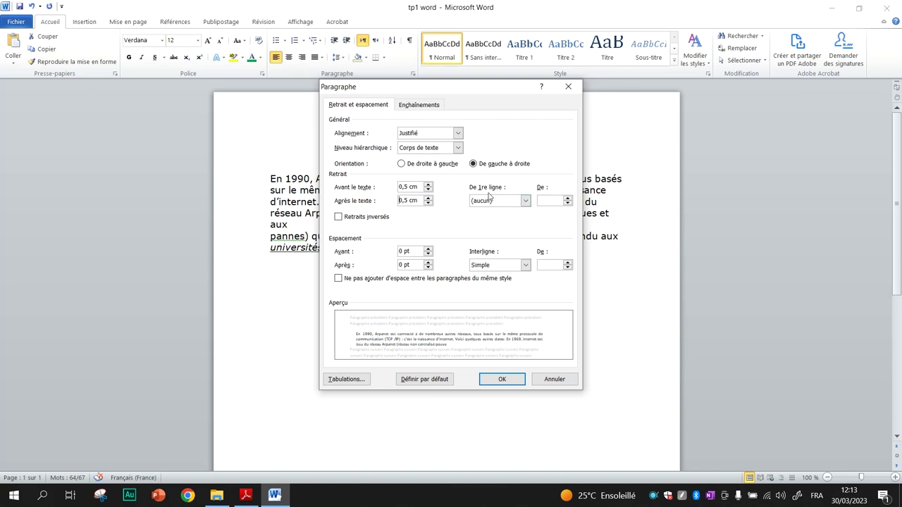
left_click(246, 496)
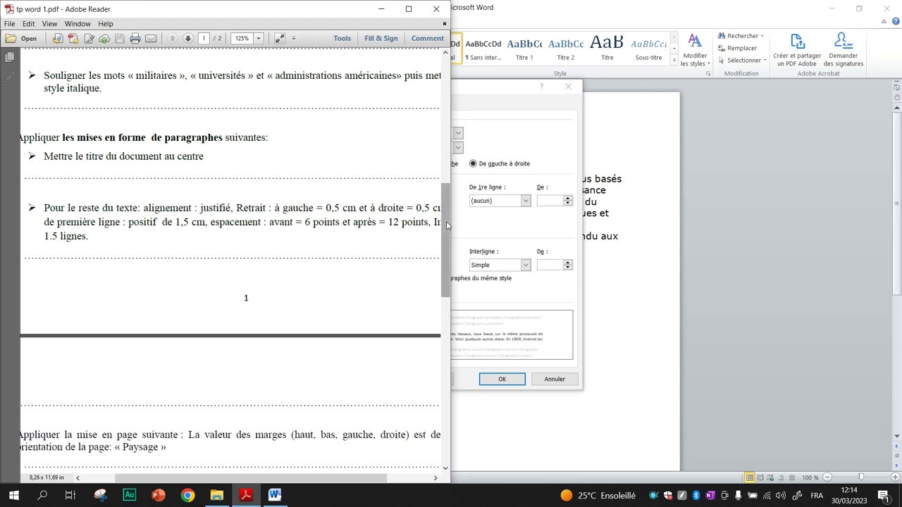
left_click(524, 205)
- Set a Première ligne first-line indent of 1,5 cm
left_click(525, 202)
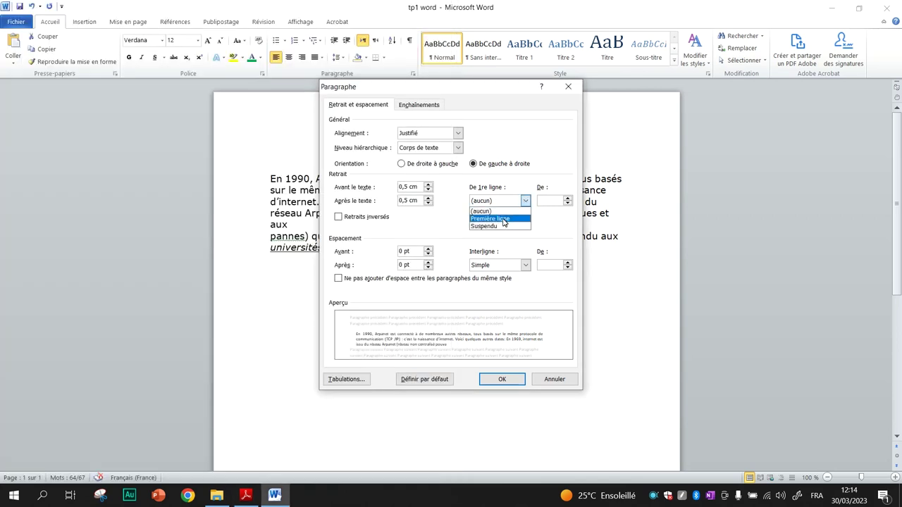
left_click(503, 220)
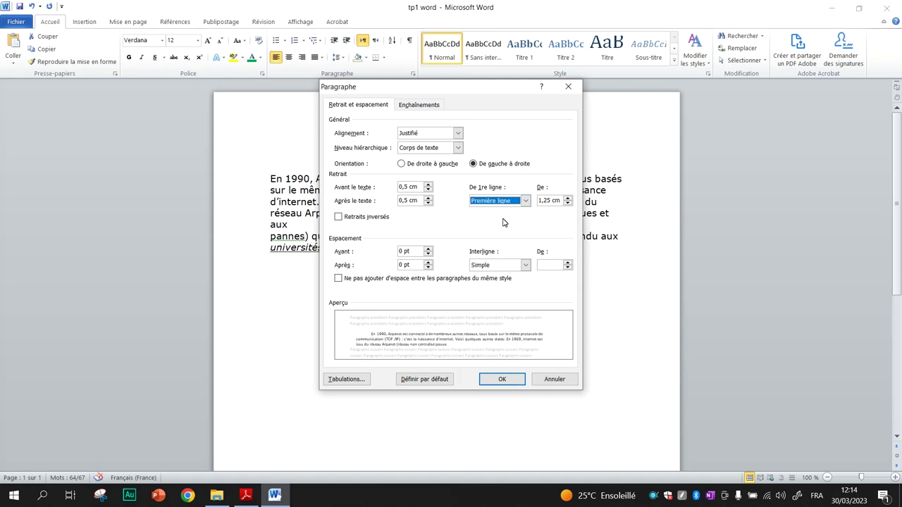
left_click(568, 199)
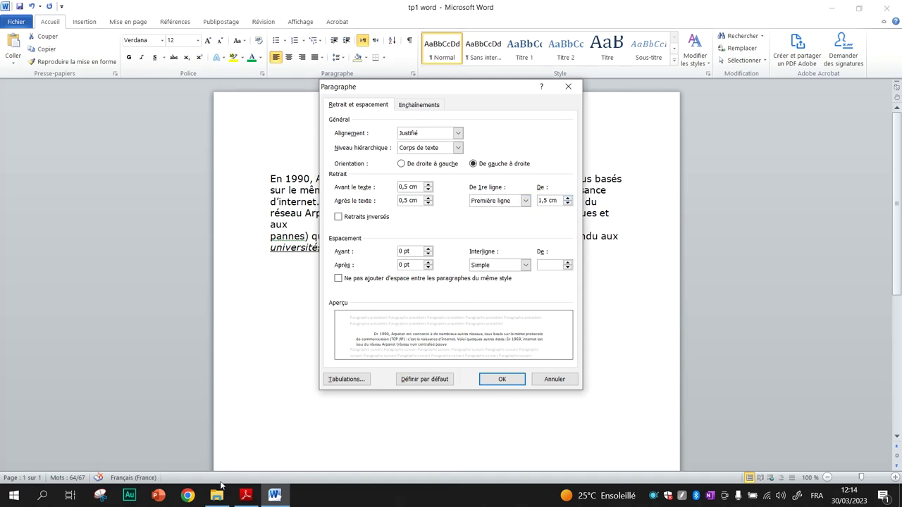
- Set spacing to 6 pt before, 12 pt after, and 1,5 ligne line spacing
left_click(245, 495)
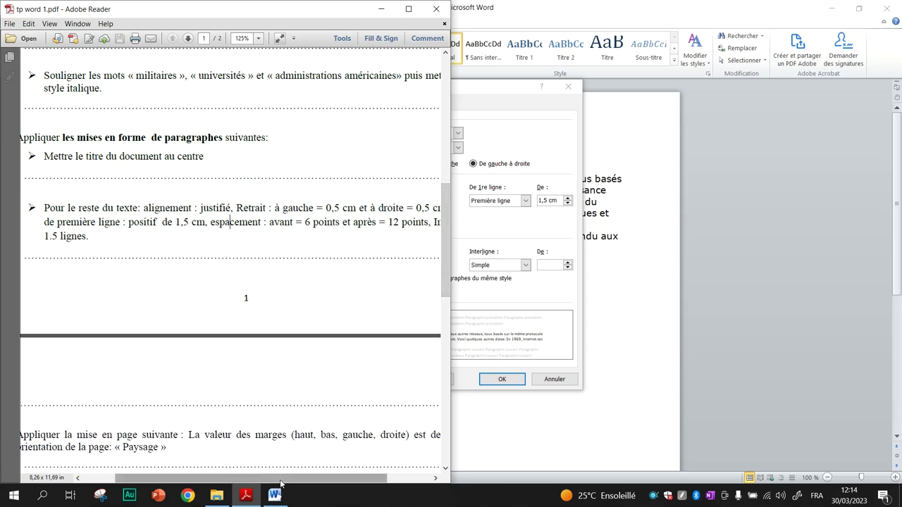
left_click_drag(268, 478, 295, 476)
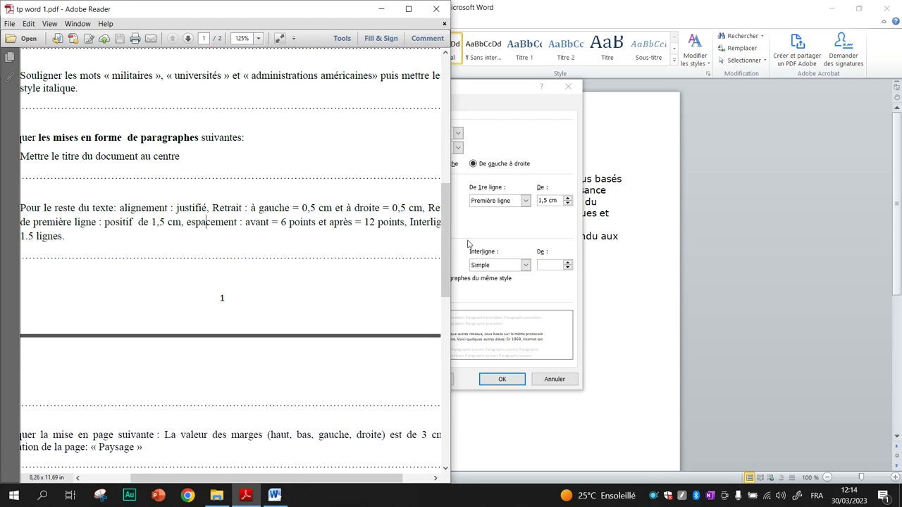
left_click(531, 241)
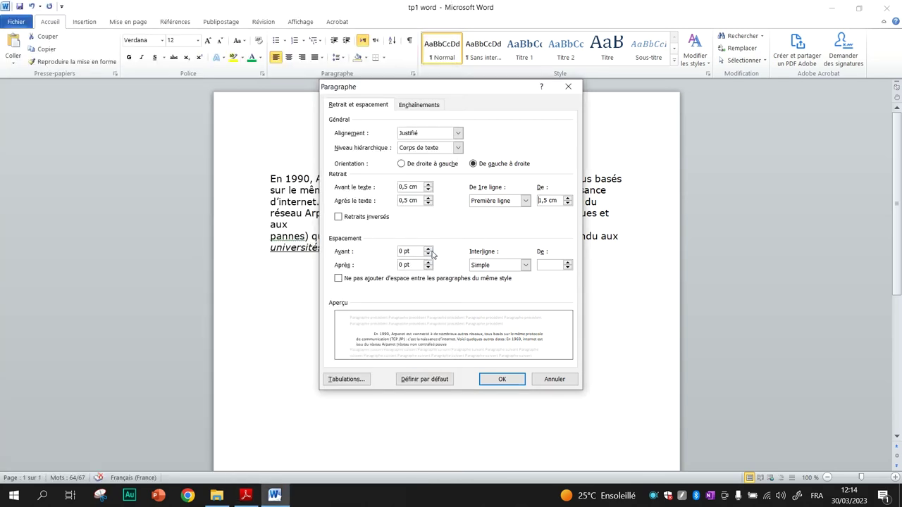
triple_click(428, 250)
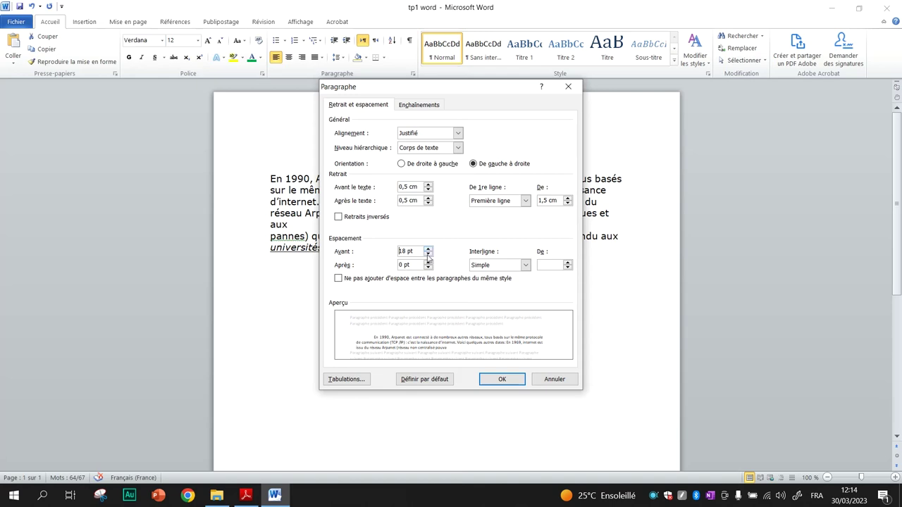
left_click(427, 255)
left_click(428, 255)
left_click(428, 263)
left_click(427, 263)
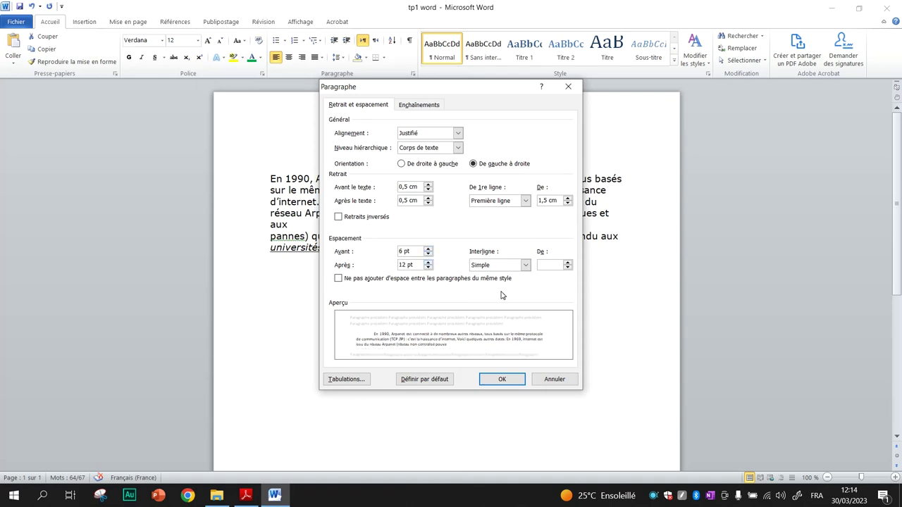
left_click(524, 265)
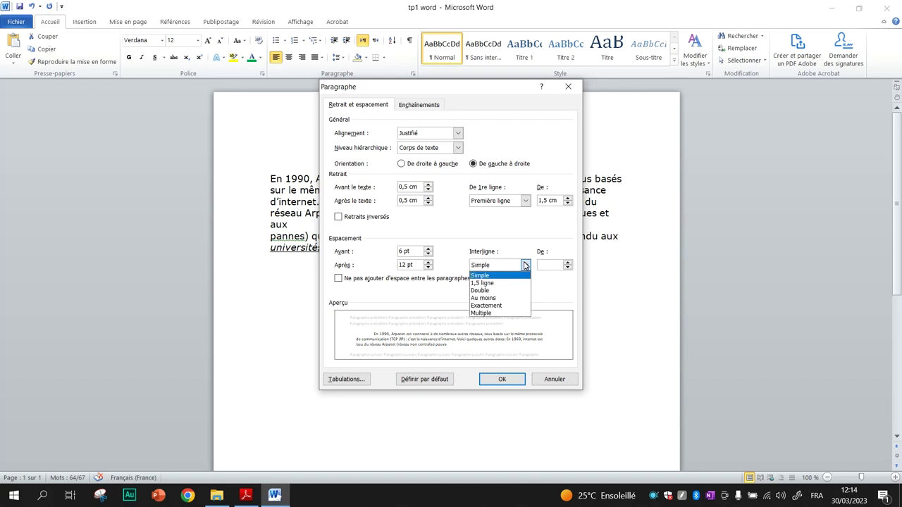
left_click(498, 283)
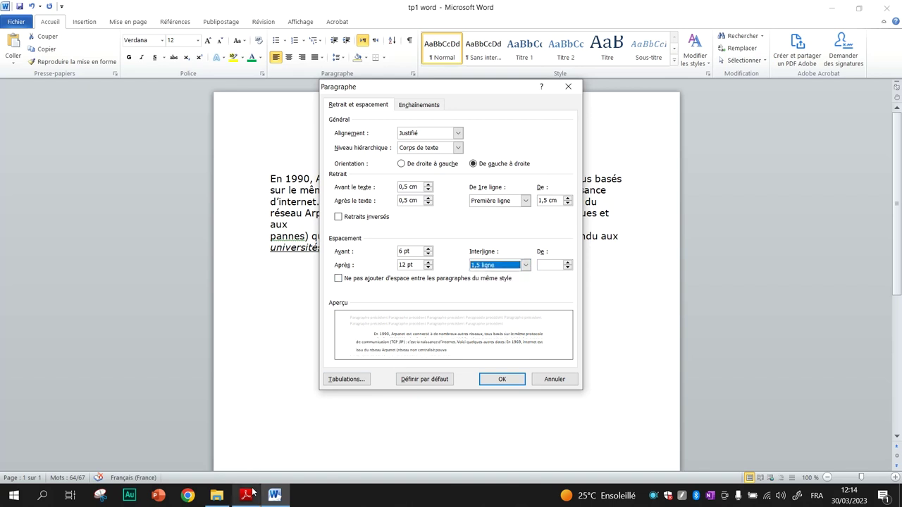
- Check the remaining instructions in the PDF and apply the paragraph formatting with OK
mouse_move(246, 495)
left_click(247, 441)
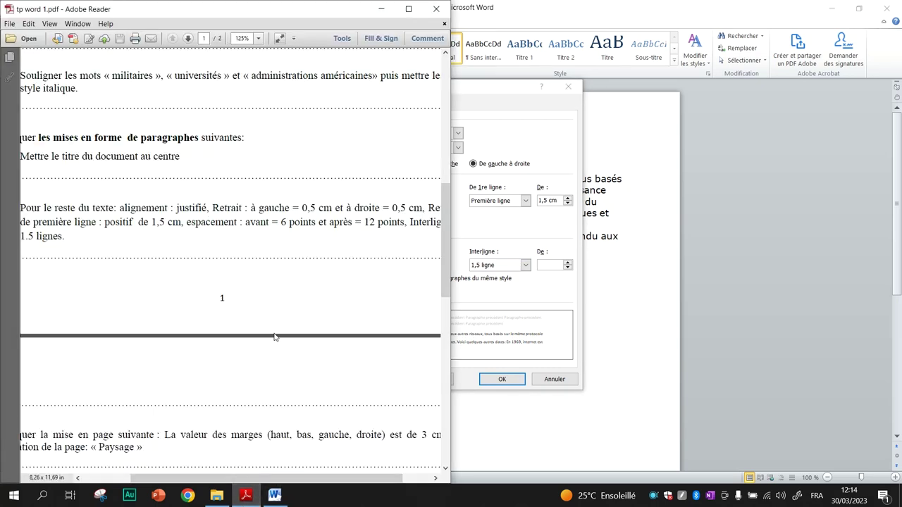
scroll(449, 296, "down", 3)
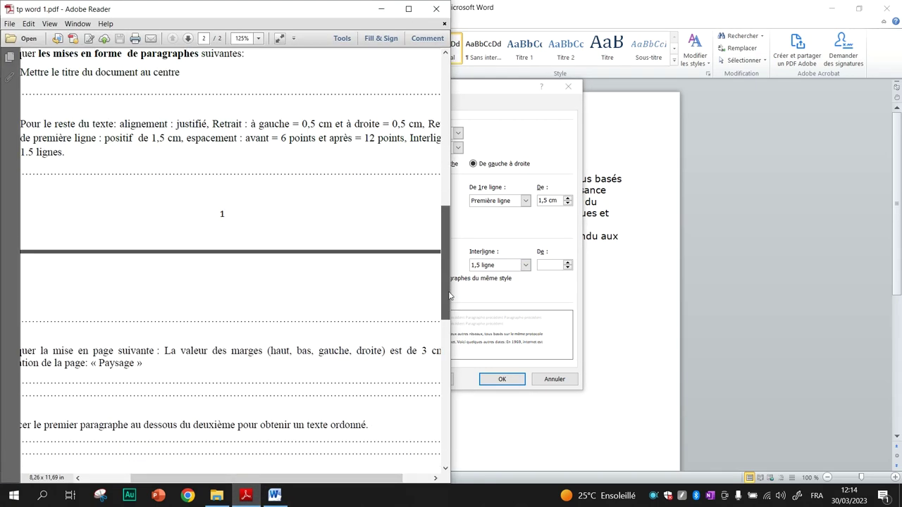
scroll(449, 296, "down", 3)
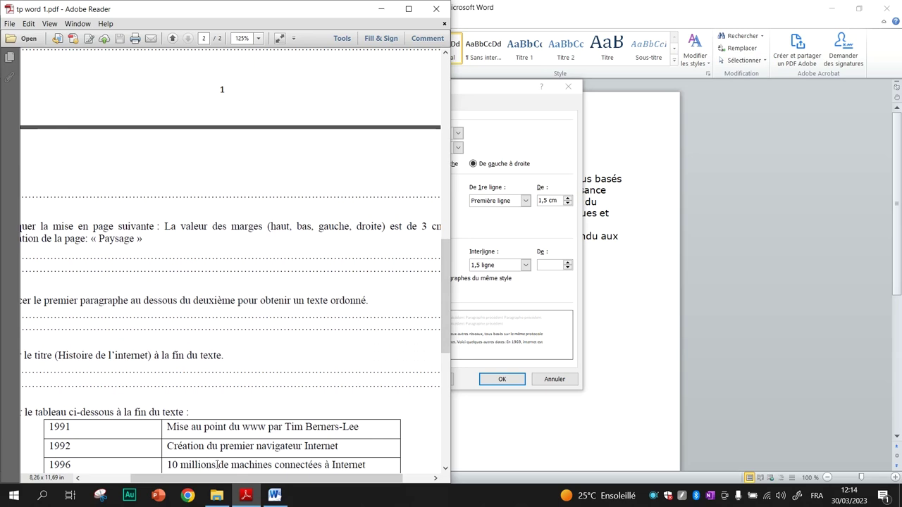
mouse_move(170, 479)
left_mouse_down()
mouse_move(122, 479)
mouse_move(146, 479)
left_mouse_up()
left_click(518, 338)
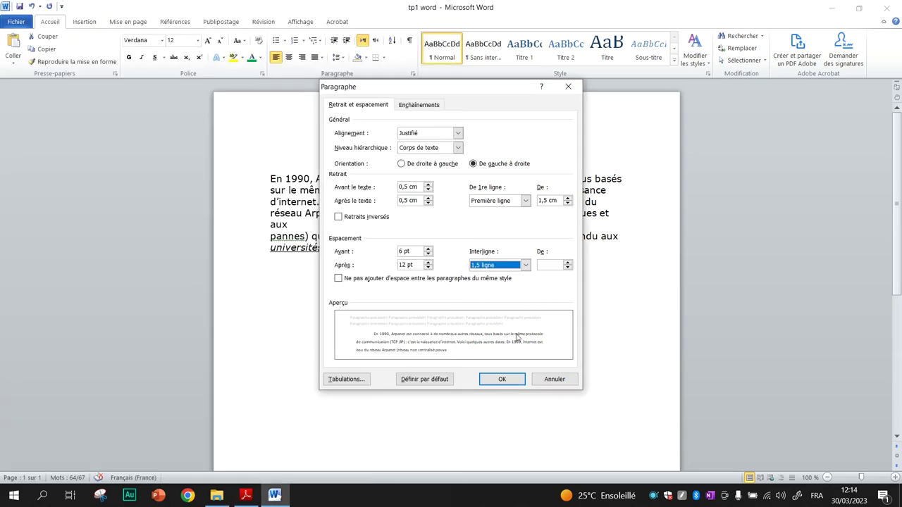
left_click(515, 384)
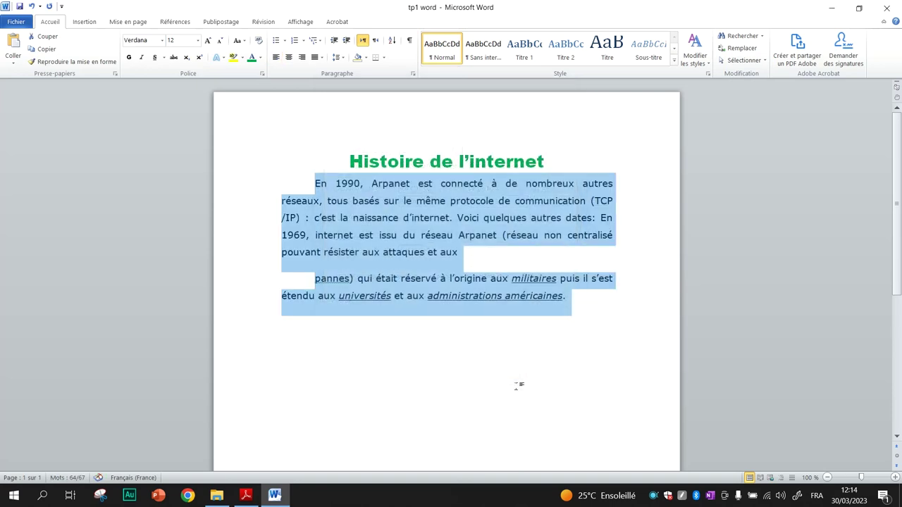
- Insert a blank line after the title Histoire de l'internet, then bring up the instructions PDF
left_click(564, 267)
left_click(544, 161)
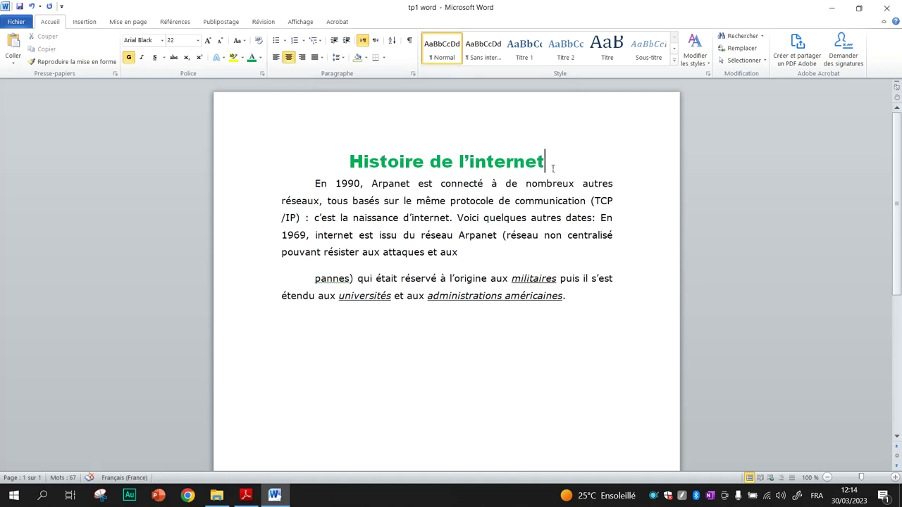
key("Return")
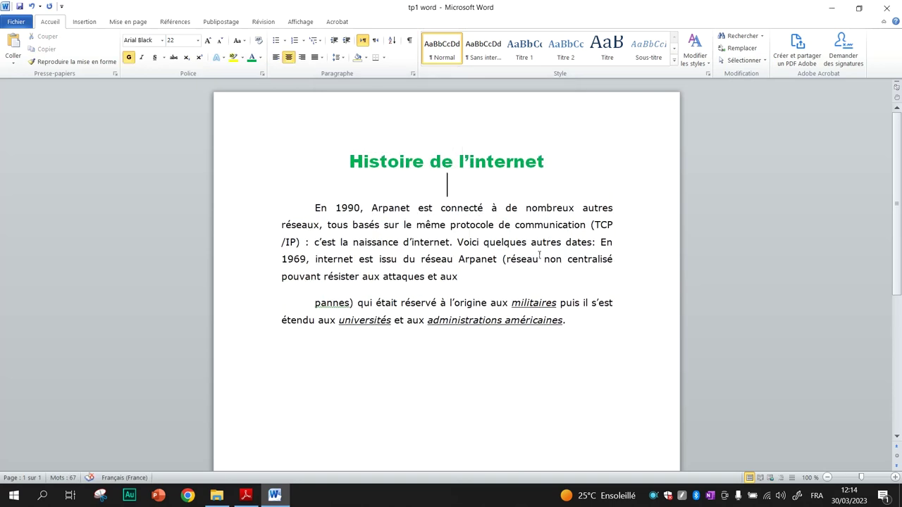
left_click(246, 495)
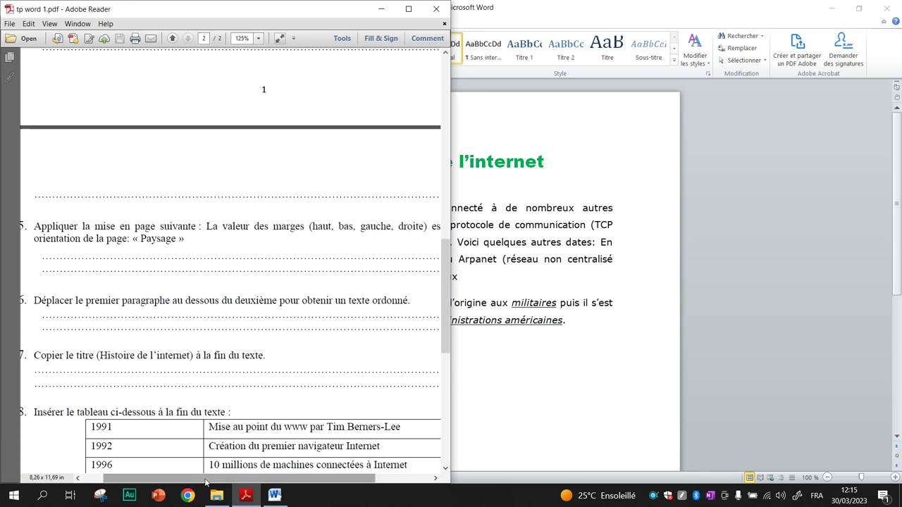
- Maximize the Adobe Reader window, then go back to Word's Mise en page options
mouse_move(209, 479)
left_mouse_down()
mouse_move(265, 479)
mouse_move(204, 477)
left_mouse_up()
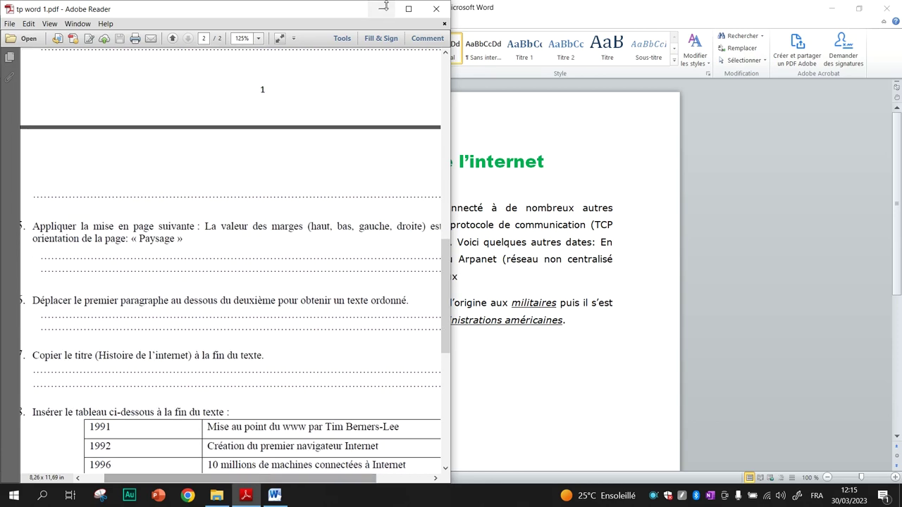
left_click(408, 8)
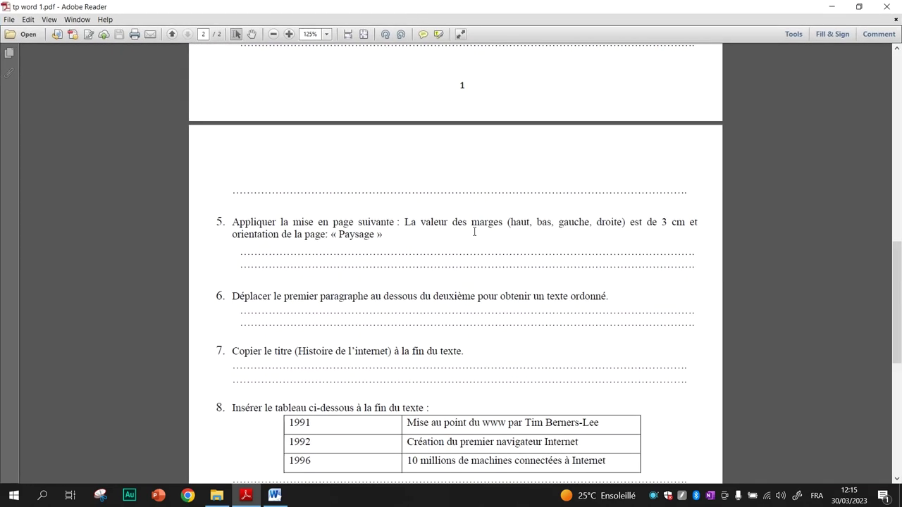
left_click(274, 495)
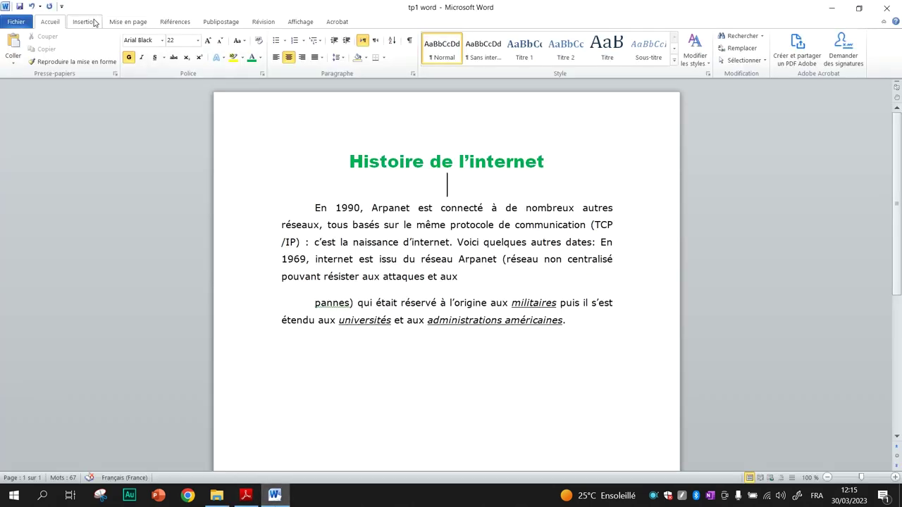
left_click(128, 23)
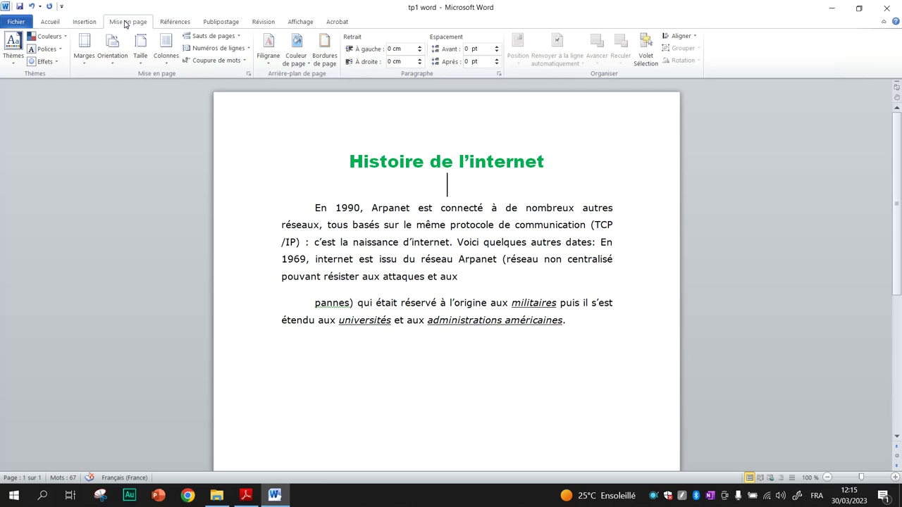
- Set the top, bottom, left and right page margins to 3 cm in custom margins
left_click(85, 61)
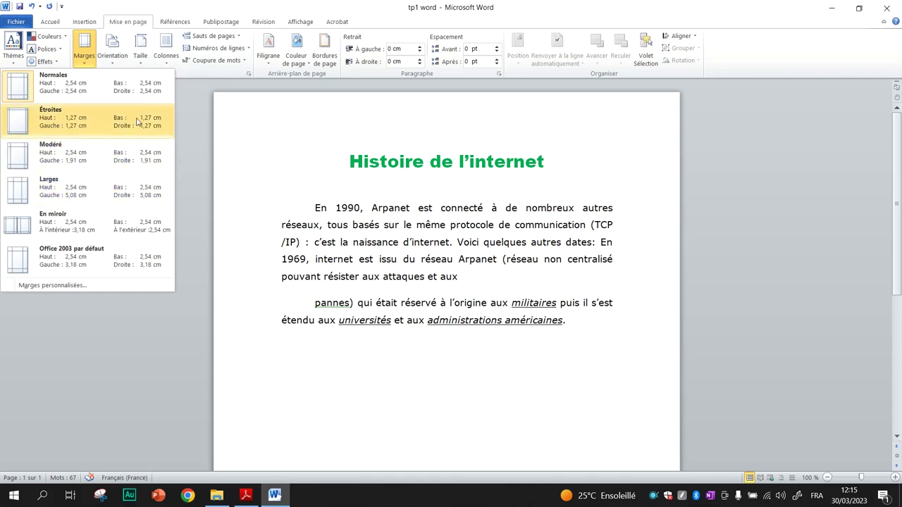
left_click(73, 286)
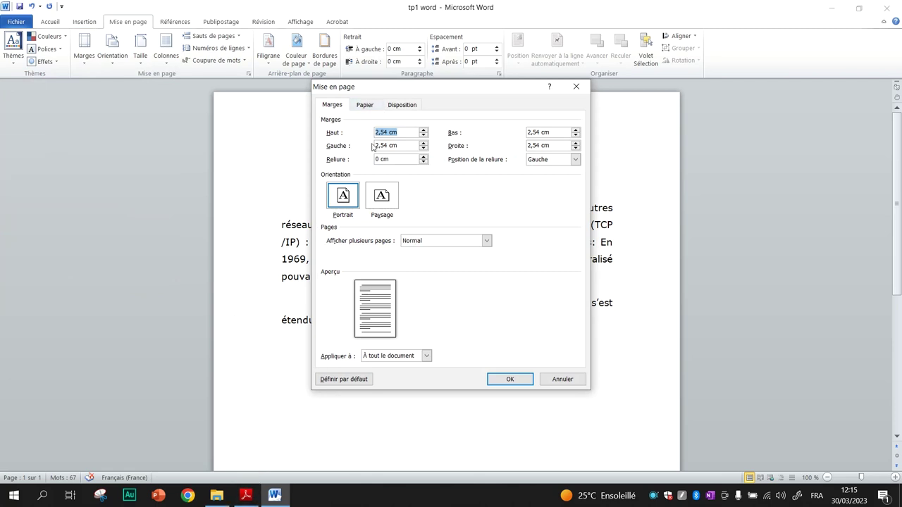
left_click(248, 496)
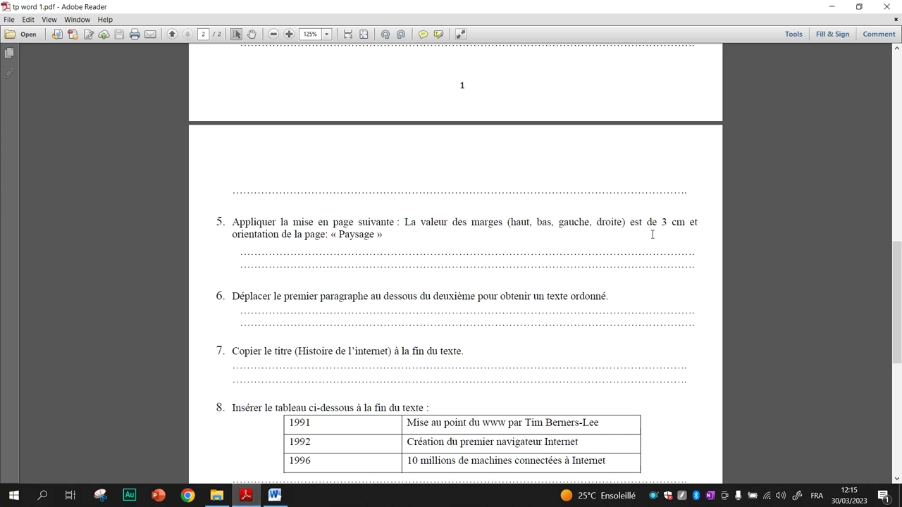
left_click_drag(661, 224, 685, 224)
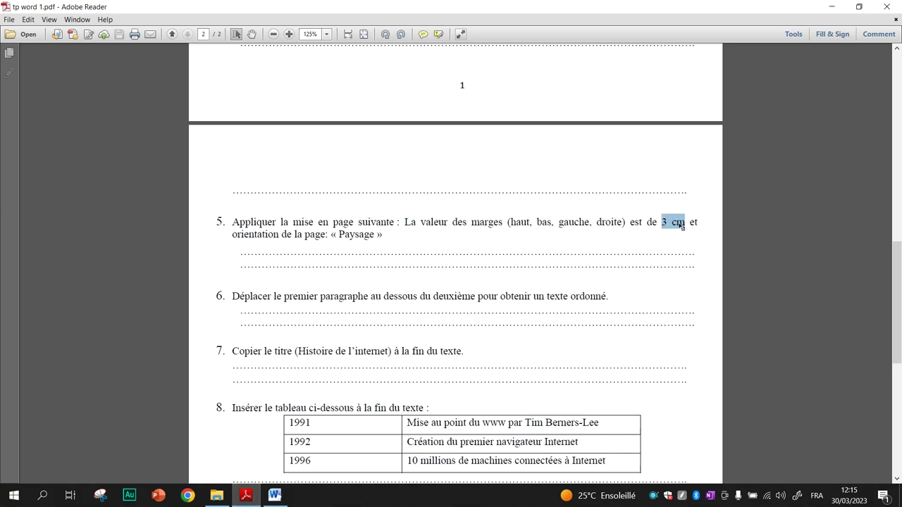
left_click(275, 496)
left_click(396, 134)
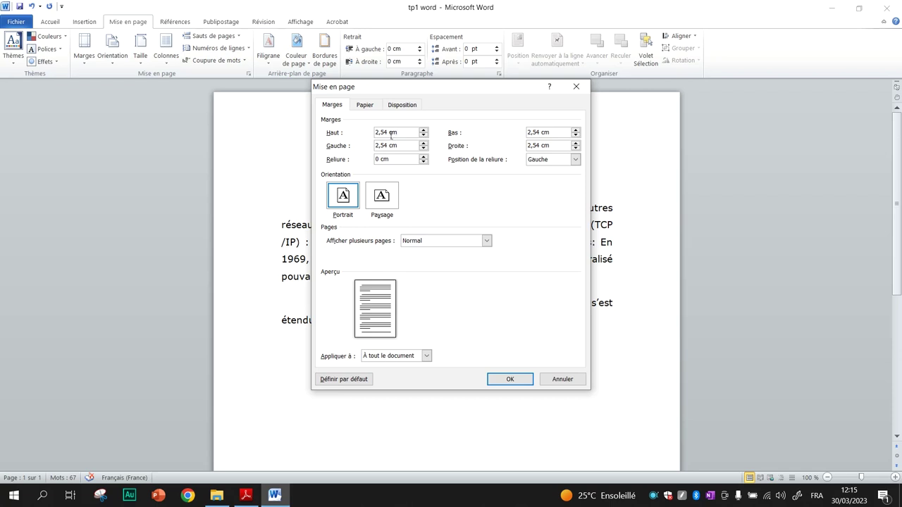
key("BackSpace")
key("BackSpace")
key("BackSpace")
key("BackSpace")
key("BackSpace")
double_click(380, 146)
key("BackSpace")
type("3")
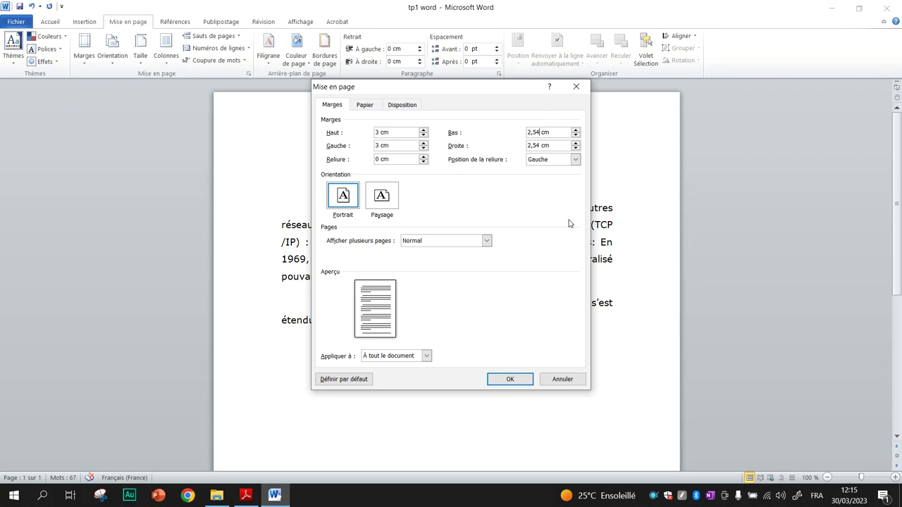
key("BackSpace")
key("BackSpace")
key("BackSpace")
key("BackSpace")
type("3")
key("BackSpace")
key("BackSpace")
key("BackSpace")
key("BackSpace")
- Switch the page orientation to Paysage and apply the page setup
left_click(246, 495)
double_click(365, 235)
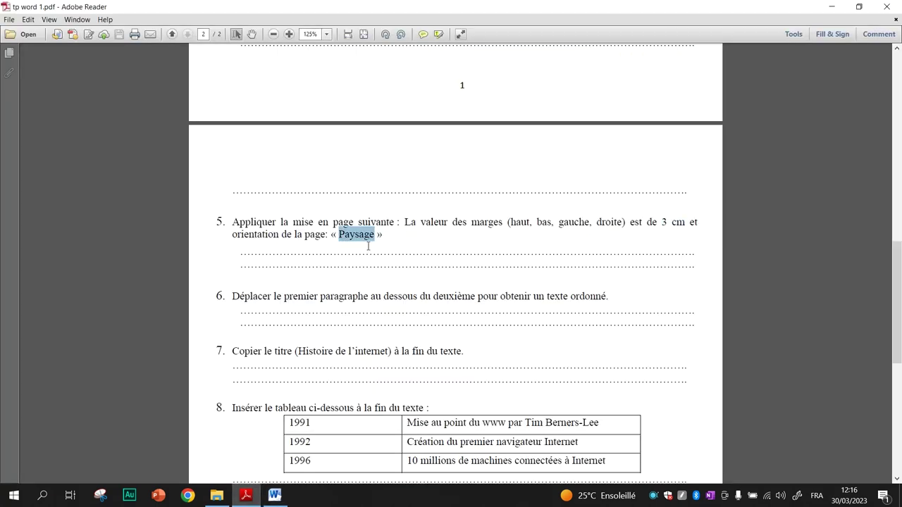
left_click(275, 495)
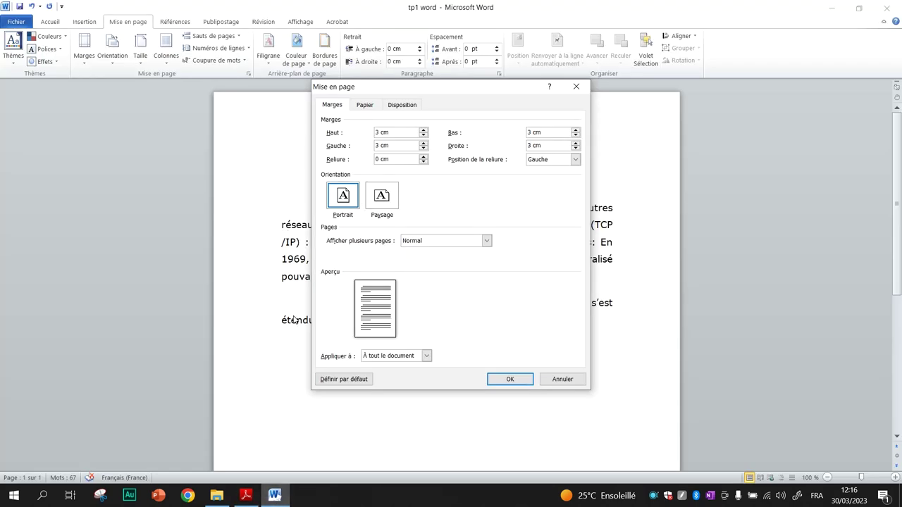
left_click(381, 197)
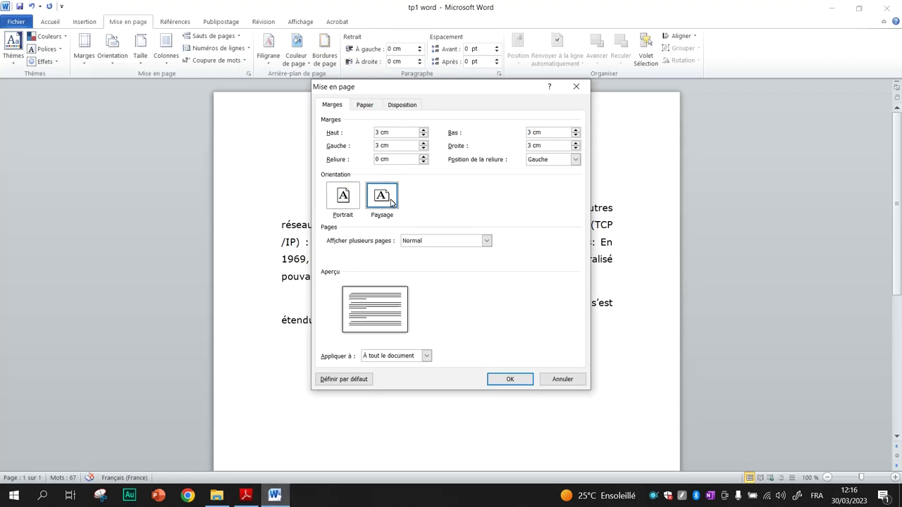
left_click(345, 205)
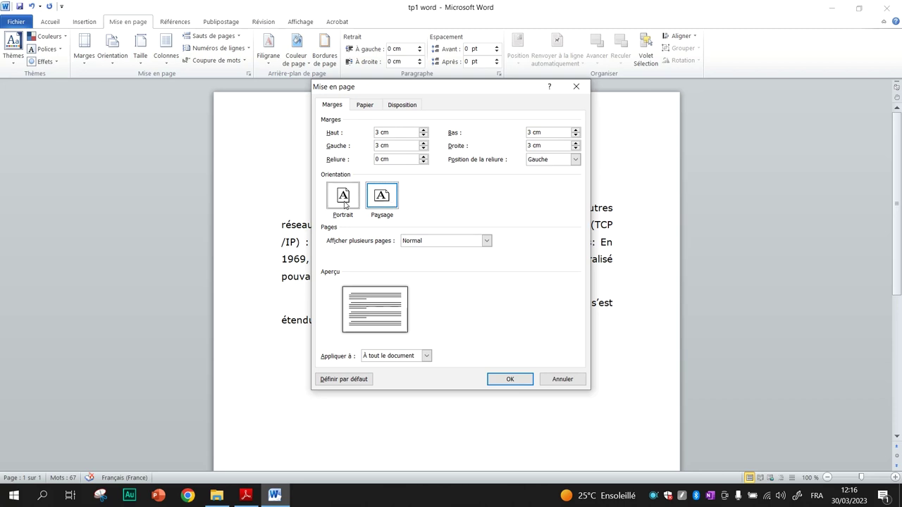
left_click(382, 202)
left_click(353, 198)
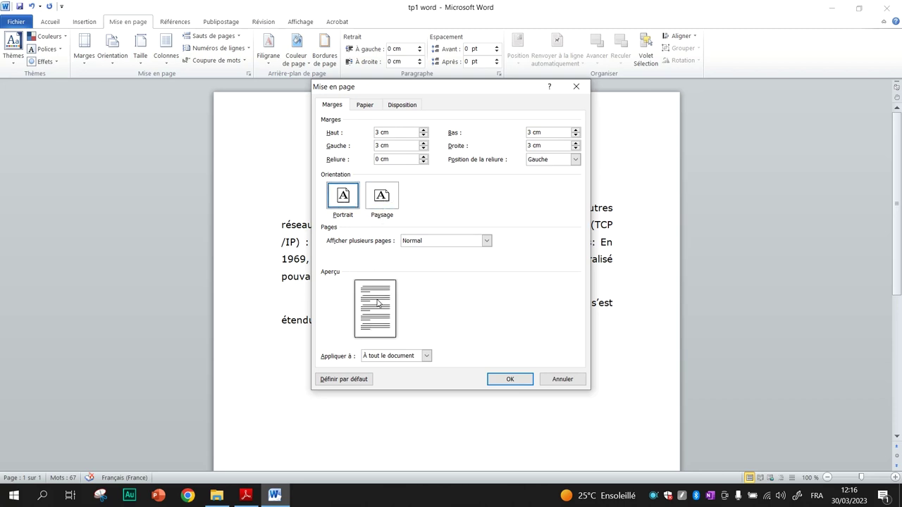
left_click(383, 200)
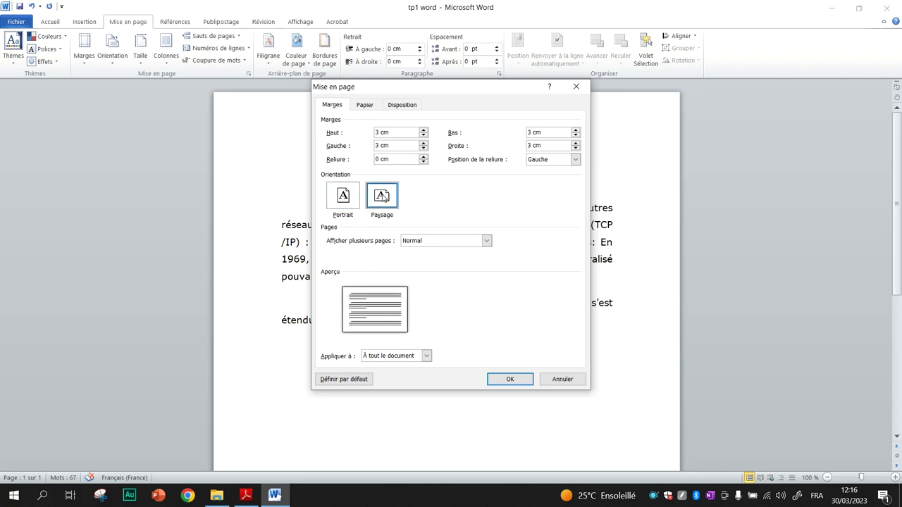
left_click(518, 379)
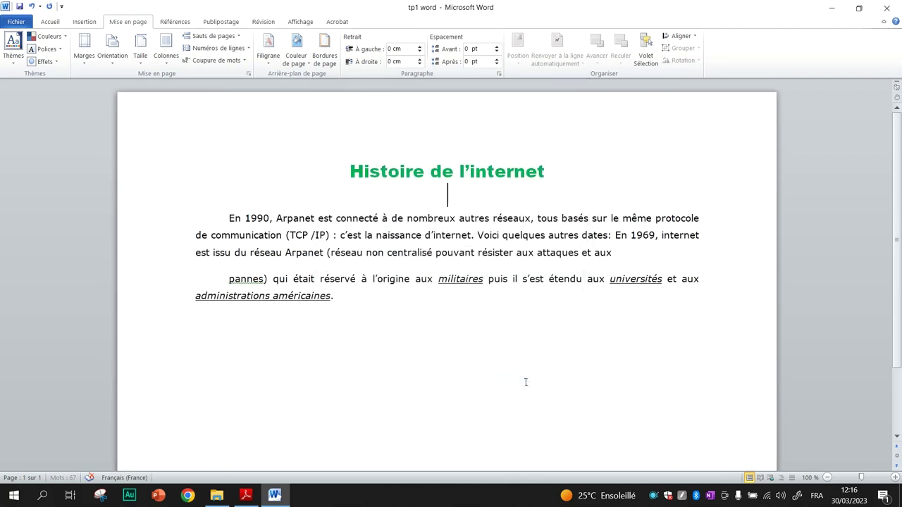
left_click(246, 495)
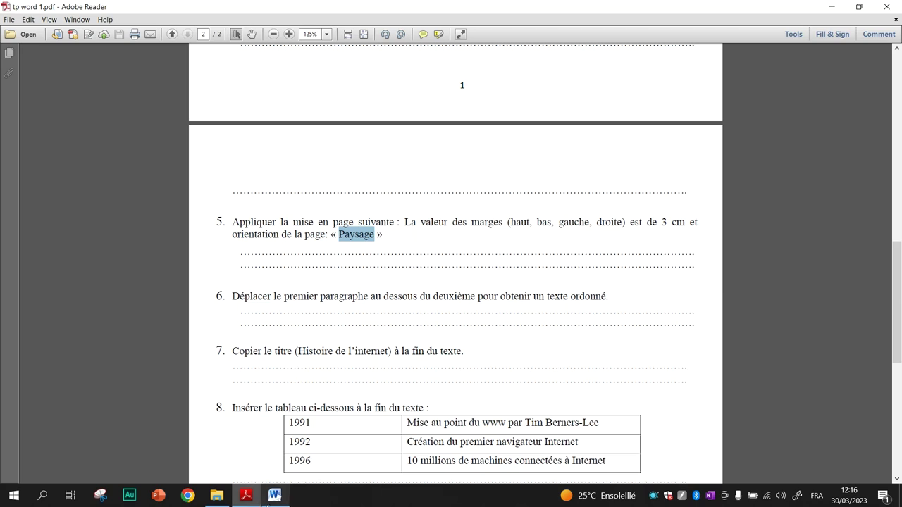
- Break the text before 'En 1969' and rejoin the 'pannes)' line to the 1969 paragraph
left_click(274, 496)
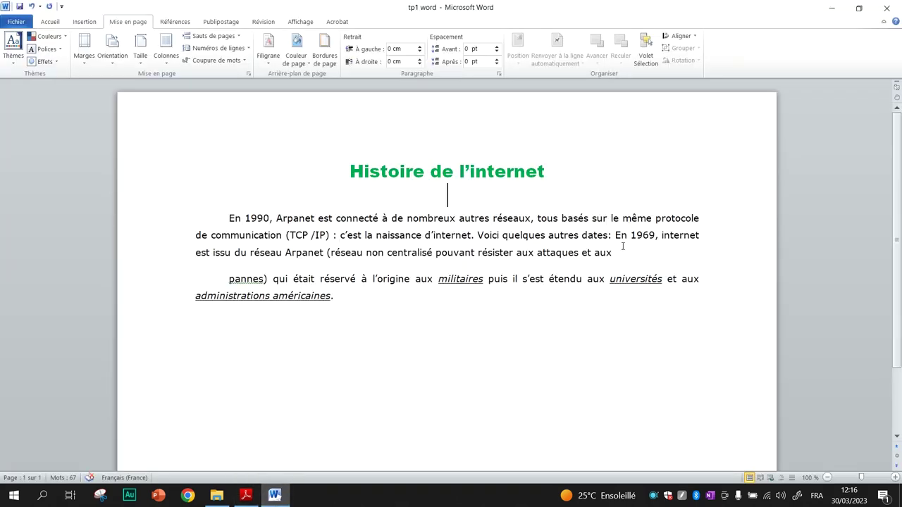
mouse_move(246, 495)
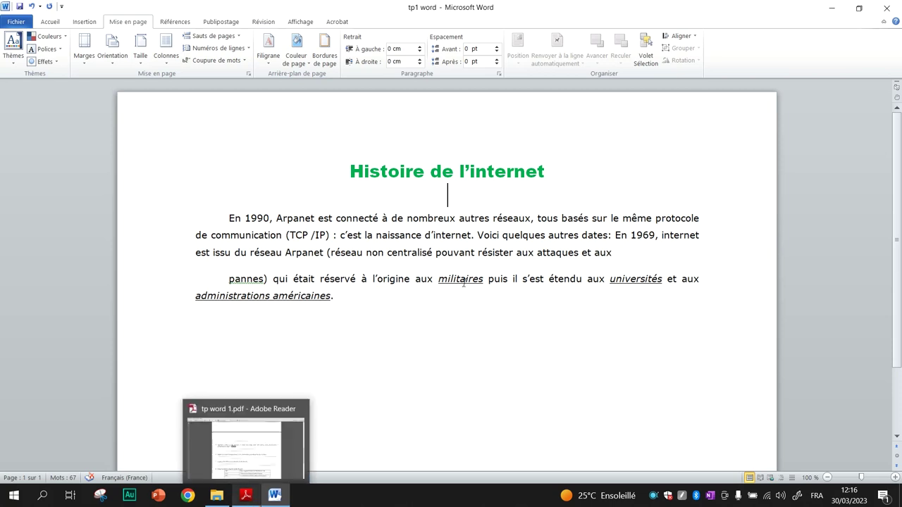
left_click(617, 241)
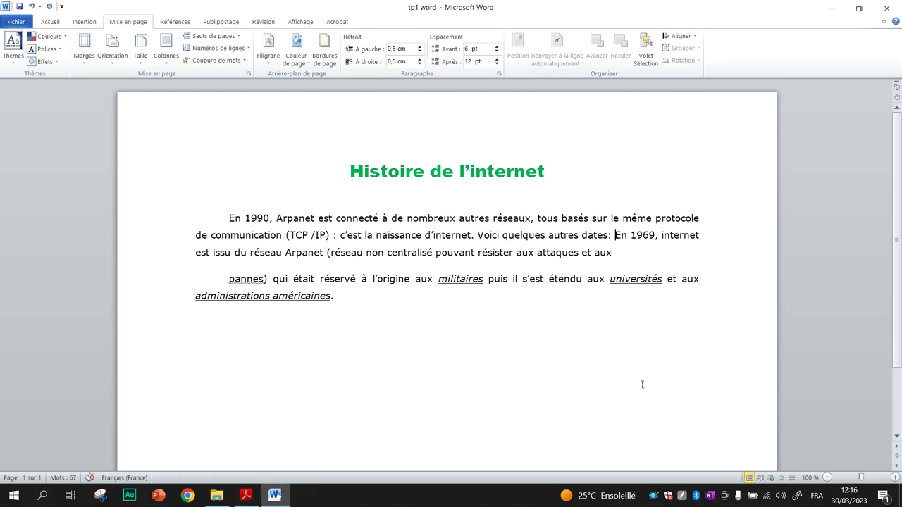
key("Return")
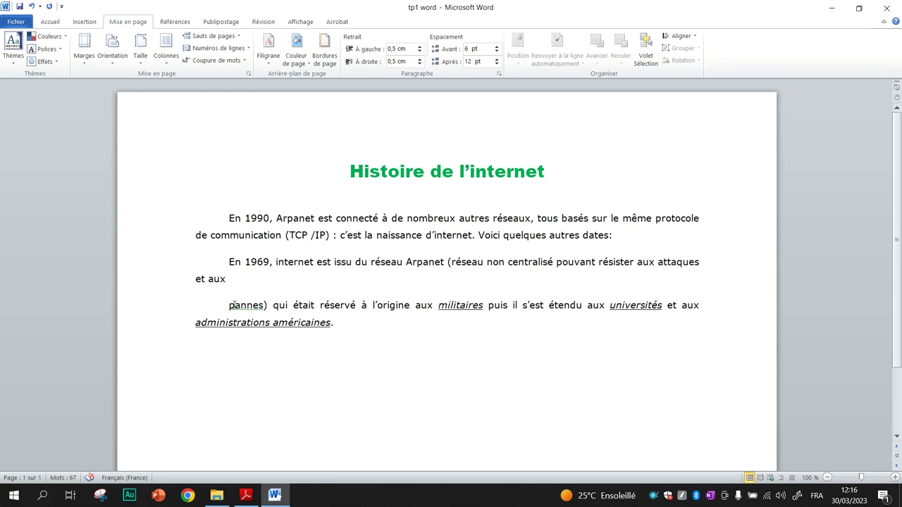
key("BackSpace")
key("BackSpace")
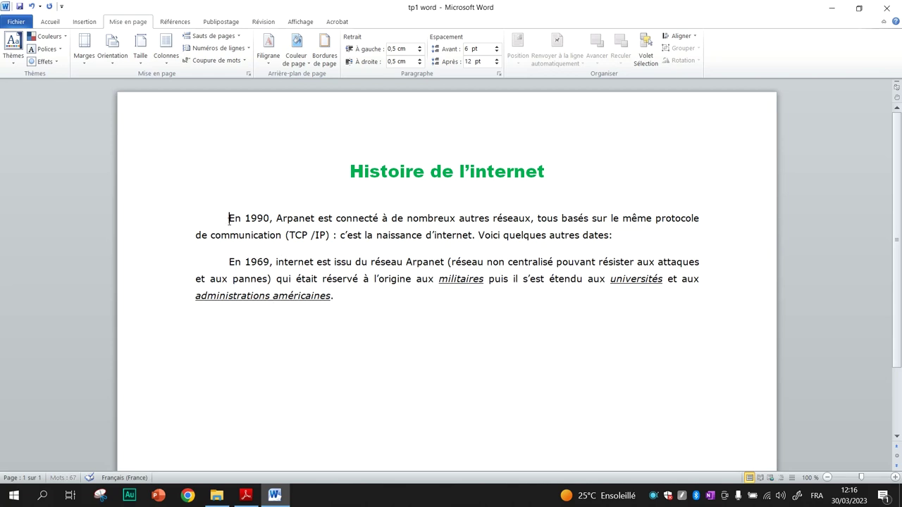
mouse_move(230, 219)
left_mouse_down()
mouse_move(545, 220)
mouse_move(636, 240)
left_mouse_up()
- Select and cut the 1990 paragraph, undoing an accidental deletion first
left_click(248, 296)
left_click_drag(272, 262, 228, 262)
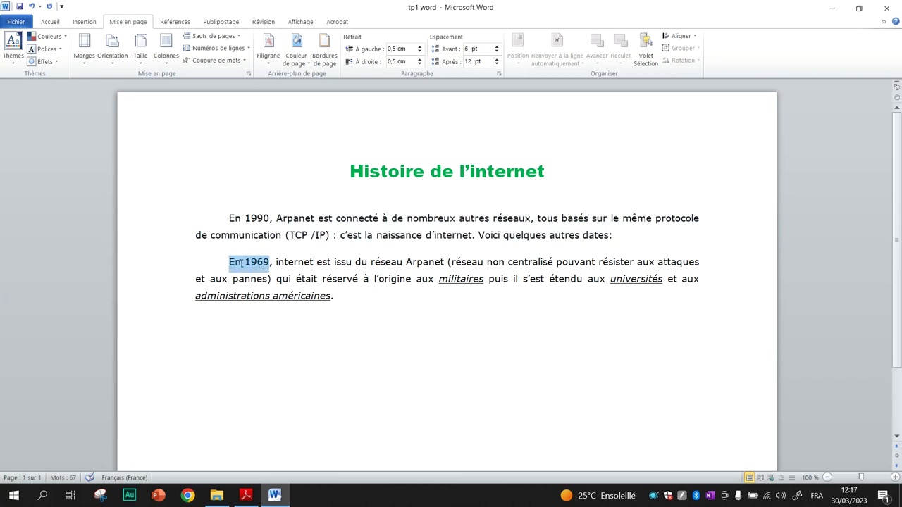
double_click(264, 218)
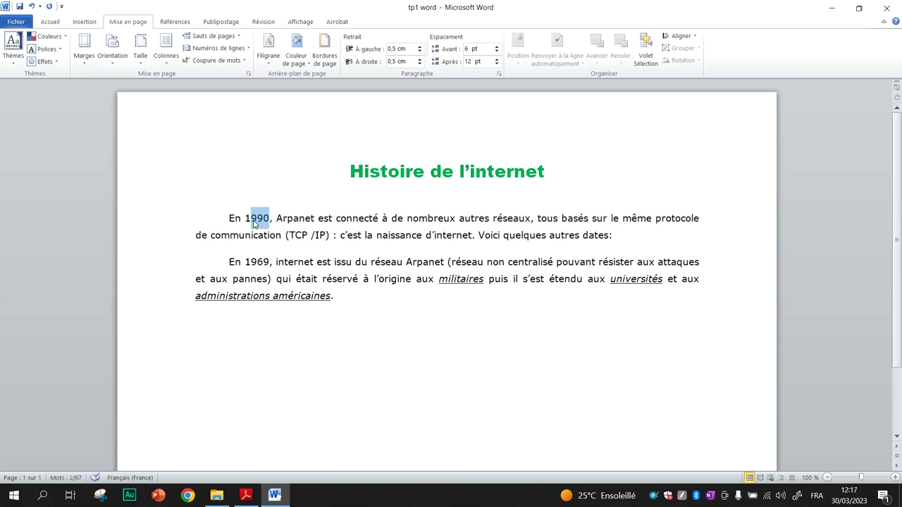
left_click(275, 218)
mouse_move(227, 218)
left_mouse_down()
mouse_move(472, 218)
mouse_move(625, 259)
left_mouse_up()
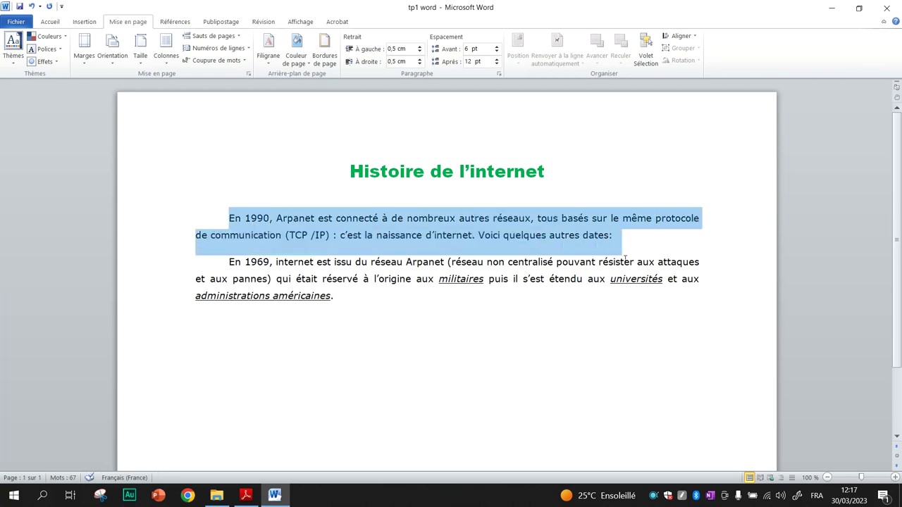
key("Delete")
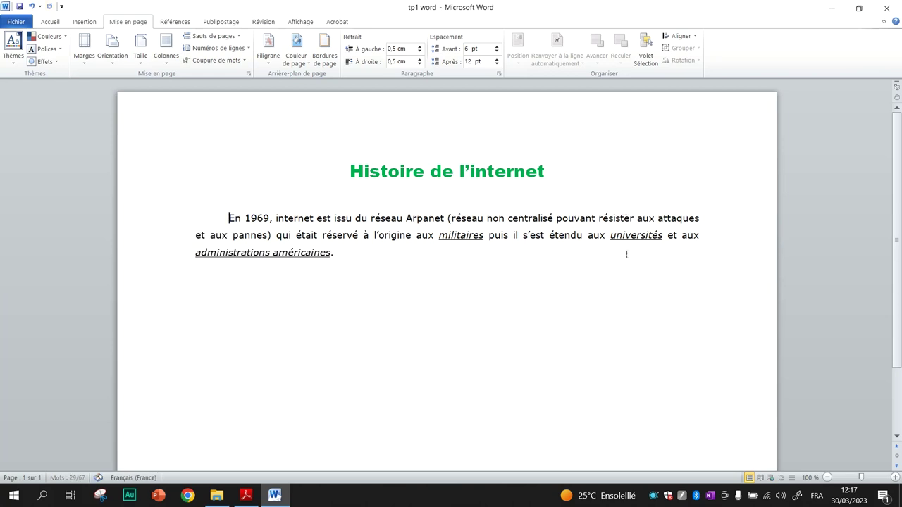
key("ctrl+z")
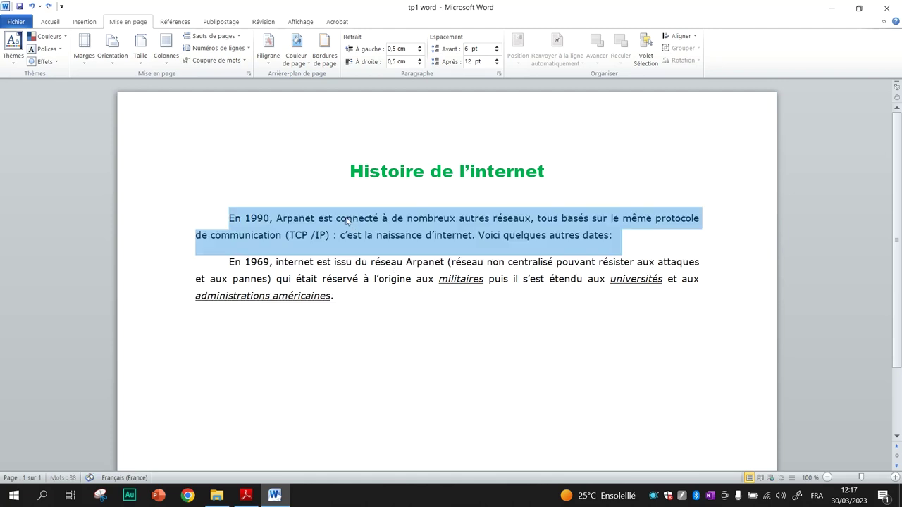
right_click(350, 227)
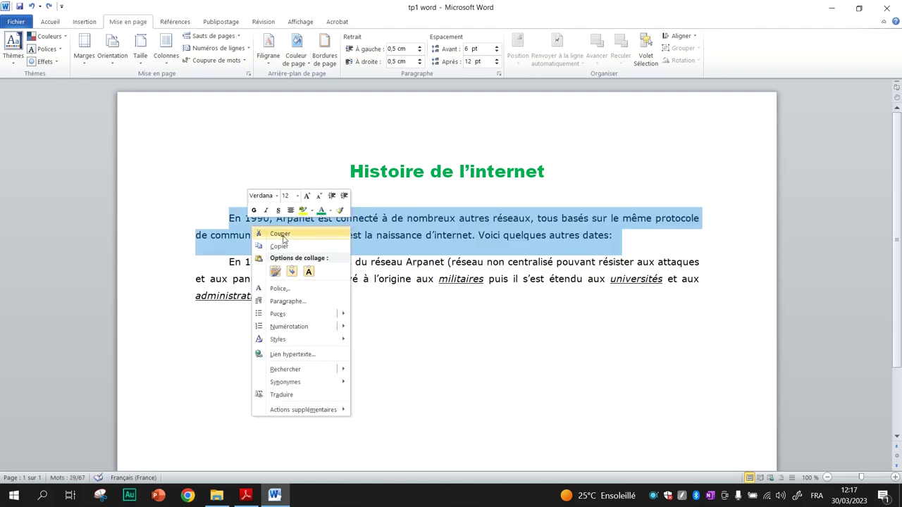
left_click(296, 235)
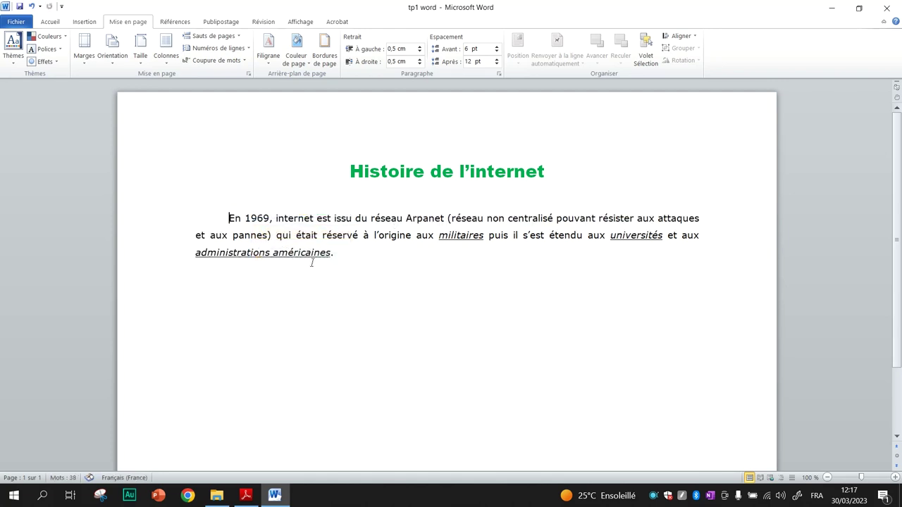
- Paste the 1990 paragraph on a new line below the 1969 paragraph
key("Return")
right_click(289, 307)
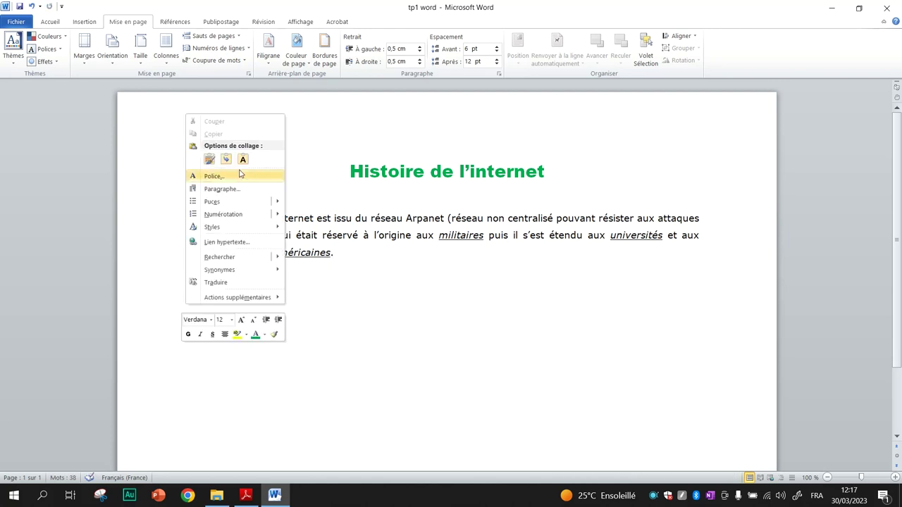
left_click(209, 160)
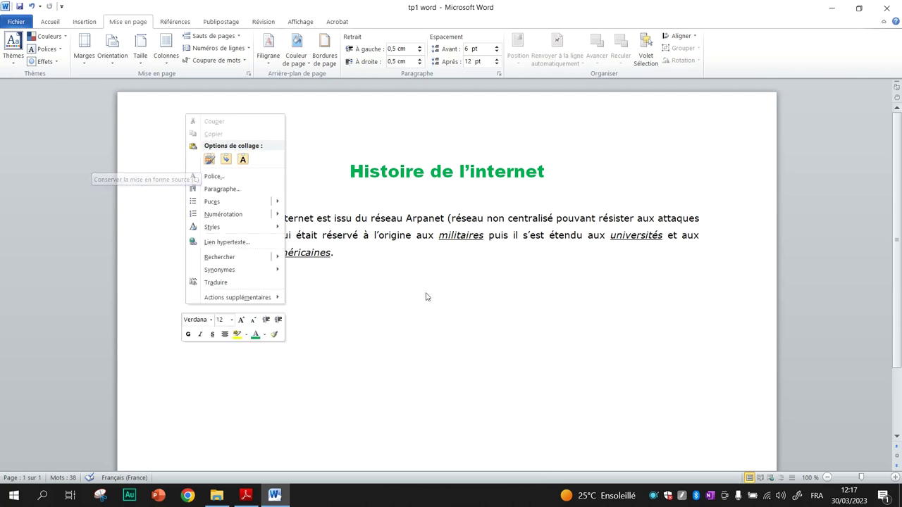
left_click(341, 315)
key("ctrl+v")
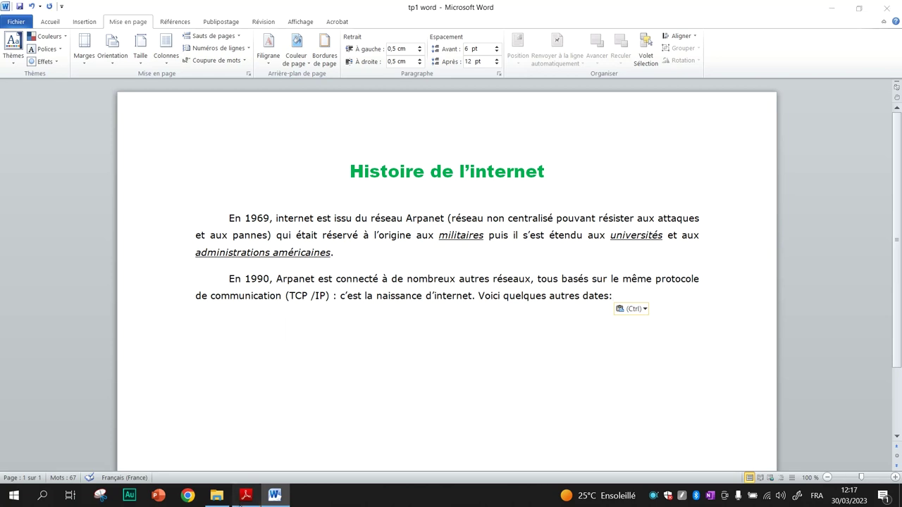
left_click(240, 500)
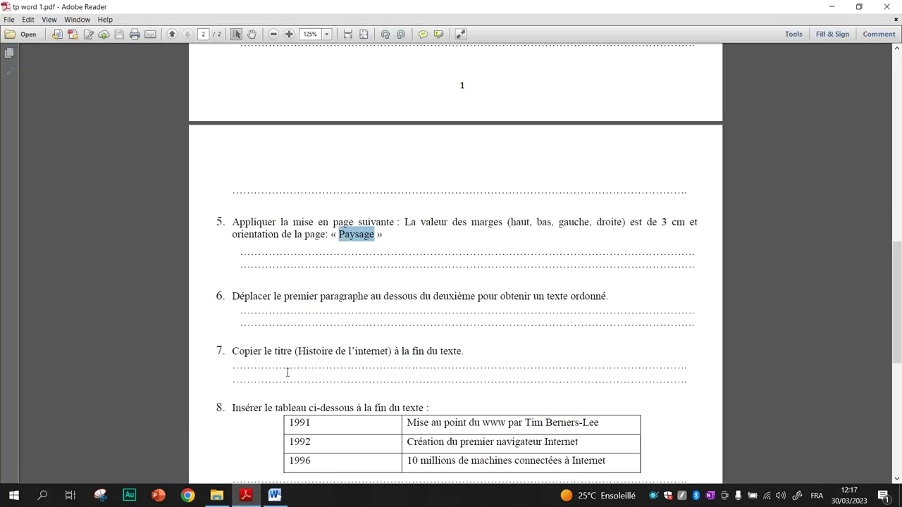
- Copy the title Histoire de l'internet and paste it on a new line at the text's end
left_click(275, 495)
left_click_drag(350, 171, 584, 182)
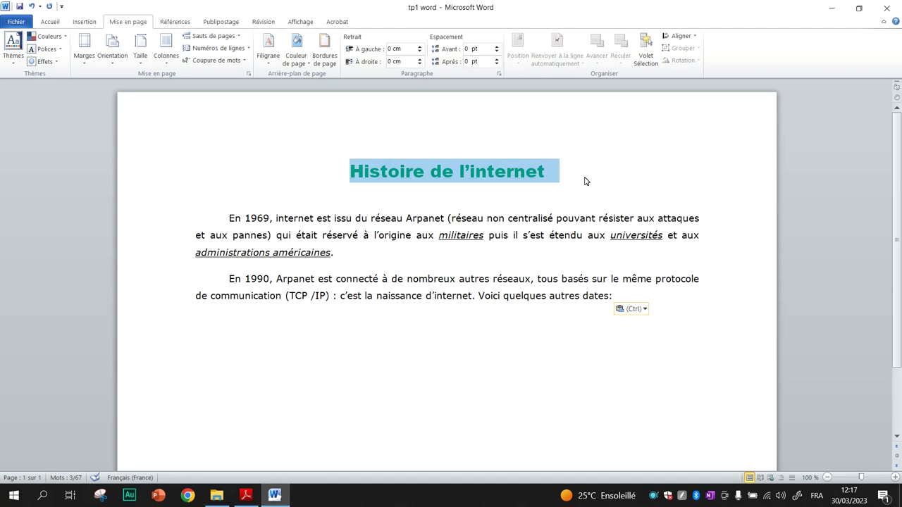
key("ctrl")
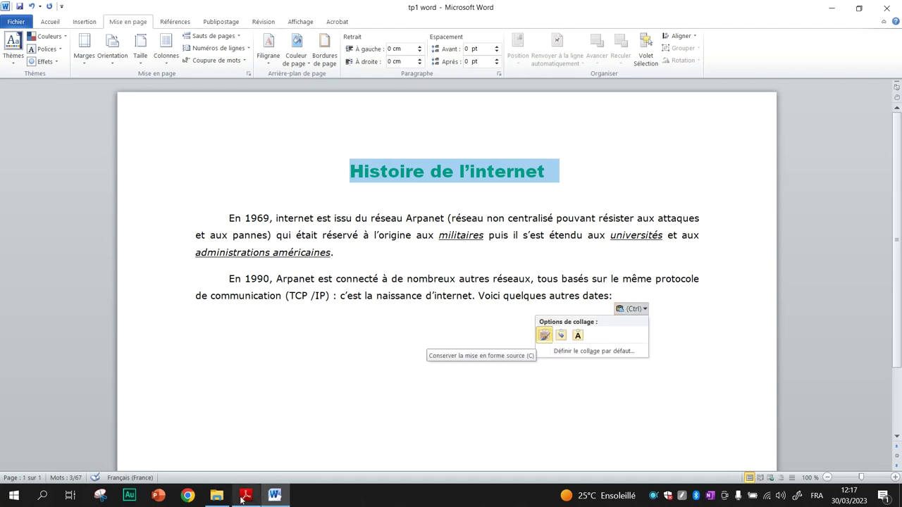
left_click(244, 497)
left_click(274, 496)
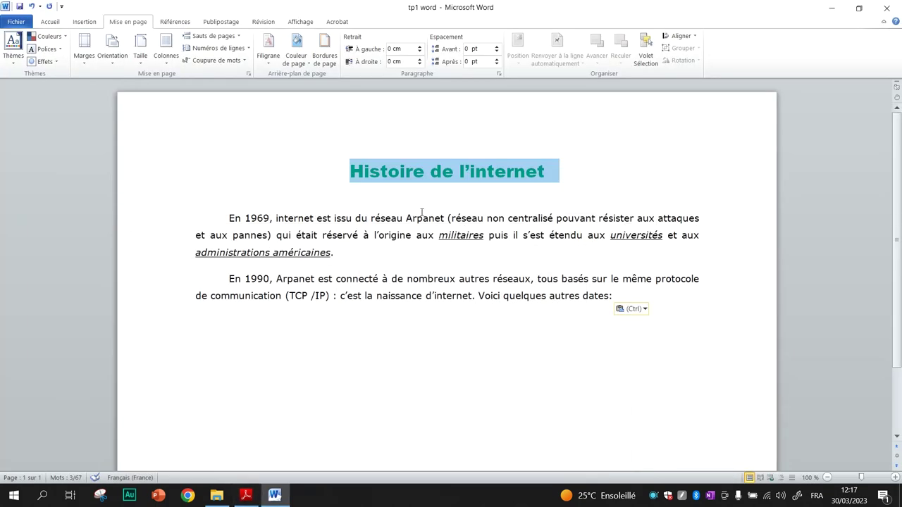
right_click(437, 171)
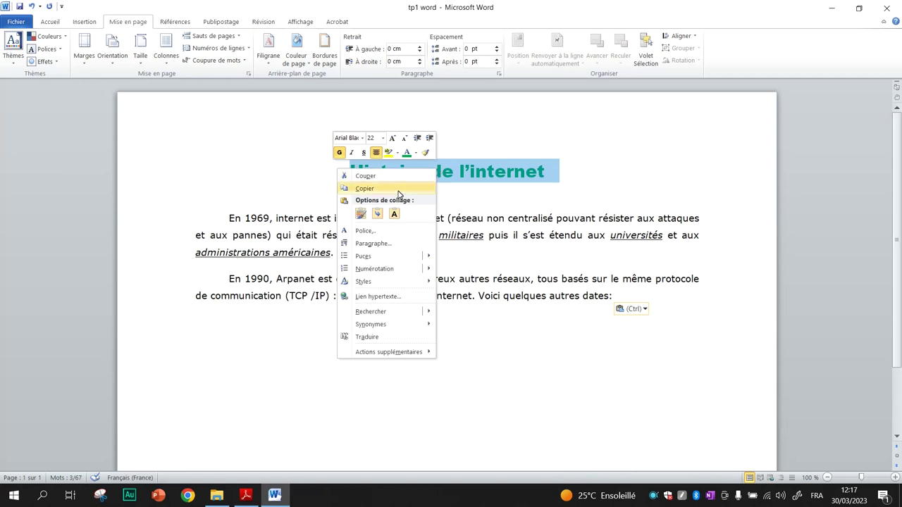
left_click(365, 188)
left_click(631, 302)
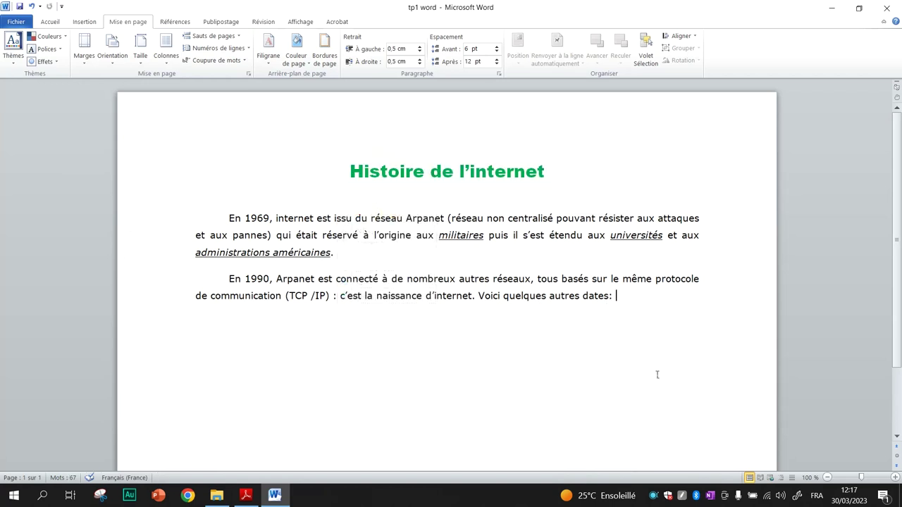
key("Return")
key("ctrl+v")
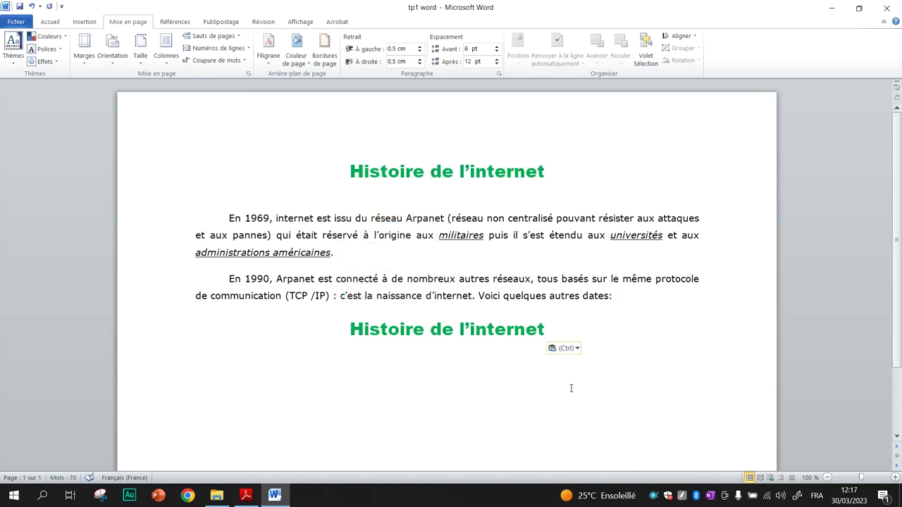
- Scroll through the next instructions in the PDF, then return to the Word document
left_click(246, 495)
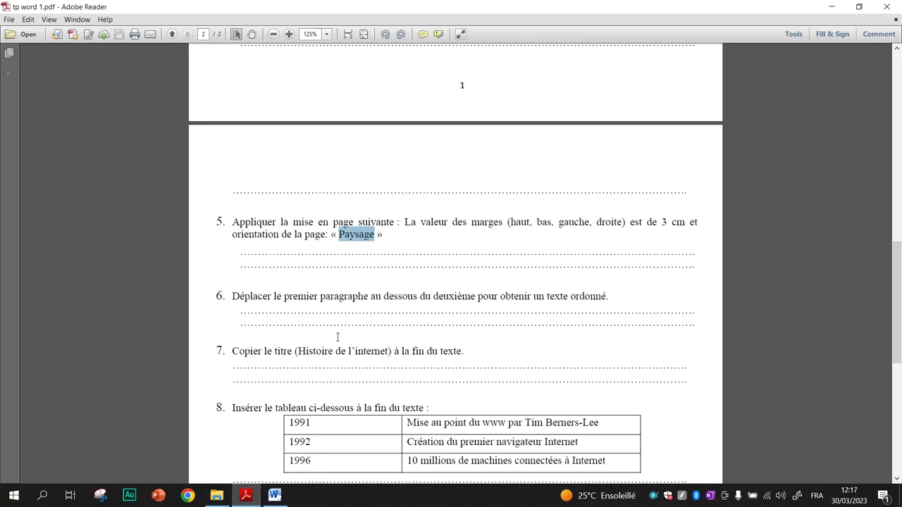
scroll(338, 337, "down", 1)
scroll(338, 337, "down", 2)
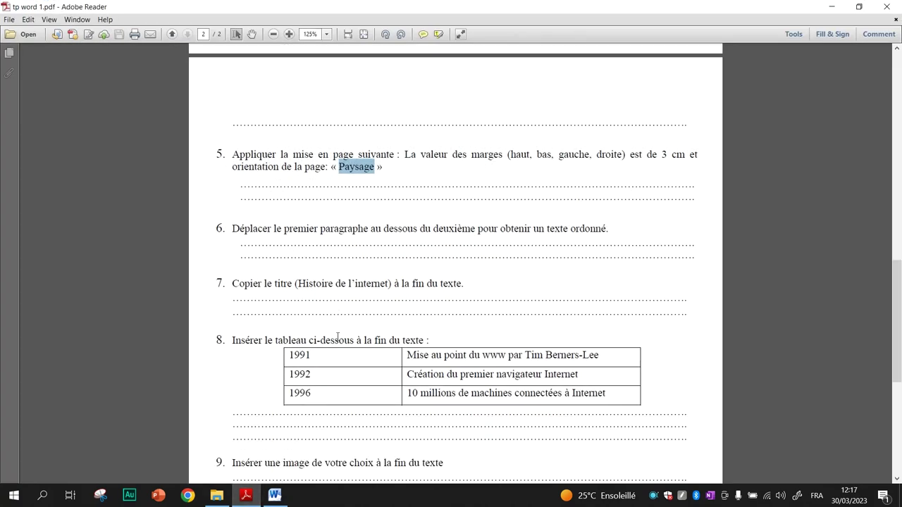
scroll(338, 337, "down", 1)
scroll(338, 337, "down", 5)
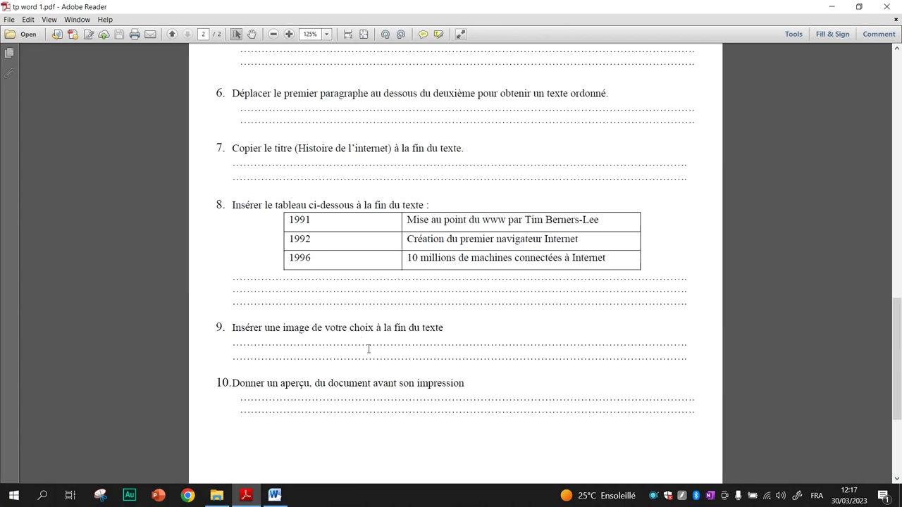
left_click(275, 495)
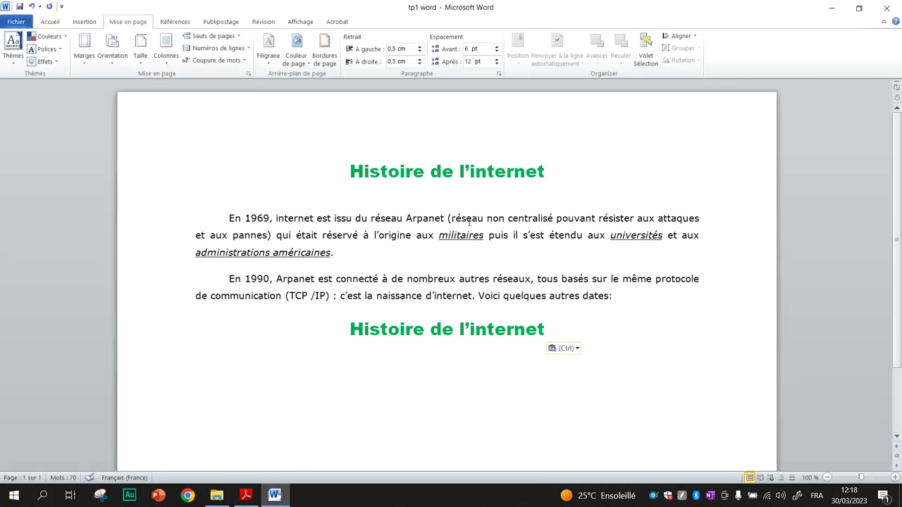
- Start a new line after the copied title and check the required table size in the exercise PDF
key("Return")
left_click(90, 23)
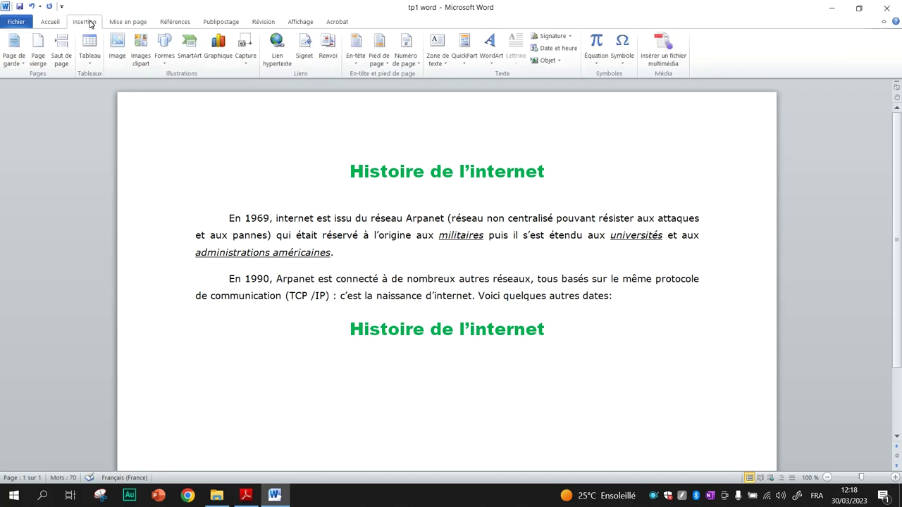
left_click(93, 62)
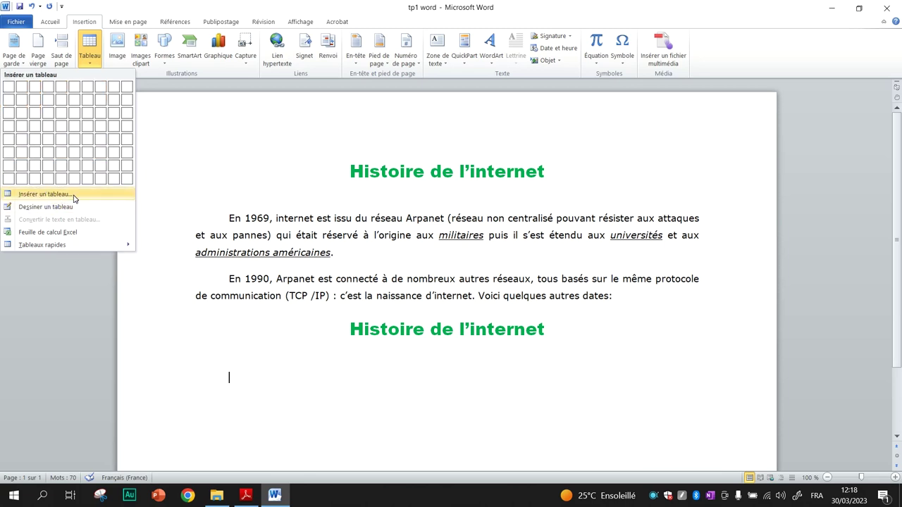
left_click(74, 198)
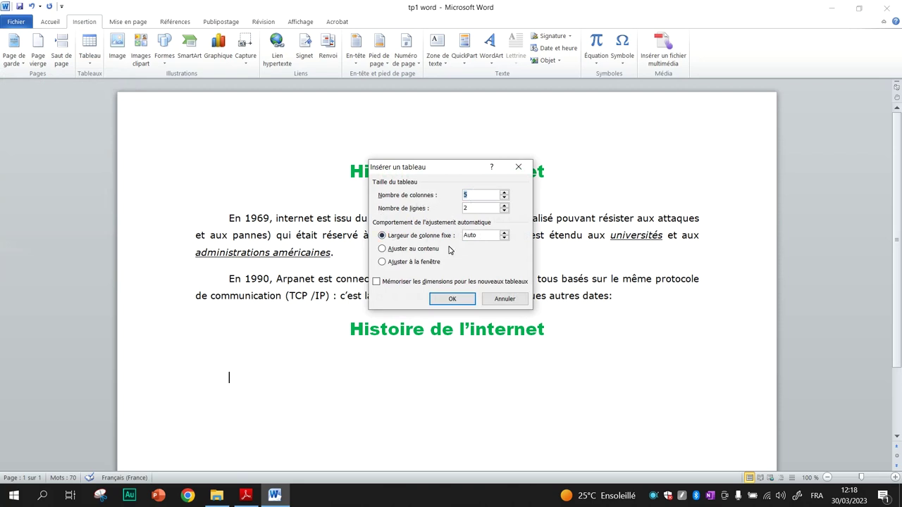
left_click(497, 299)
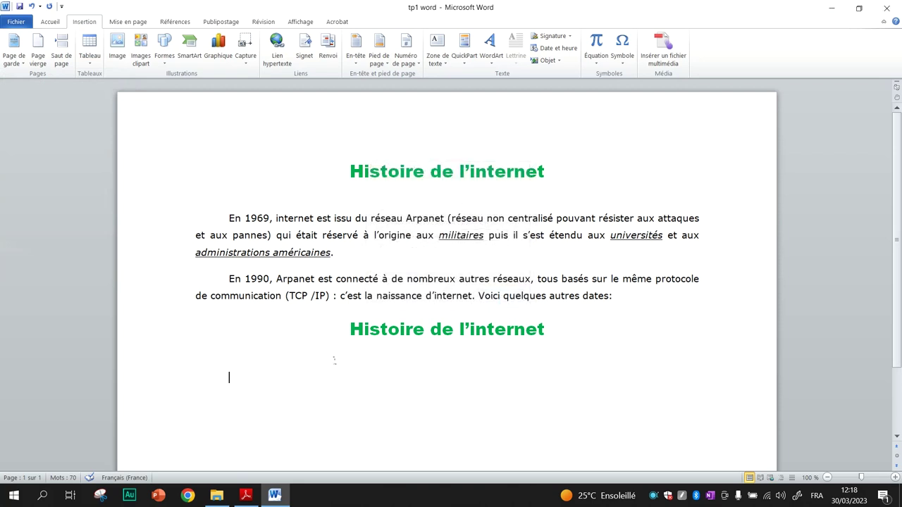
left_click(245, 495)
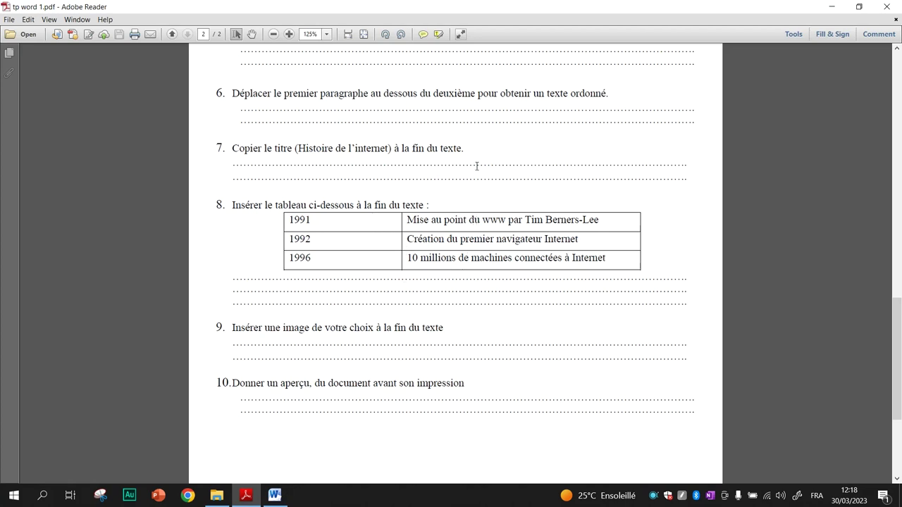
left_click(273, 496)
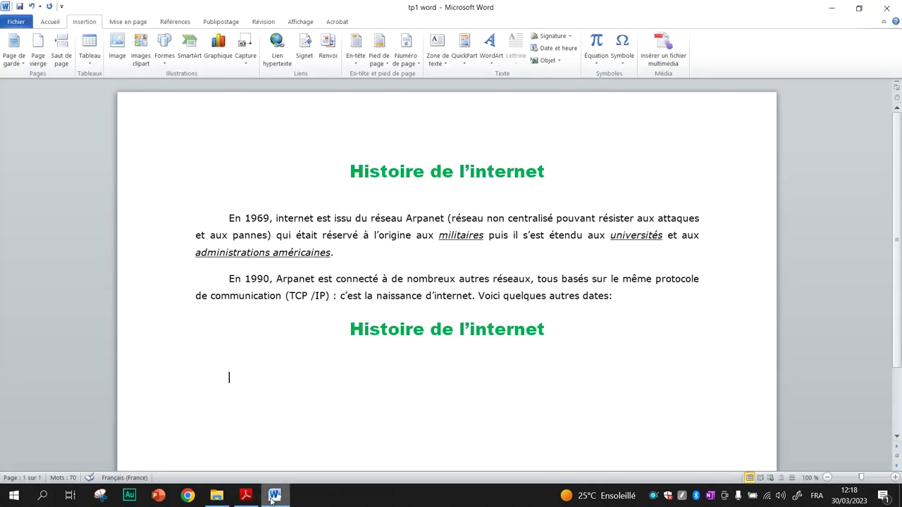
- Insert a 2-column by 3-row table from the size grid and compare it with the PDF
left_click(90, 50)
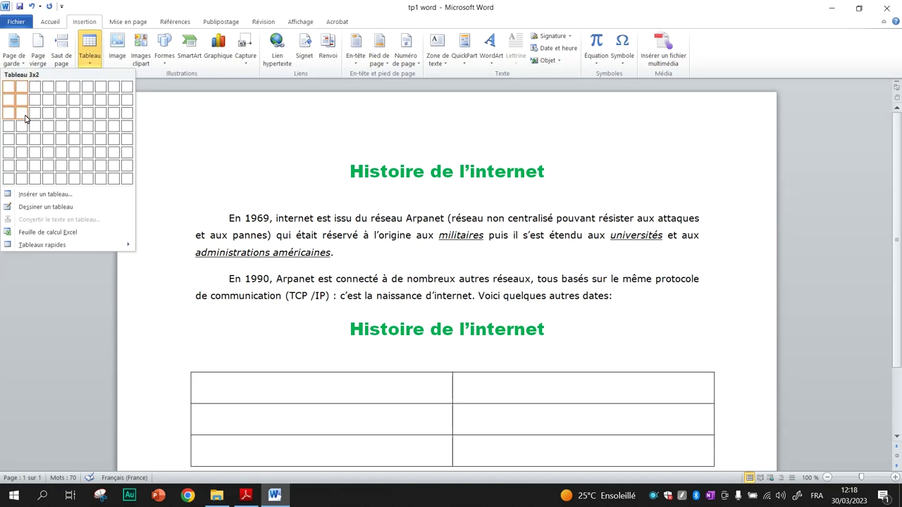
left_click(24, 117)
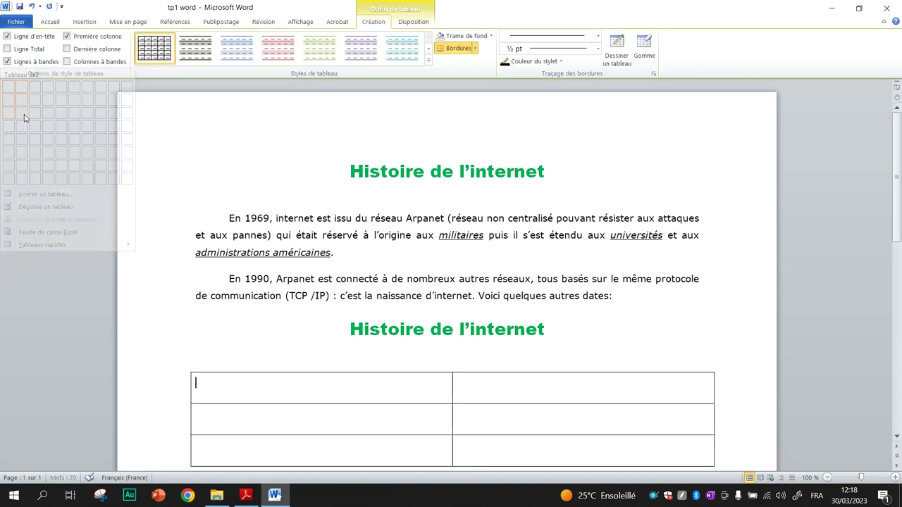
scroll(327, 237, "down", 2)
mouse_move(452, 419)
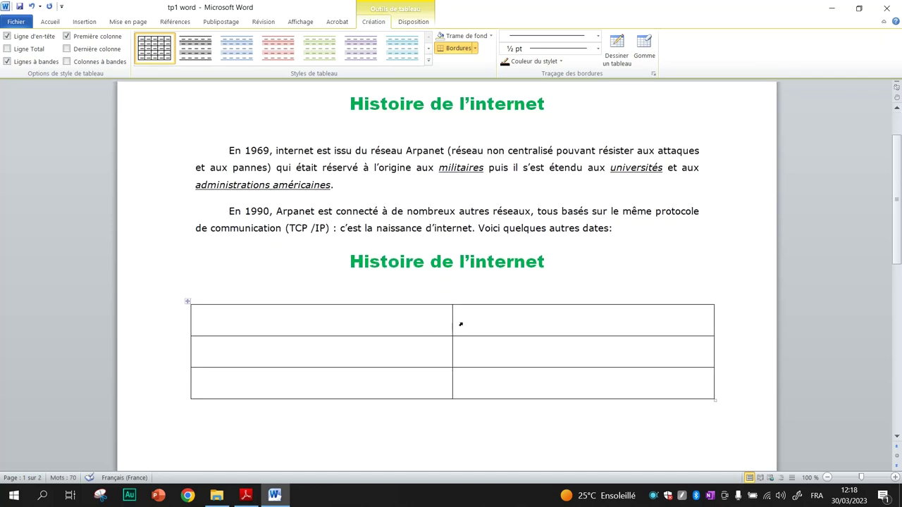
left_click(248, 497)
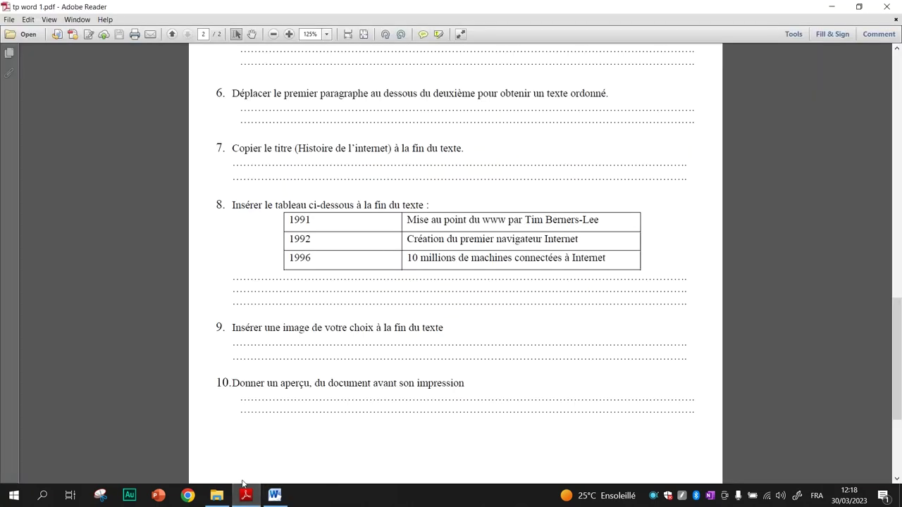
left_click(246, 493)
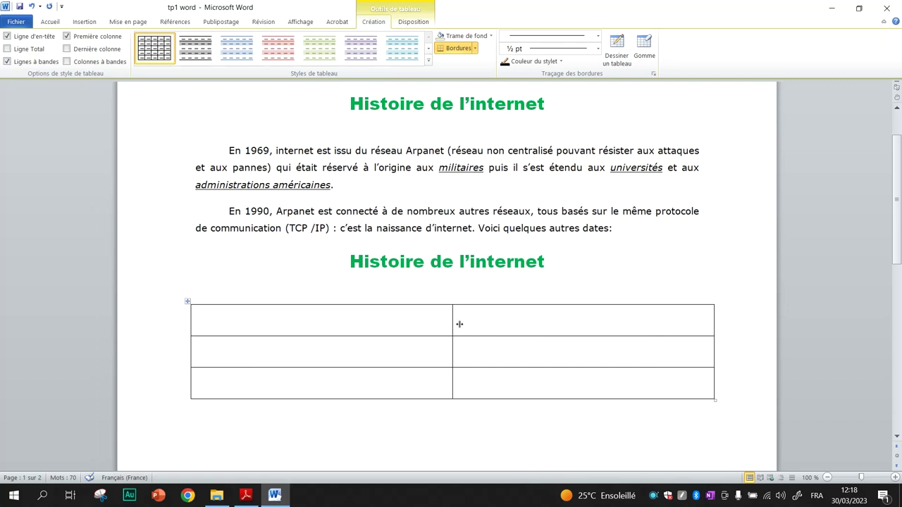
- Drag the column border left to narrow column one, and type 1991 in the first cell
left_click_drag(459, 324, 306, 329)
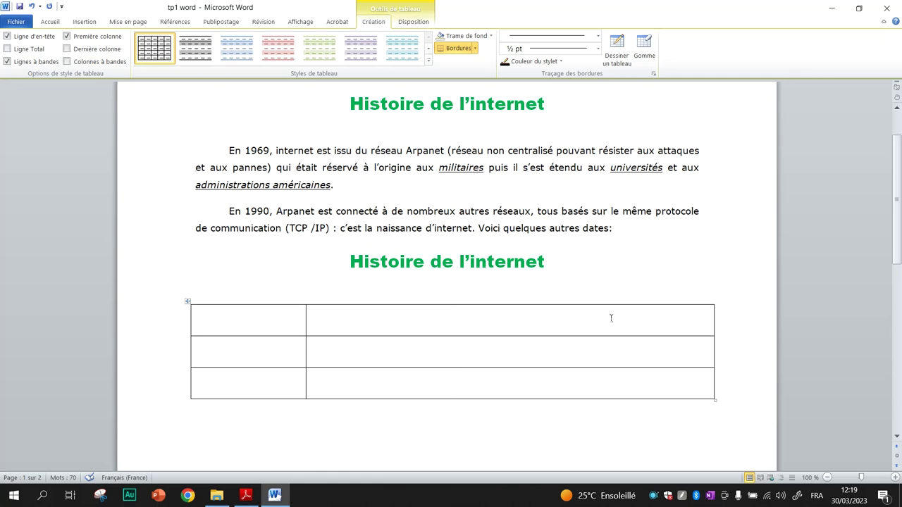
left_click(245, 497)
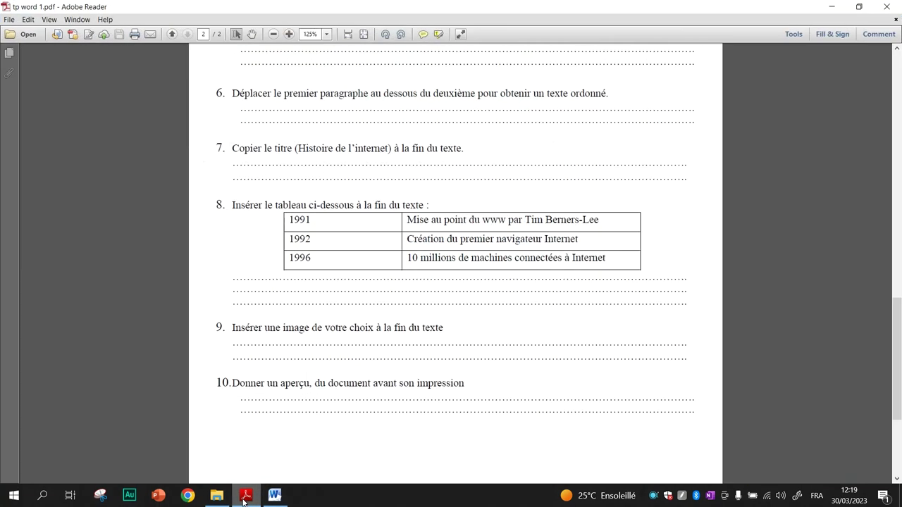
left_click(244, 498)
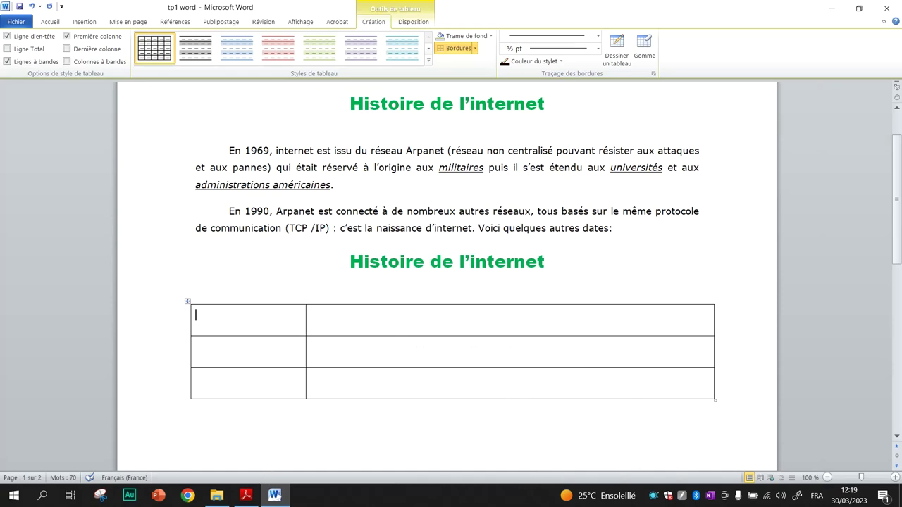
type("1991")
key("Tab")
- Place the exercise PDF and Word side by side and type the 1991 and 1992 events
left_click(246, 496)
key("super+Left")
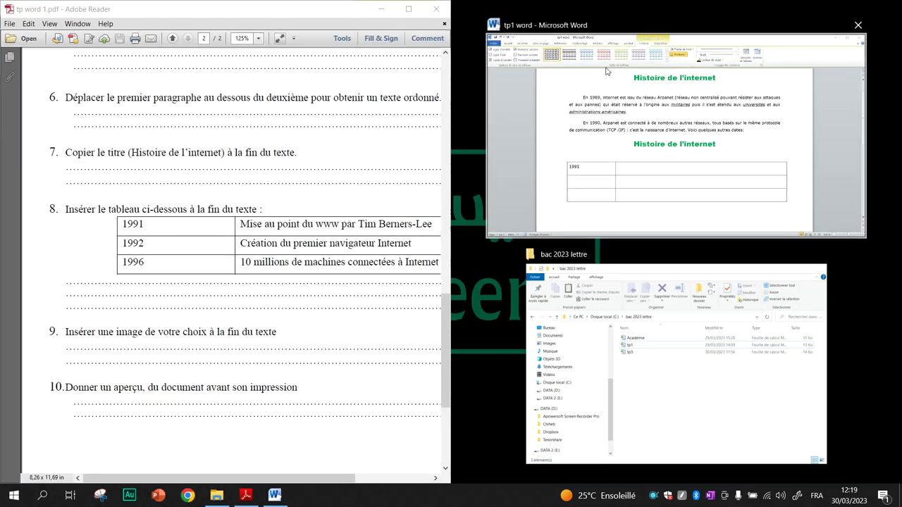
left_click(607, 71)
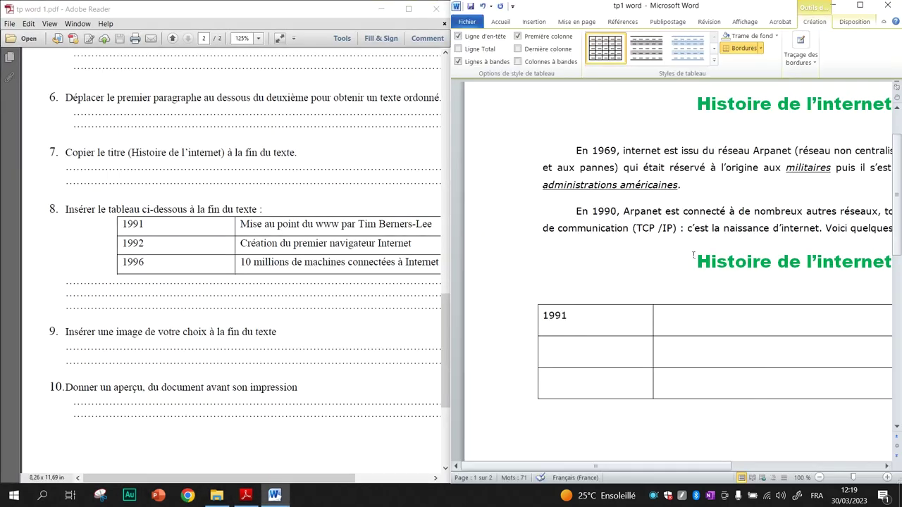
type("Mise ")
type("au point du")
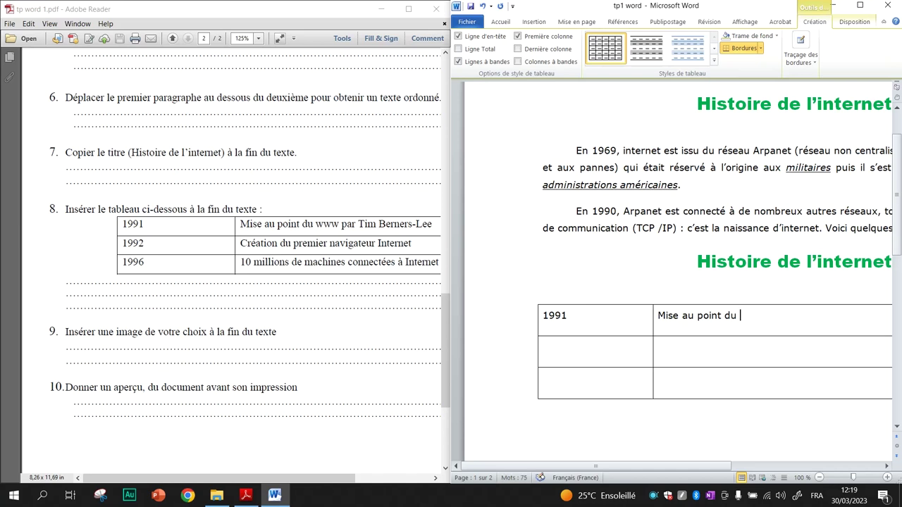
type("www par Ti")
type("m Berners")
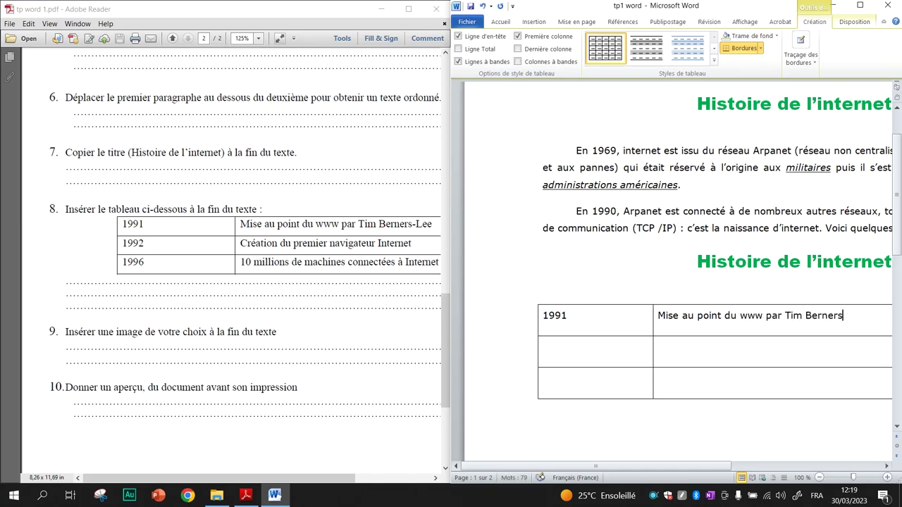
type("-Lee")
type("1")
type("Cr")
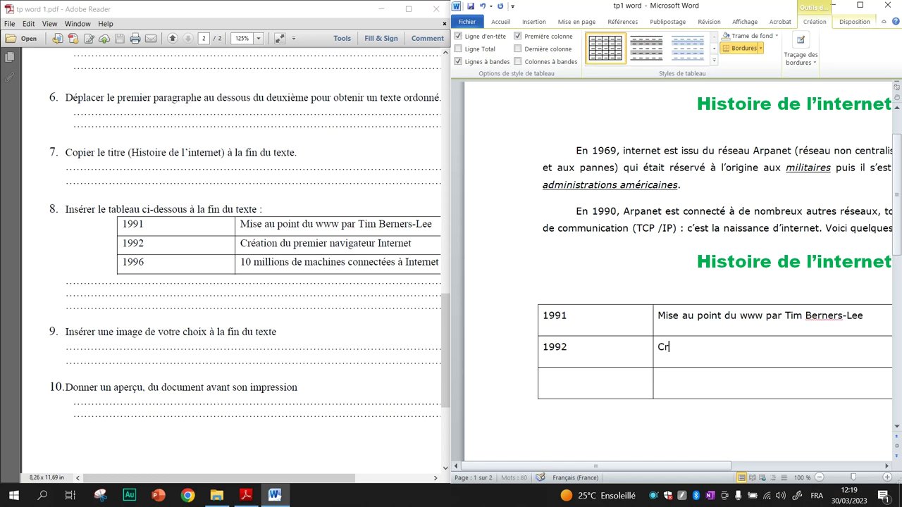
type("éaio")
type("tion du")
type(" premier nav")
type("iga")
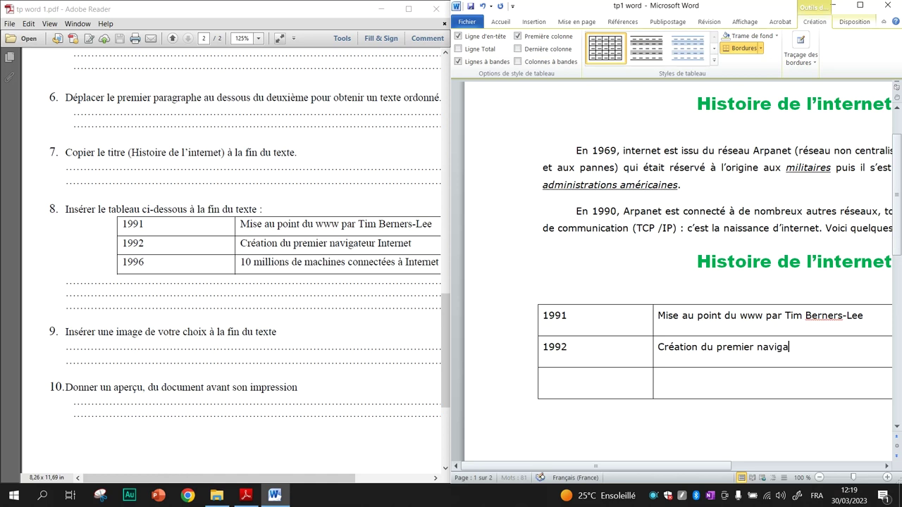
type("teur Interne")
type("t")
key("Tab")
- Enter the 1996 row about machines connected à Internet, fixing the 'connectées' typo
type("1996")
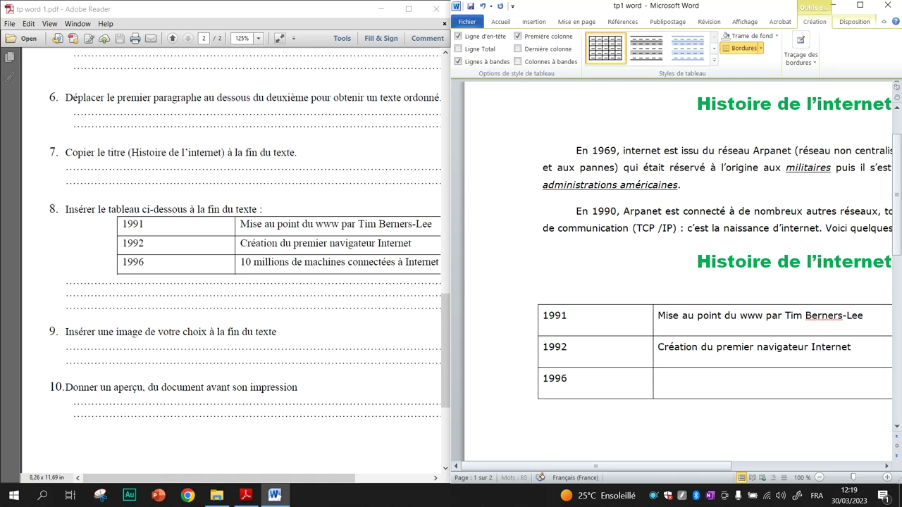
type("10 millio")
type("ns de machine")
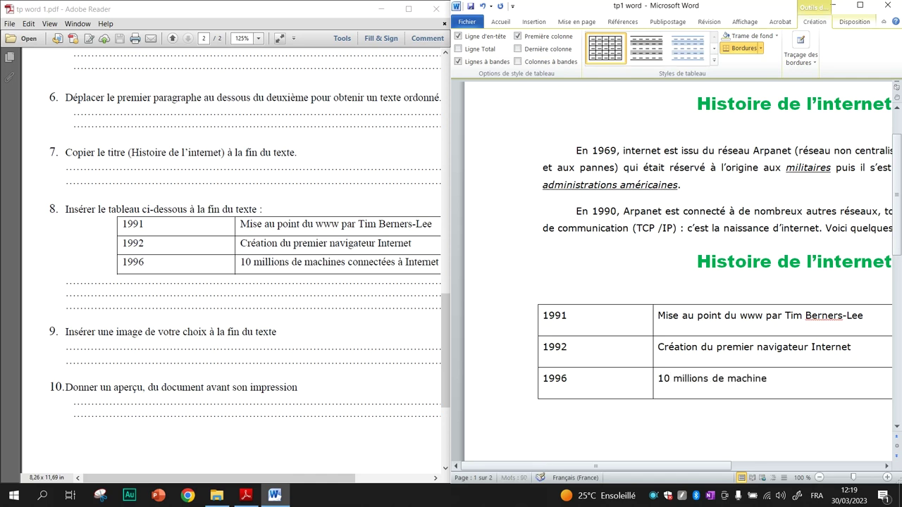
type("onnecré")
type("es")
left_click(813, 378)
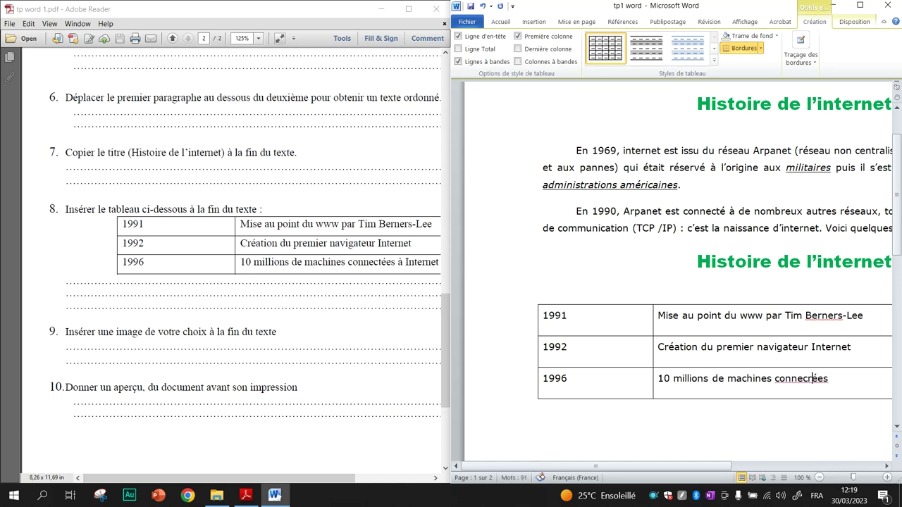
key("BackSpace")
type("t")
scroll(676, 282, "right", 5)
type("à ")
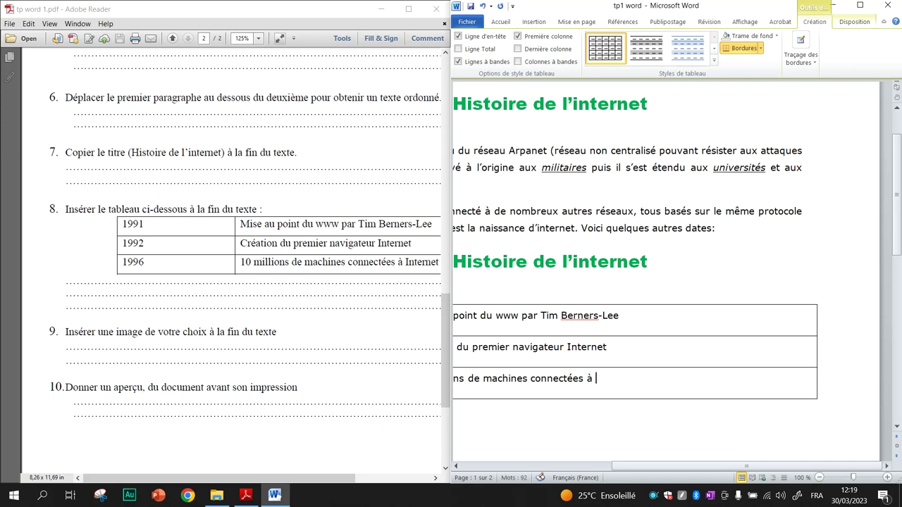
type("Internet")
left_click(861, 7)
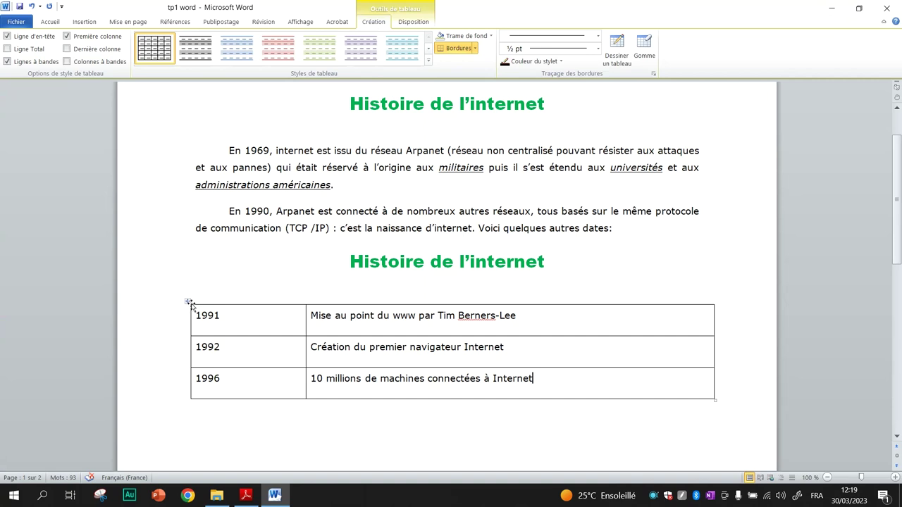
- Select the whole dates table and centre the text in every cell from the table layout options
left_click(187, 302)
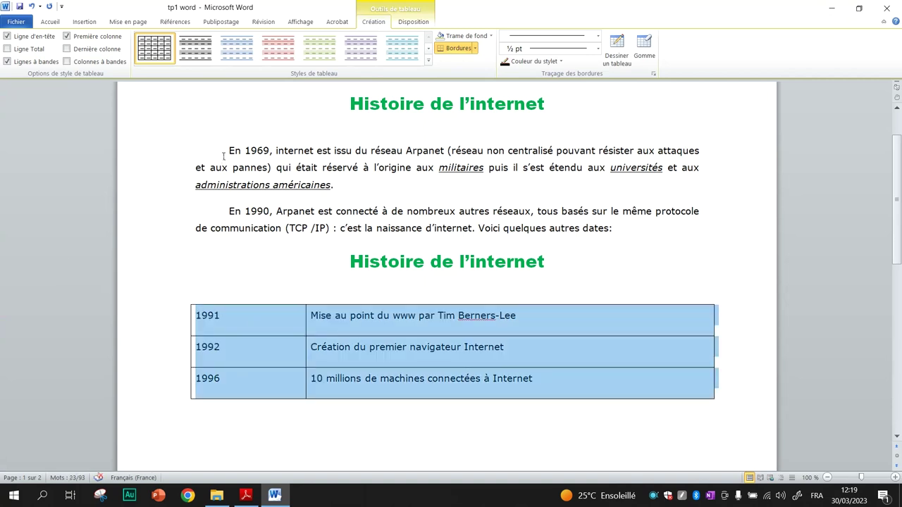
left_click(310, 283)
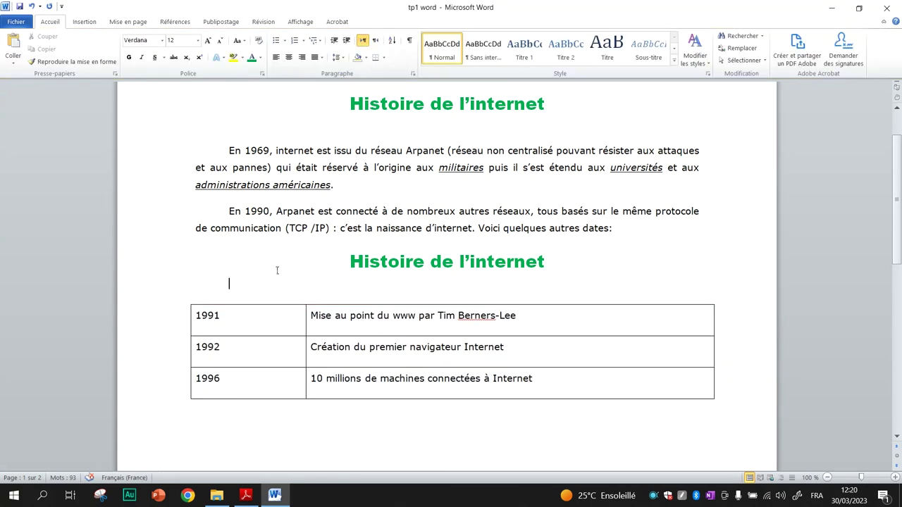
left_click(188, 307)
left_click(188, 303)
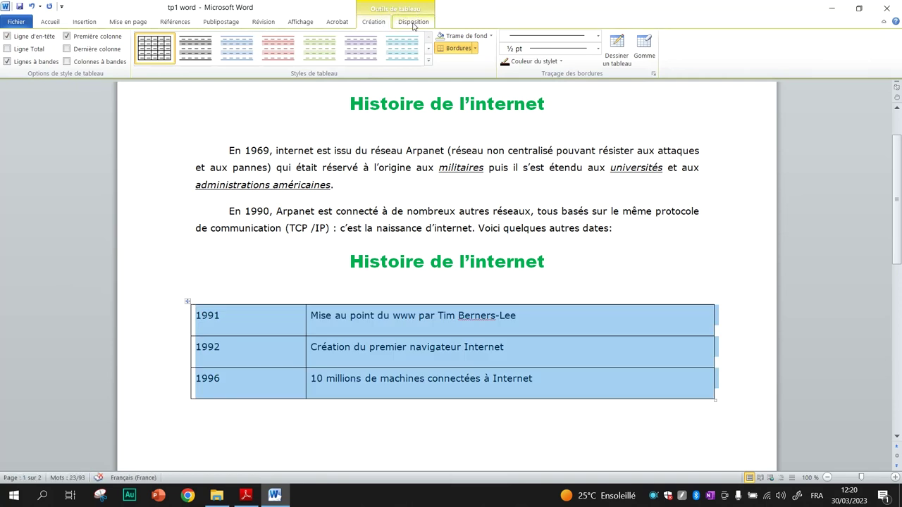
left_click(413, 22)
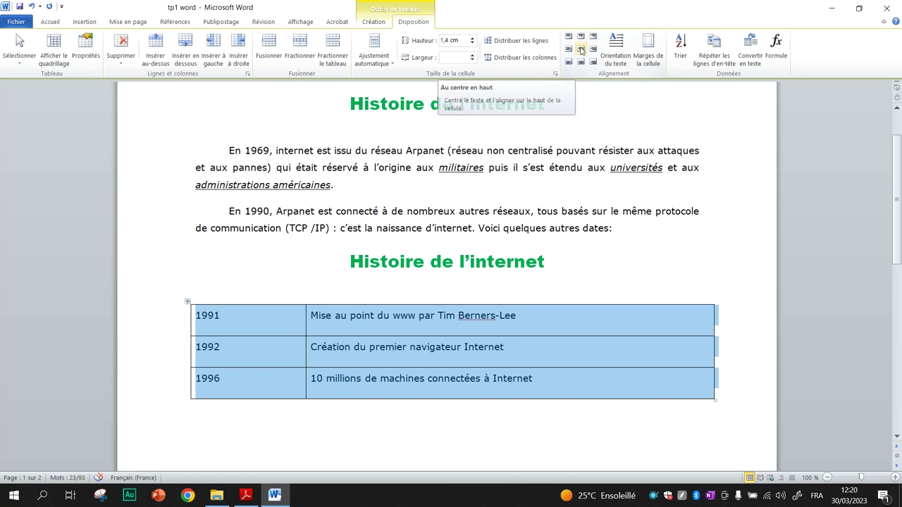
left_click(581, 51)
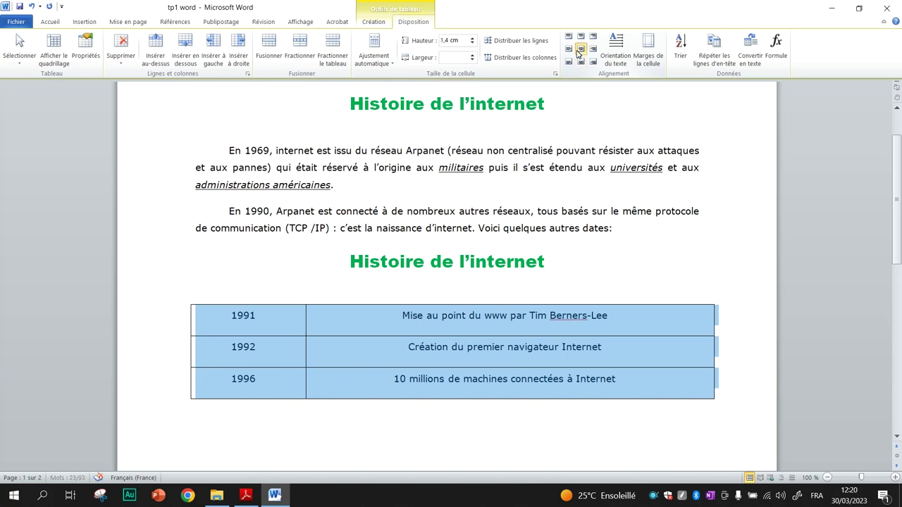
left_click(392, 323)
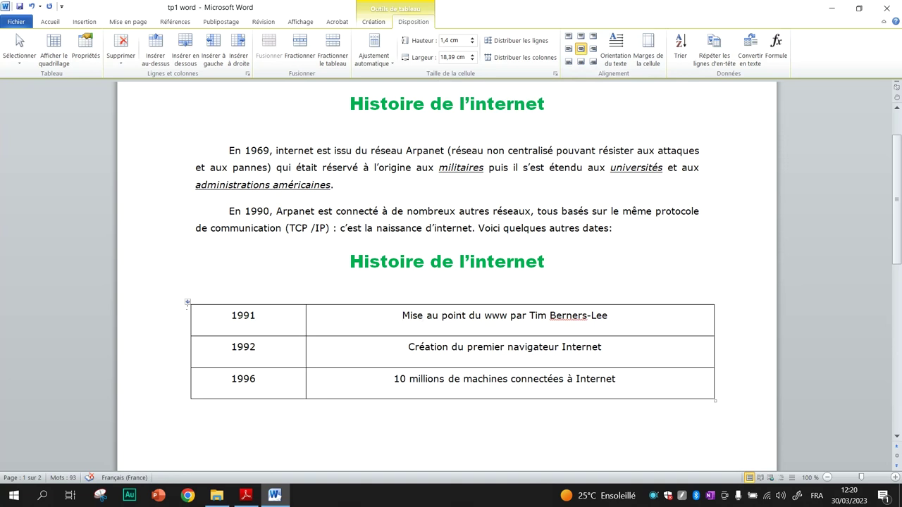
left_click(188, 303)
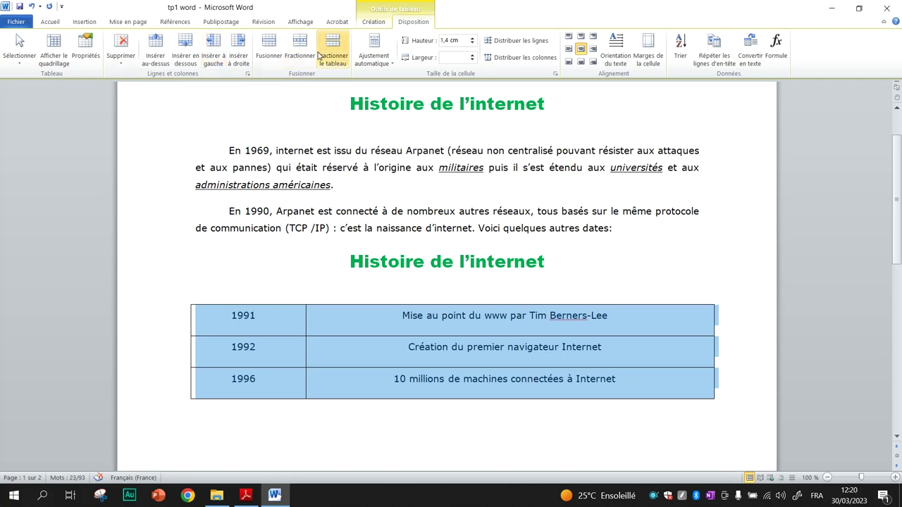
- Expand the Création tab's table style gallery and choose Nouveau style de tableau
left_click(370, 26)
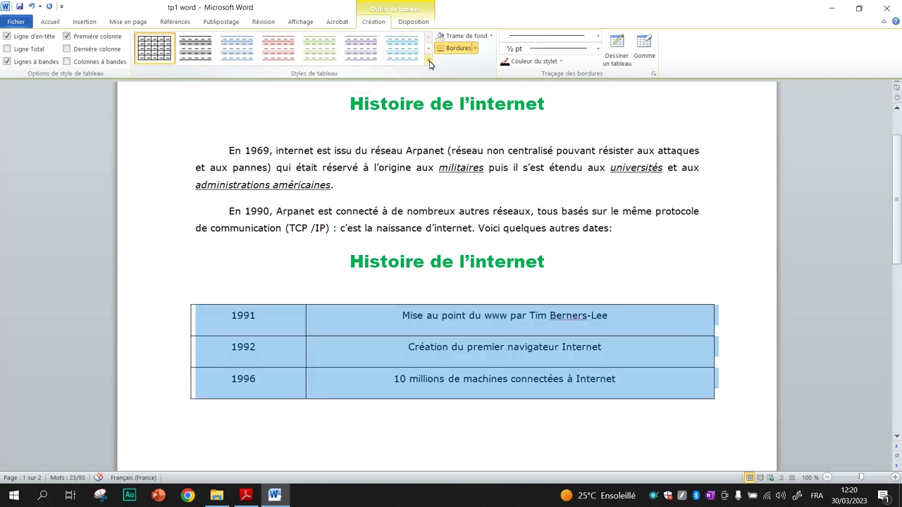
left_click(429, 62)
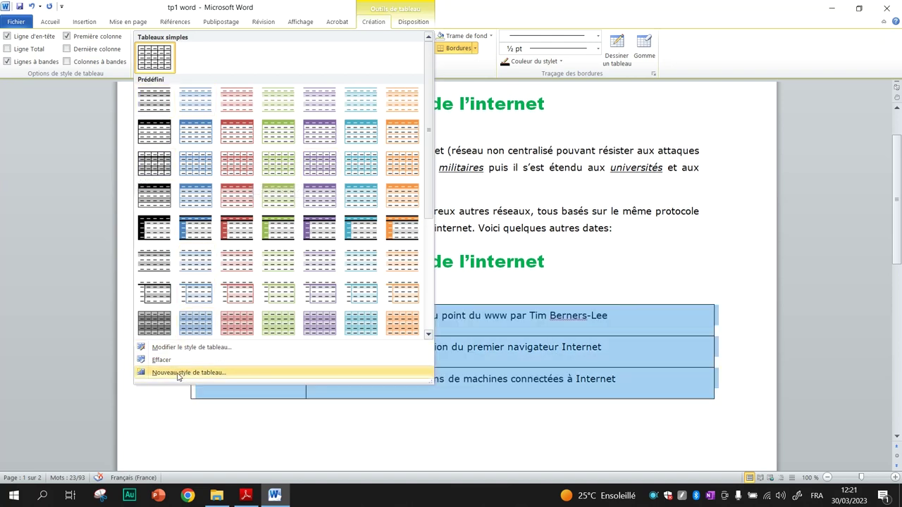
left_click(228, 375)
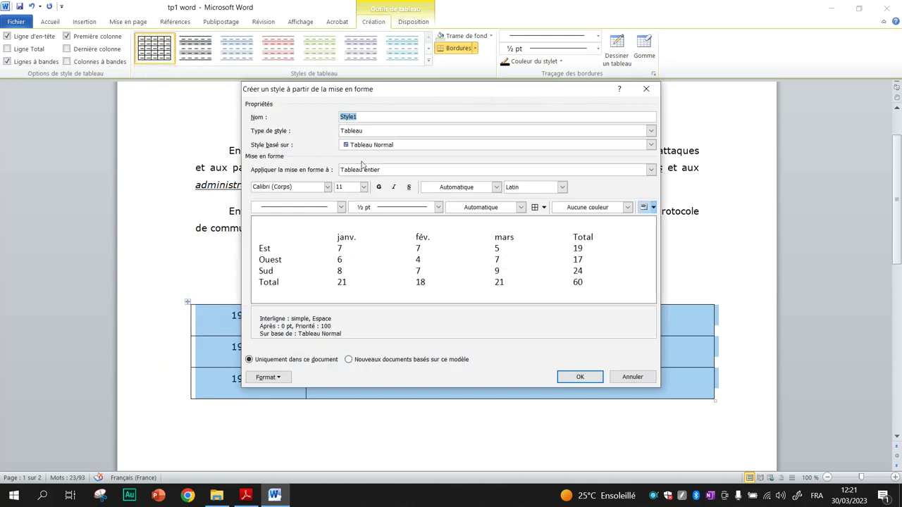
- Name the new style Mon Style, keeping its type as Tableau
left_click(371, 121)
key("shift+Left")
key("shift+Left")
type("e10")
key("BackSpace")
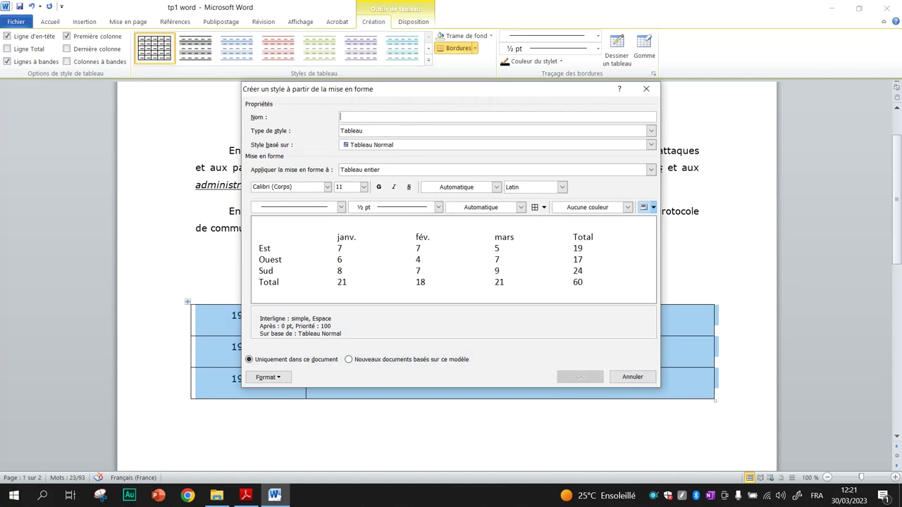
type("Mon Style")
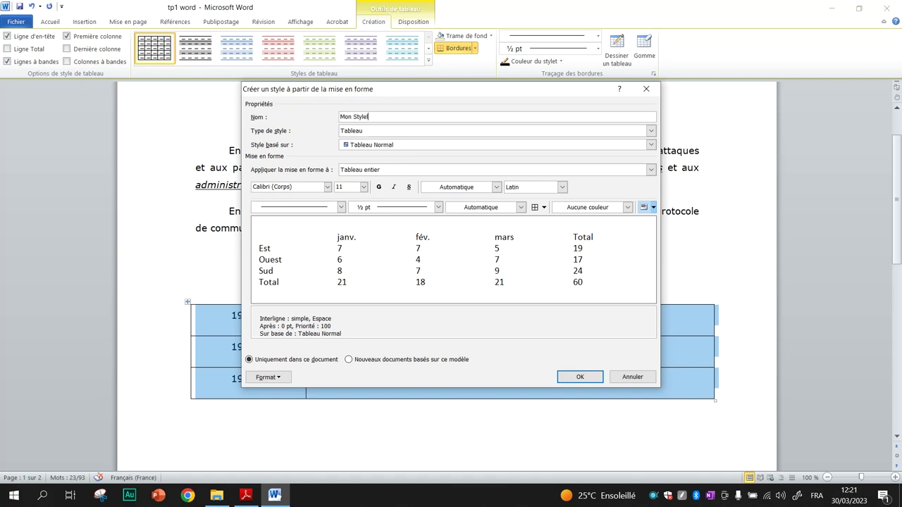
left_click(405, 131)
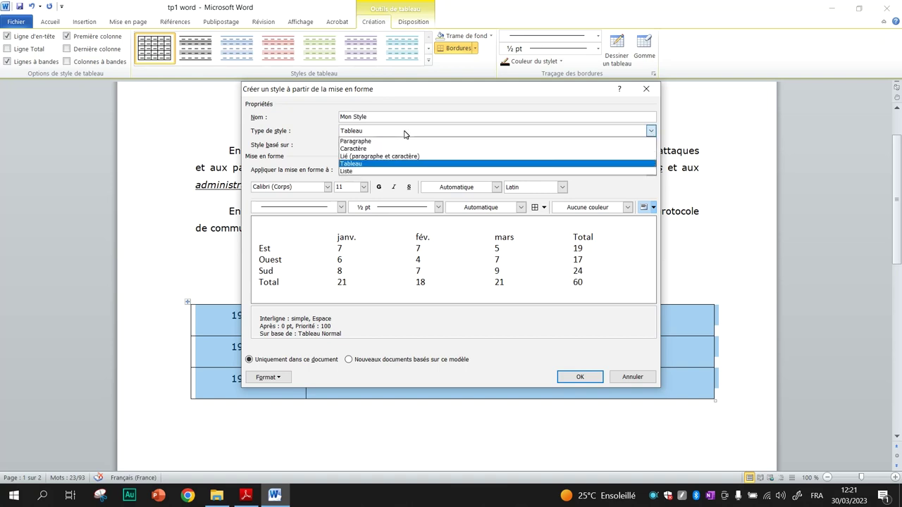
left_click(404, 134)
- Try several base styles, finally basing Mon Style on Tableau élégant
left_click(404, 145)
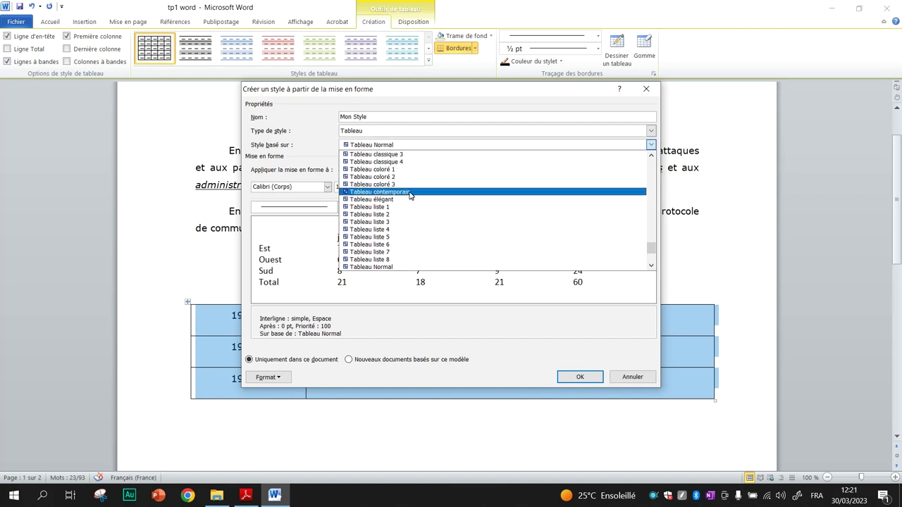
left_click(410, 191)
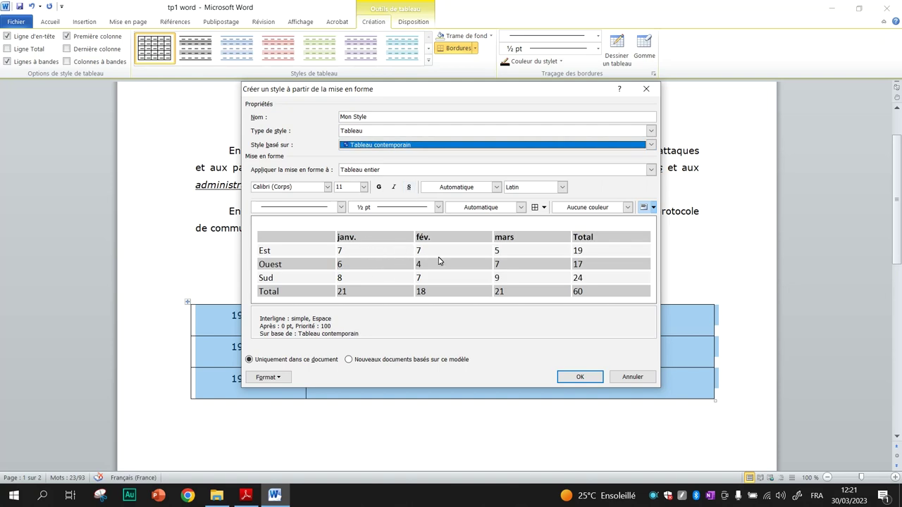
left_click(416, 148)
left_click(396, 167)
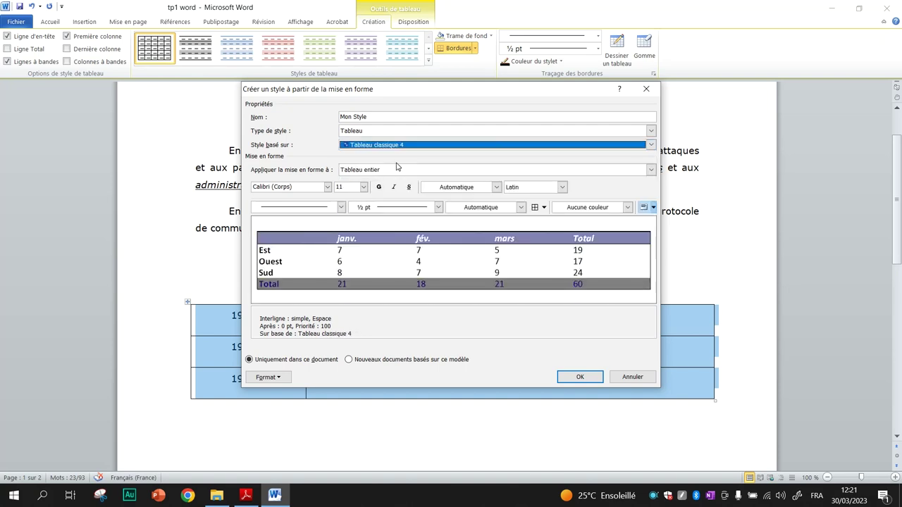
left_click(393, 146)
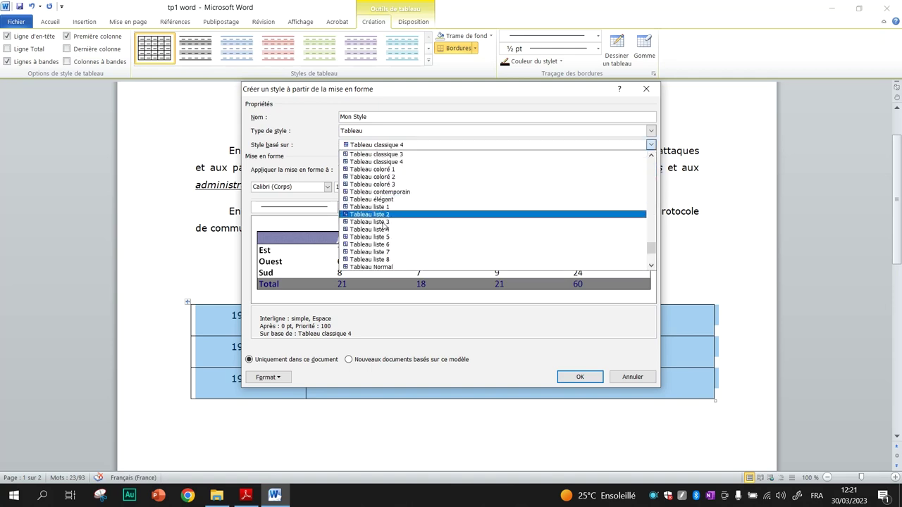
left_click(384, 229)
left_click(394, 148)
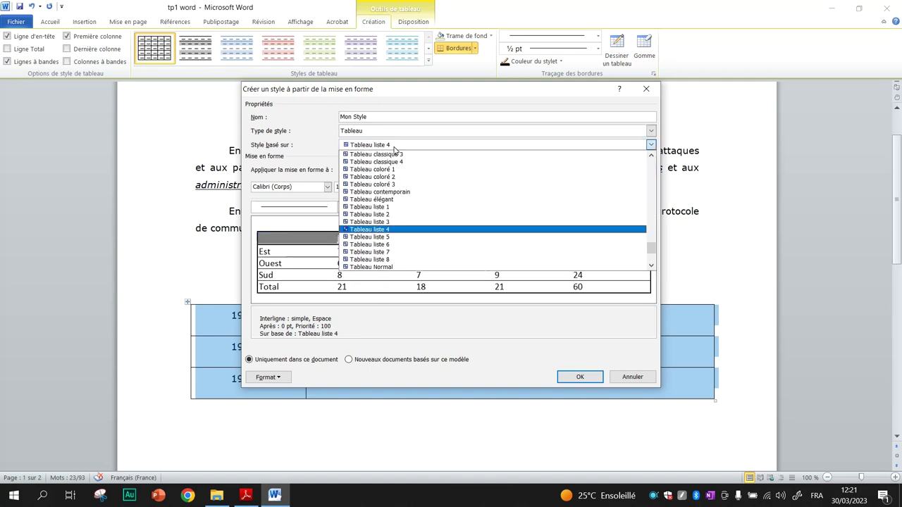
left_click(386, 153)
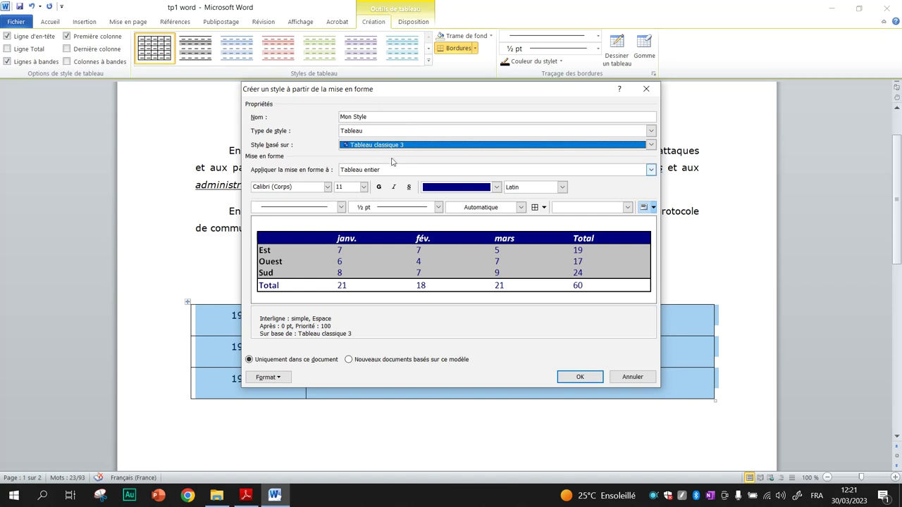
left_click(385, 146)
left_click(386, 158)
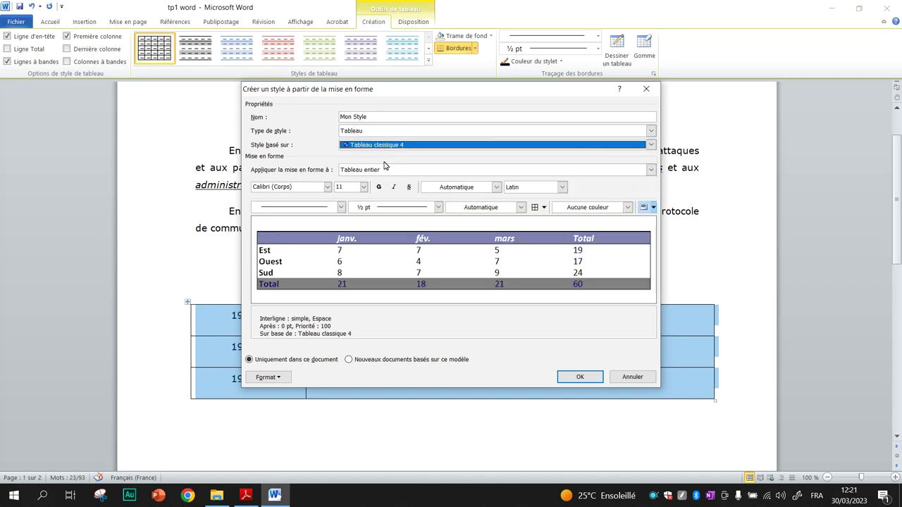
left_click(388, 146)
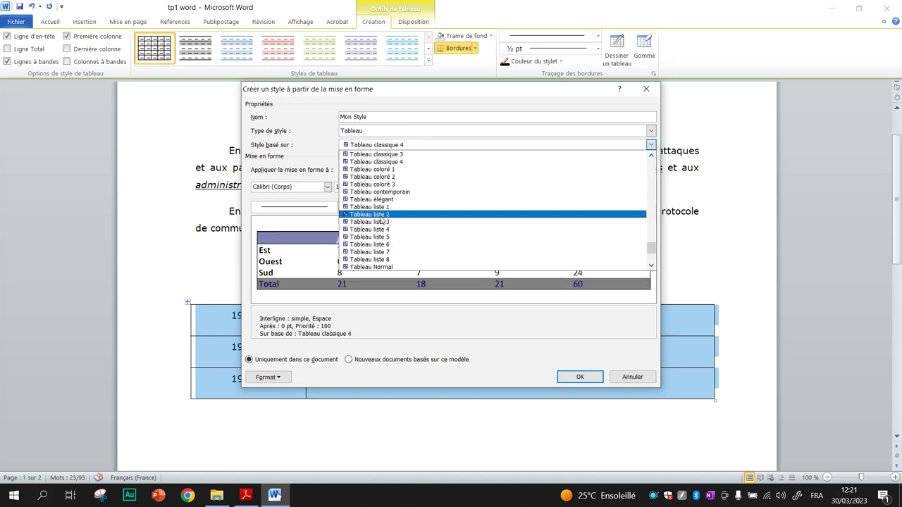
left_click(381, 227)
left_click(388, 148)
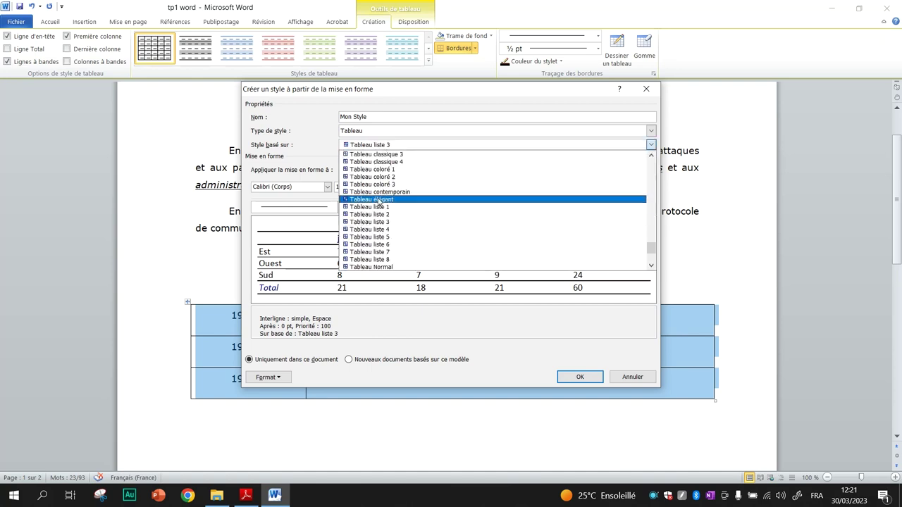
left_click(381, 208)
left_click(387, 146)
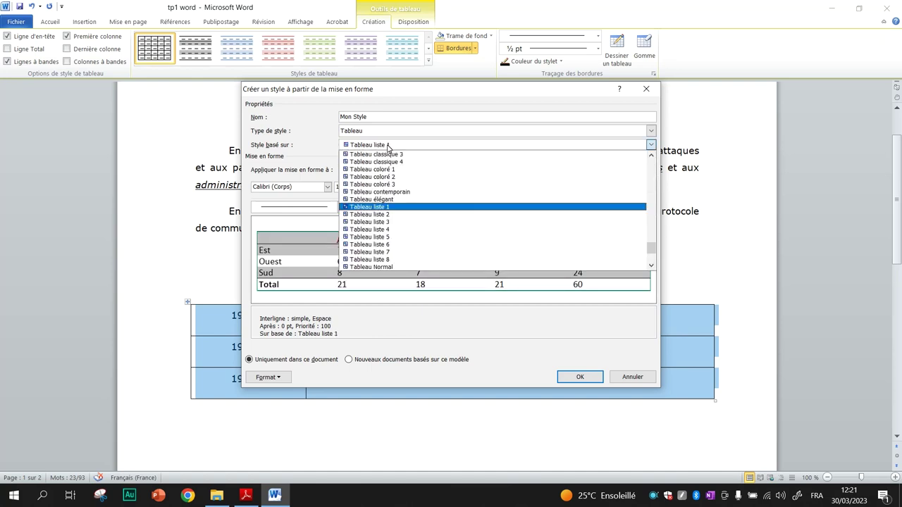
left_click(384, 268)
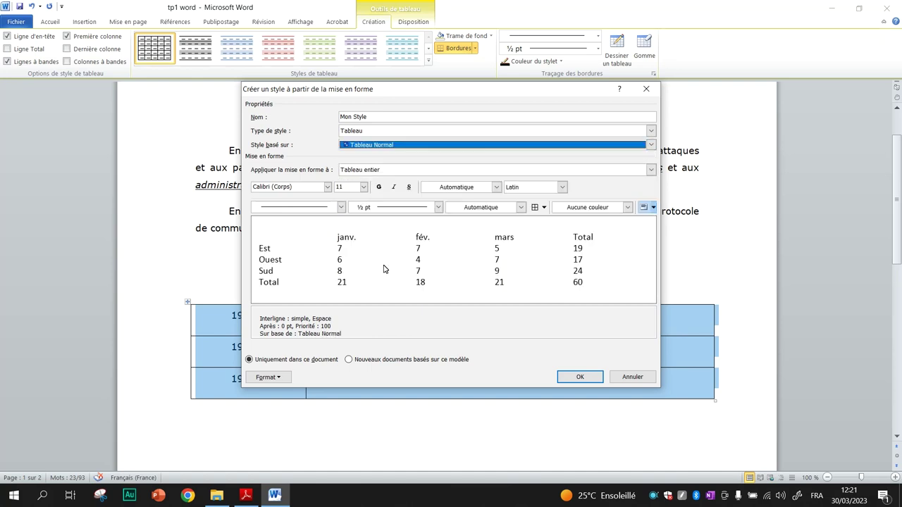
left_click(397, 148)
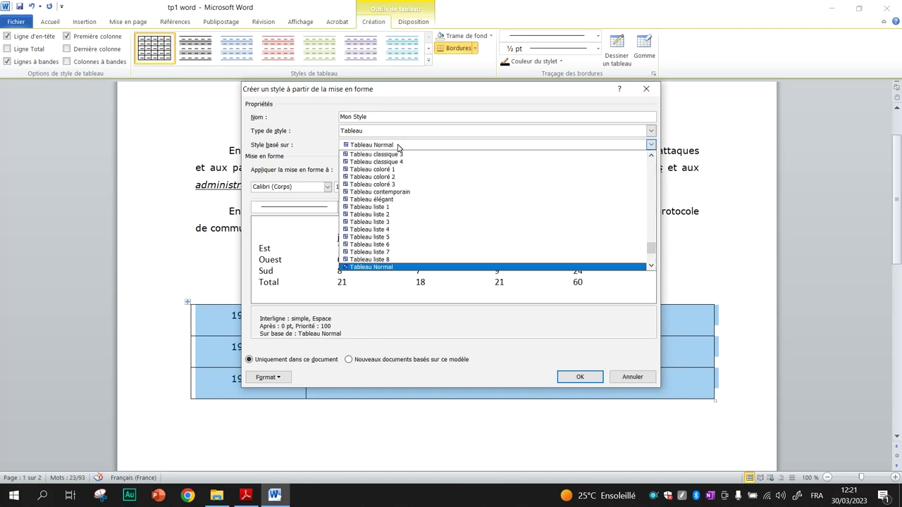
left_click(393, 202)
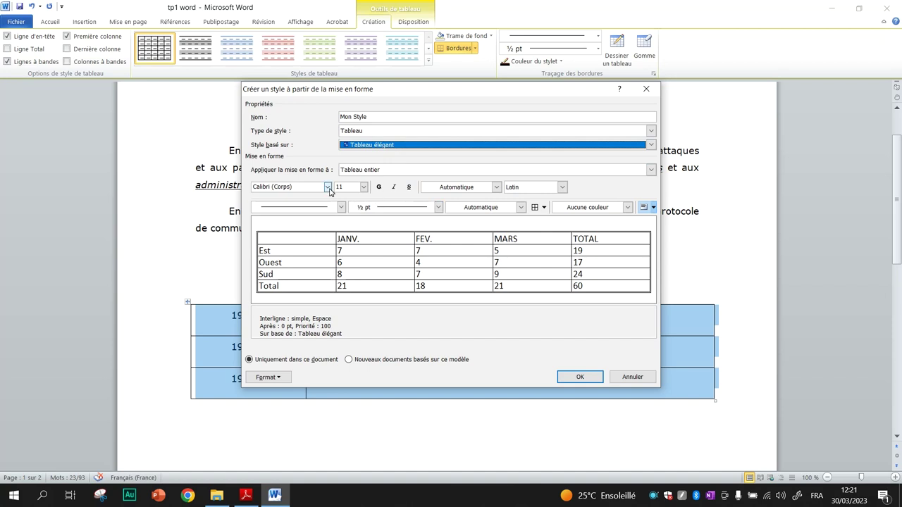
- Set the text to 12 pt, colour Automatique, applied to the whole table
left_click(364, 186)
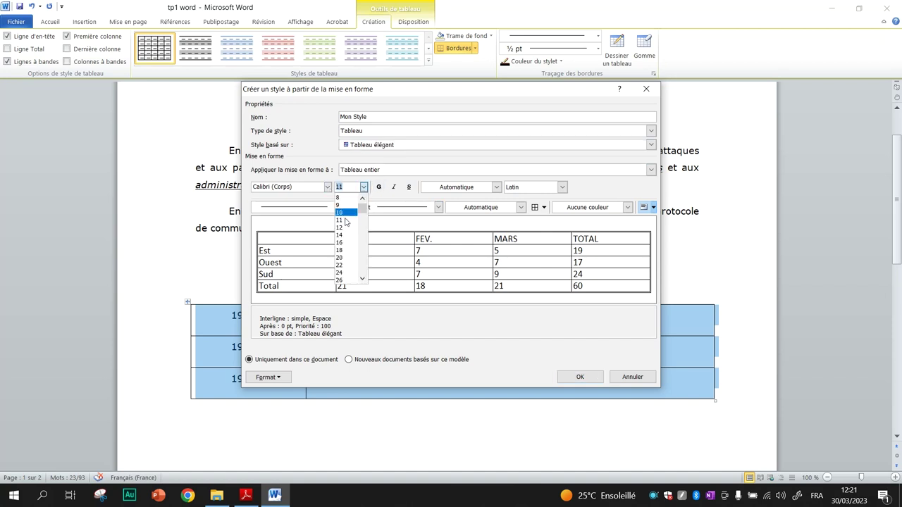
left_click(340, 228)
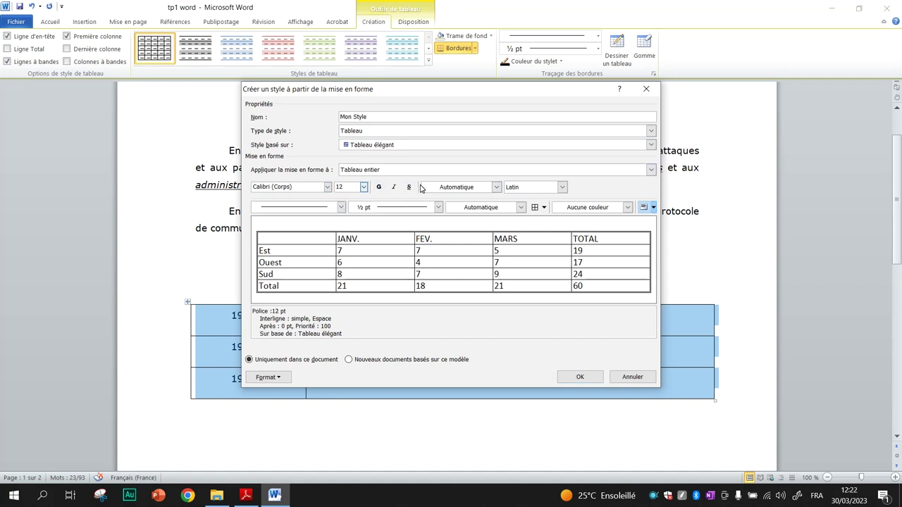
left_click(487, 190)
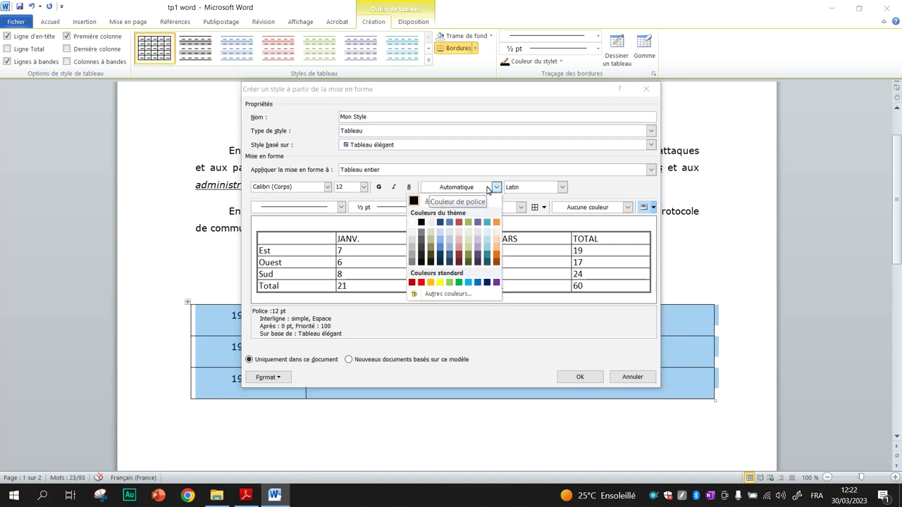
left_click(487, 189)
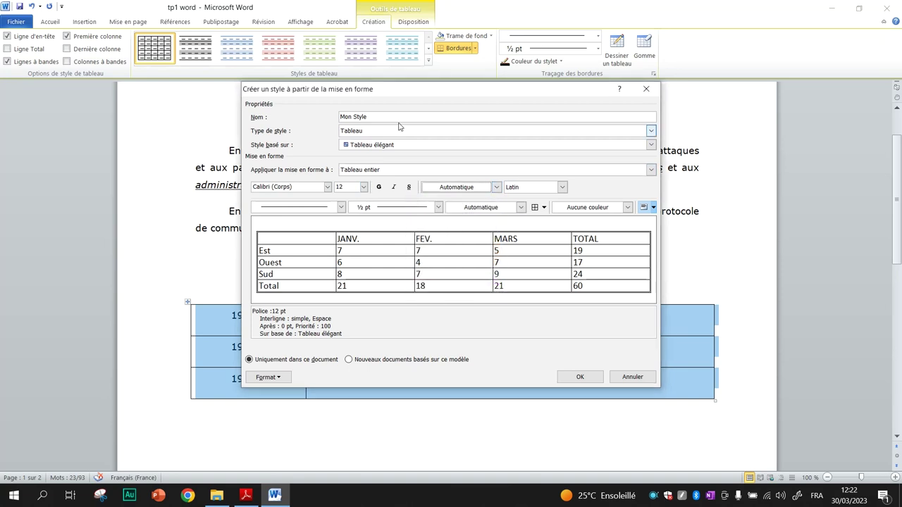
left_click(406, 173)
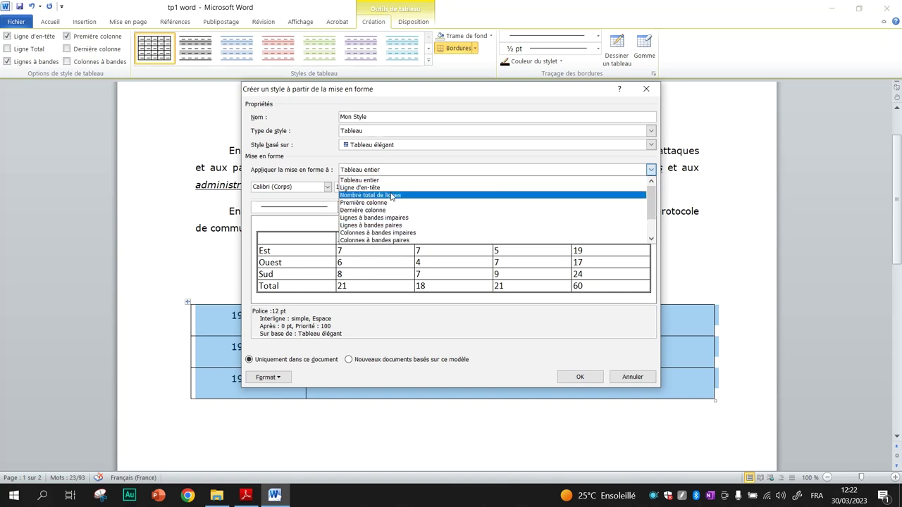
left_click(393, 181)
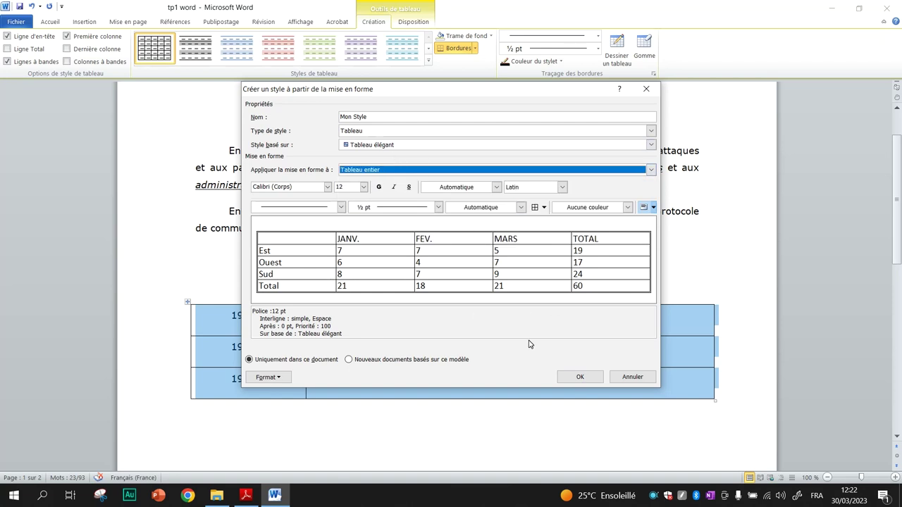
- Save Mon Style and apply it to the dates table
left_click(580, 376)
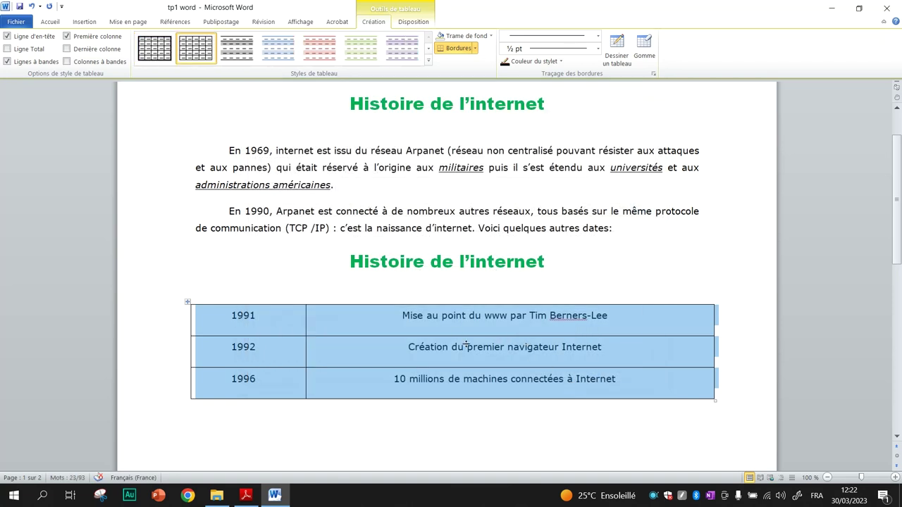
left_click(429, 62)
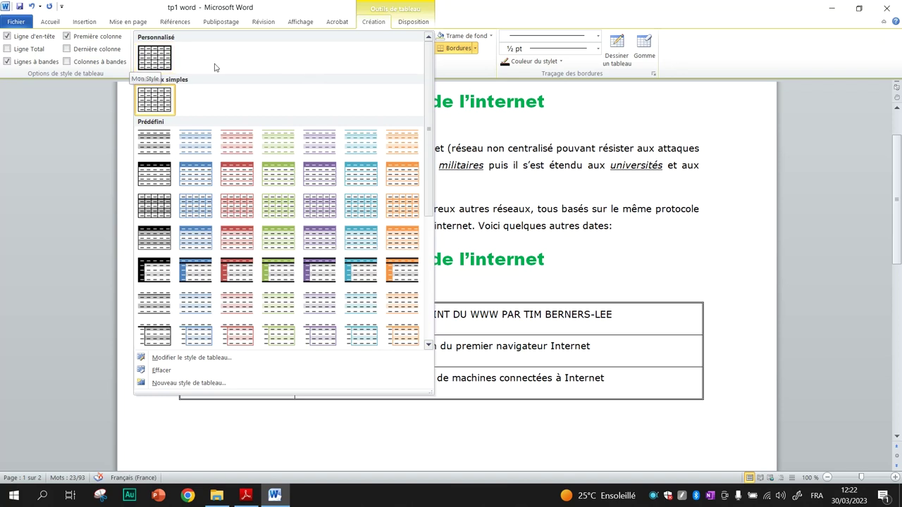
left_click(161, 59)
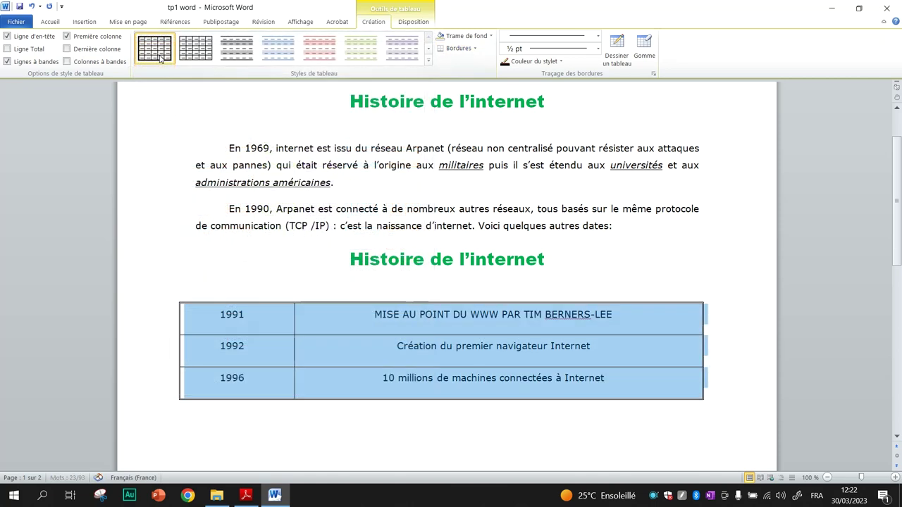
left_click(428, 280)
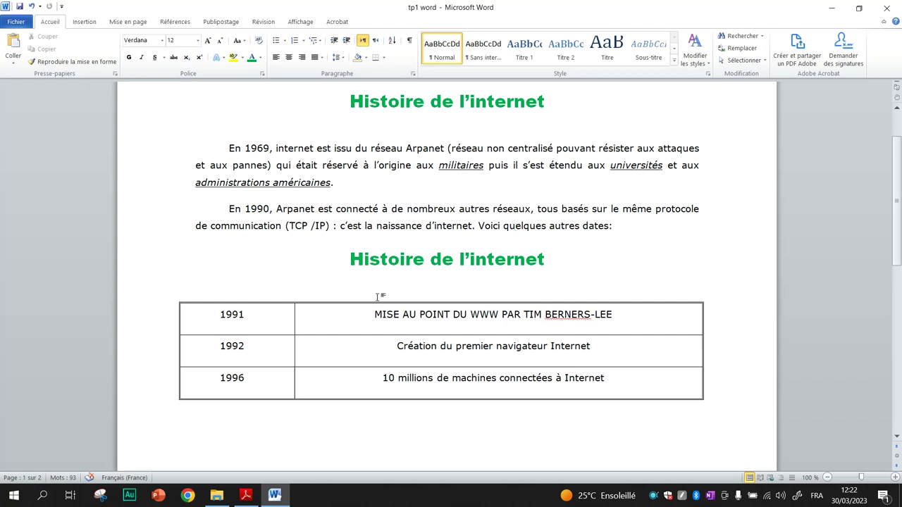
- Reselect the whole dates table, check its layout options, then deselect it
left_click(256, 321)
left_click(178, 301)
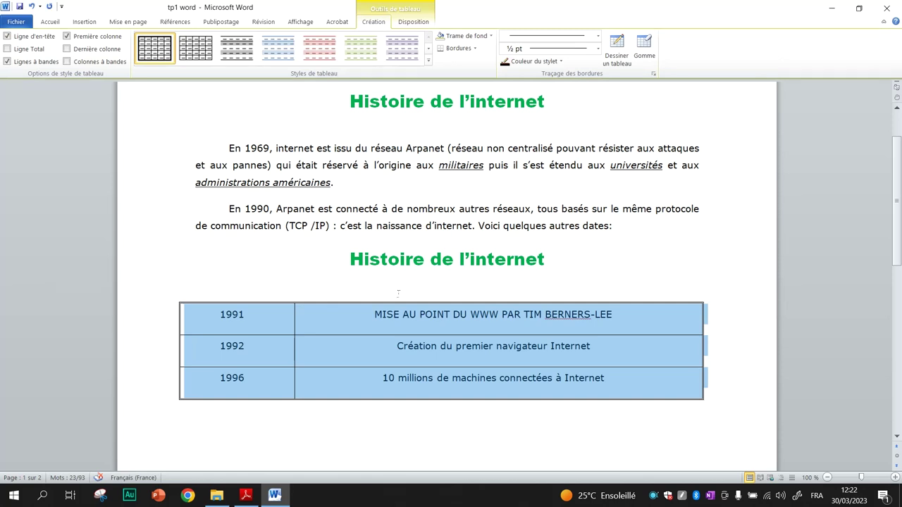
left_click(414, 25)
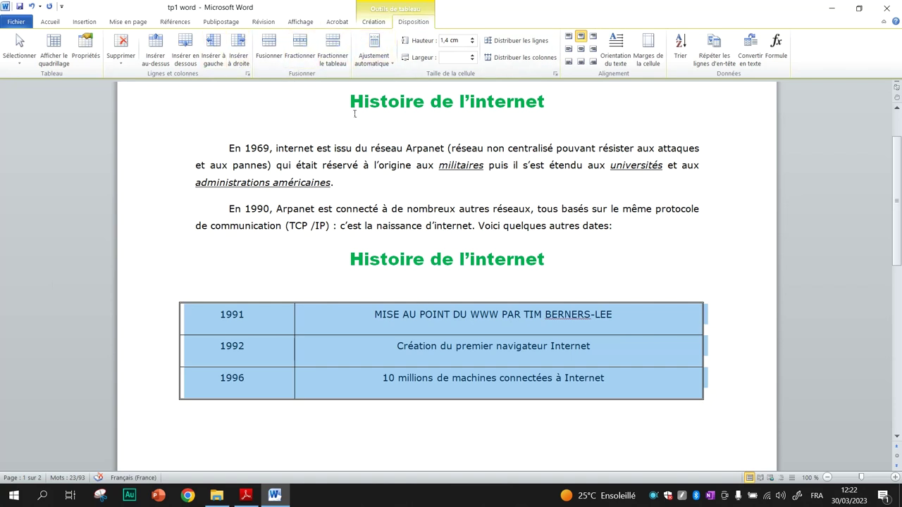
left_click(431, 314)
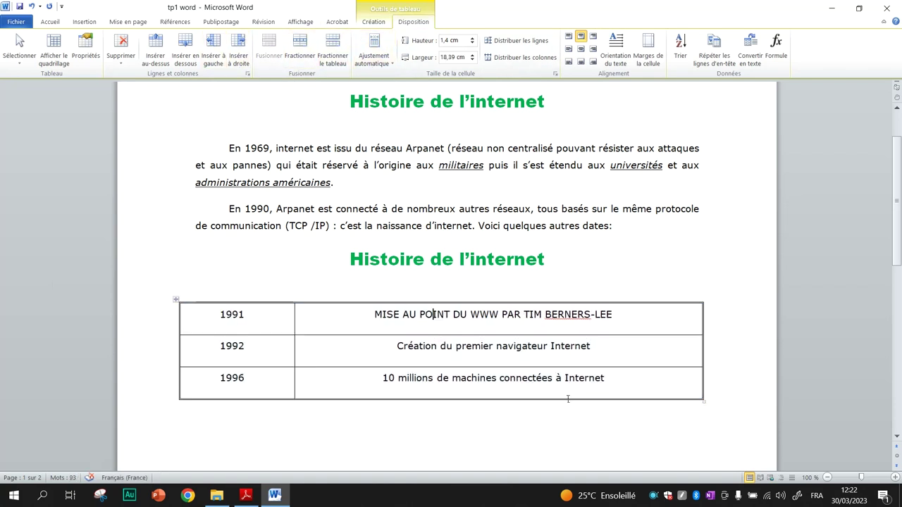
left_click(611, 379)
key("Tab")
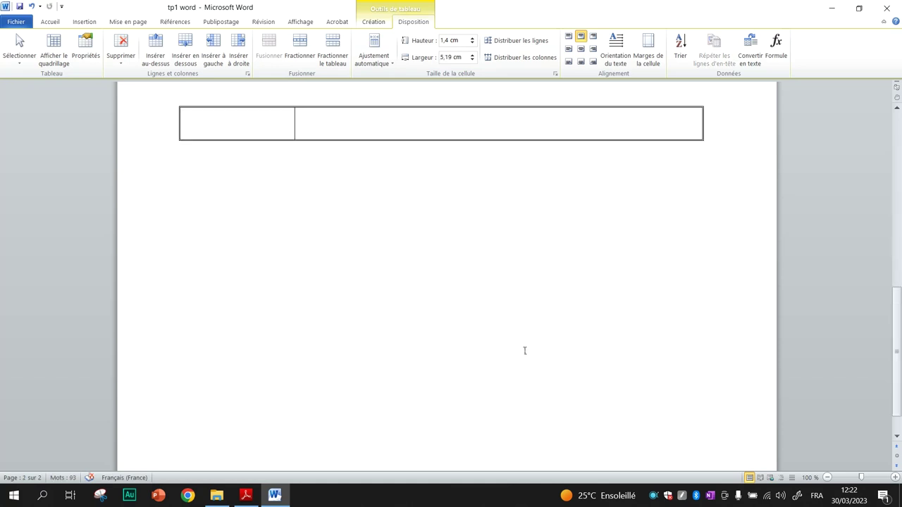
scroll(524, 350, "down", 1)
scroll(524, 350, "up", 5)
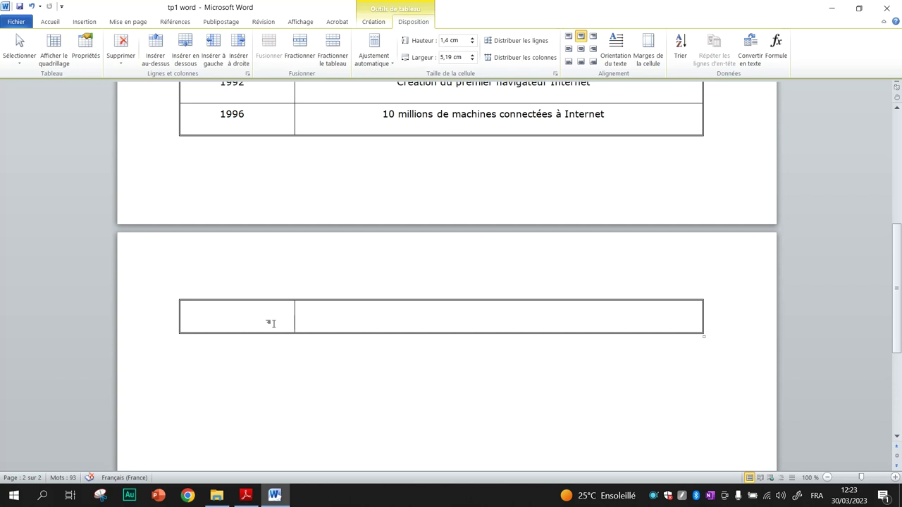
scroll(354, 322, "down", 2)
scroll(354, 317, "up", 3)
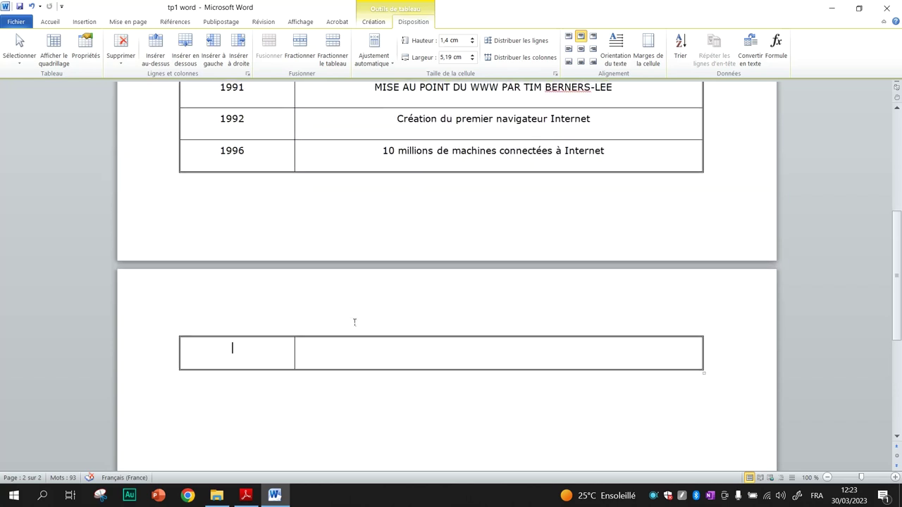
scroll(360, 141, "up", 1)
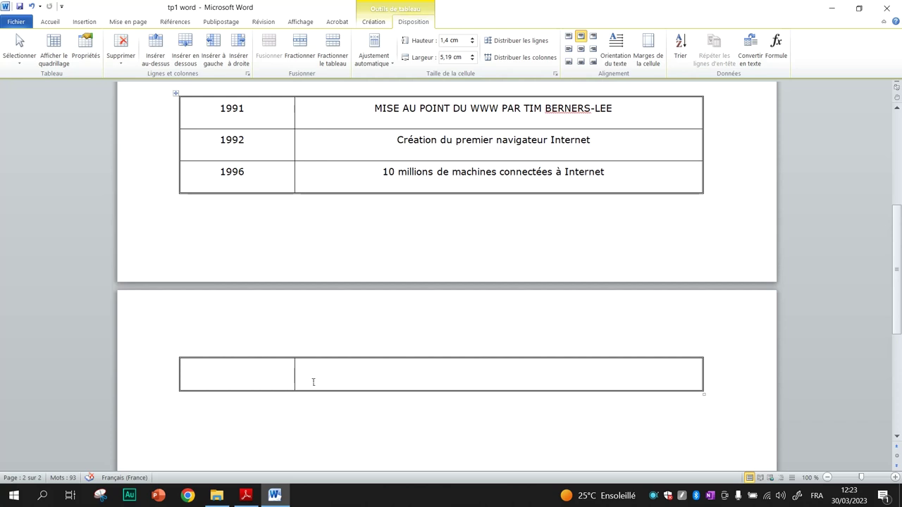
left_click_drag(282, 379, 384, 371)
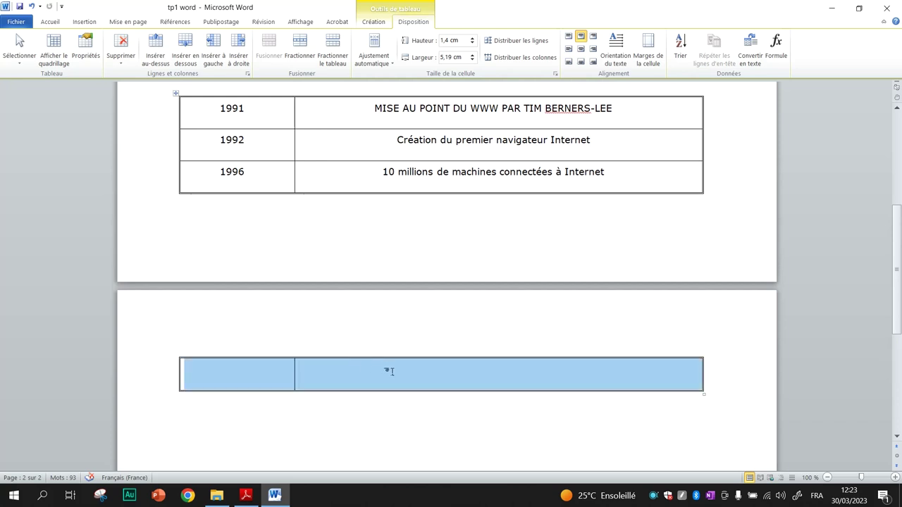
left_click_drag(271, 384, 366, 390)
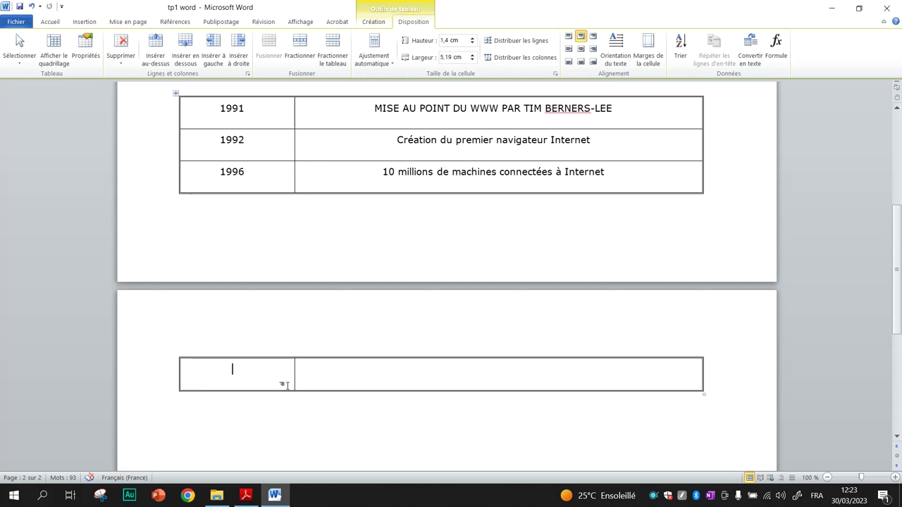
left_click_drag(263, 381, 339, 378)
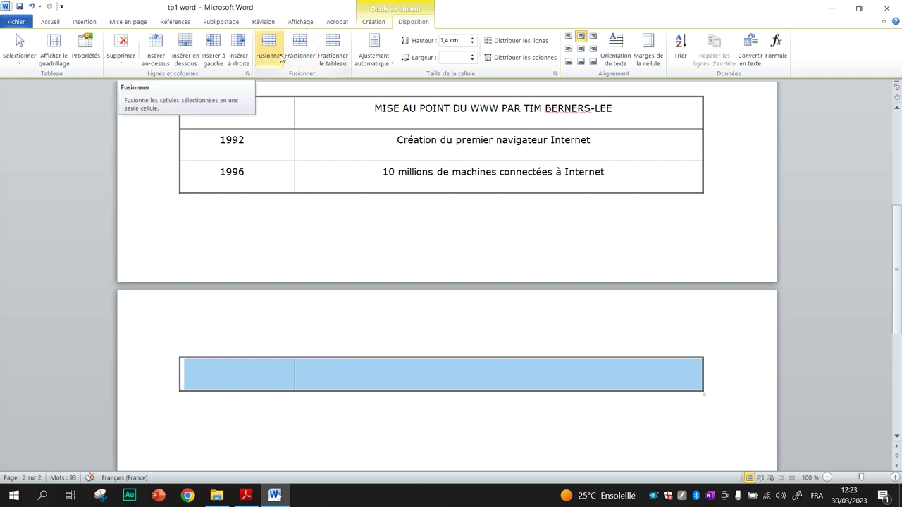
left_click(277, 56)
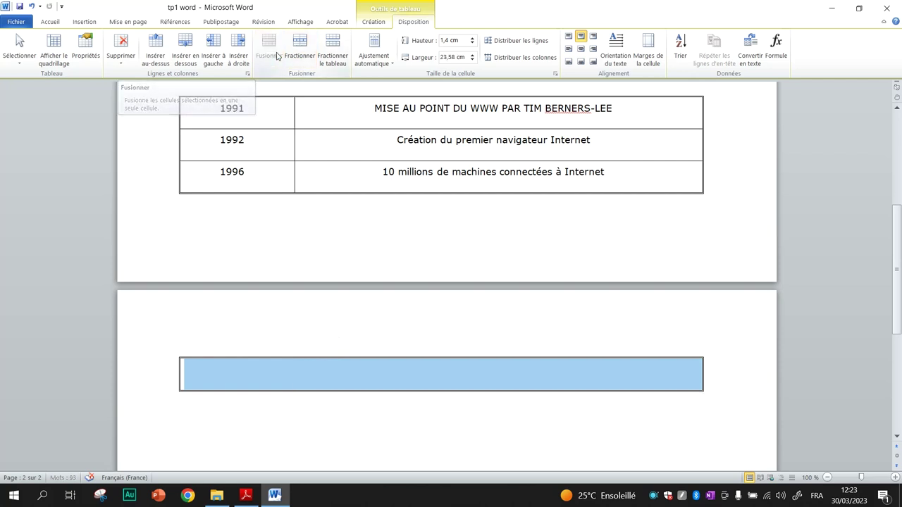
left_click(340, 387)
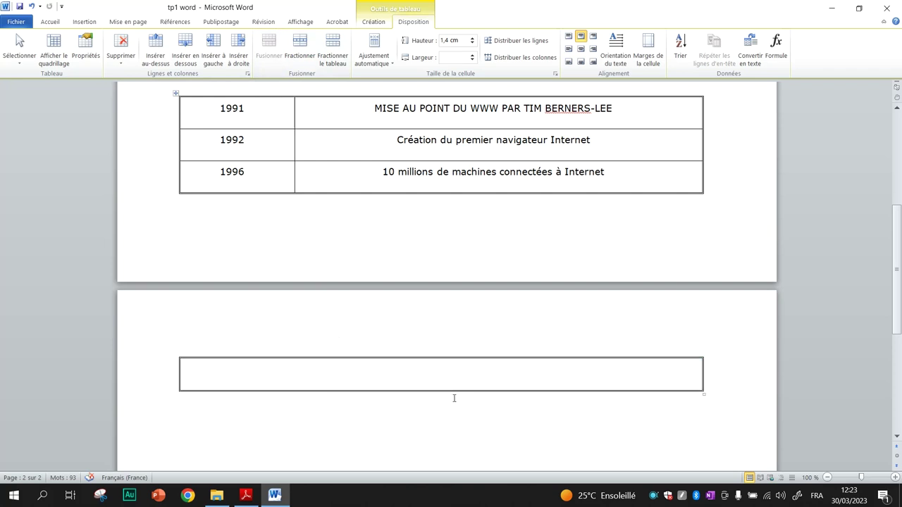
type("tggkuhjk")
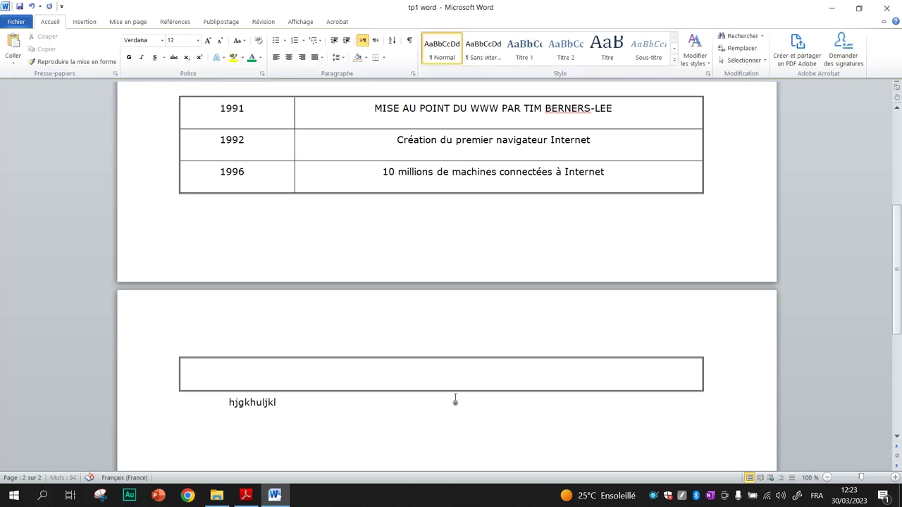
key("ctrl+z")
left_click(402, 376)
type("jhkjkl")
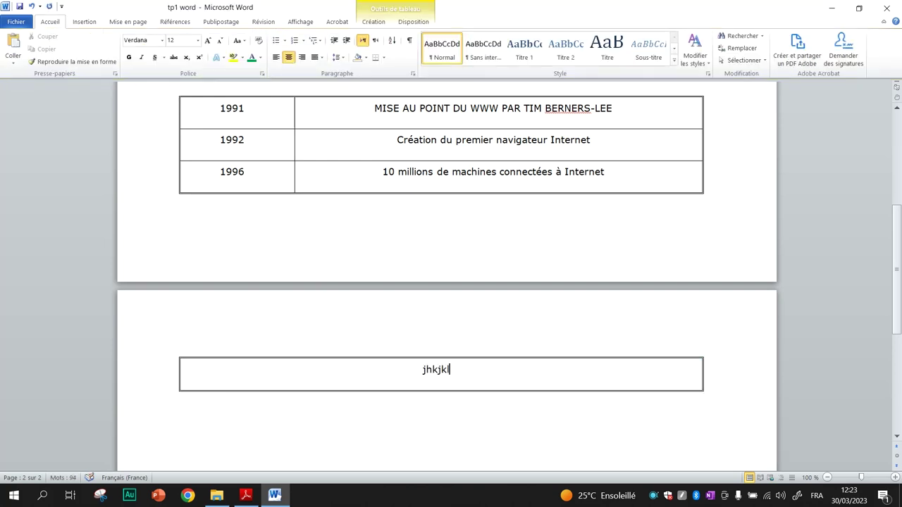
key("ctrl+z")
key("ctrl+z")
key("ctrl+z")
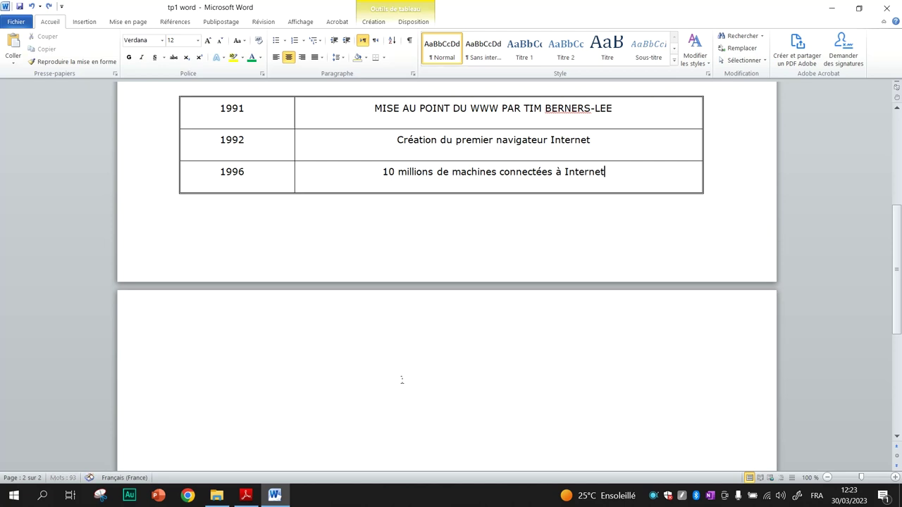
scroll(402, 380, "down", 3)
scroll(402, 379, "up", 10)
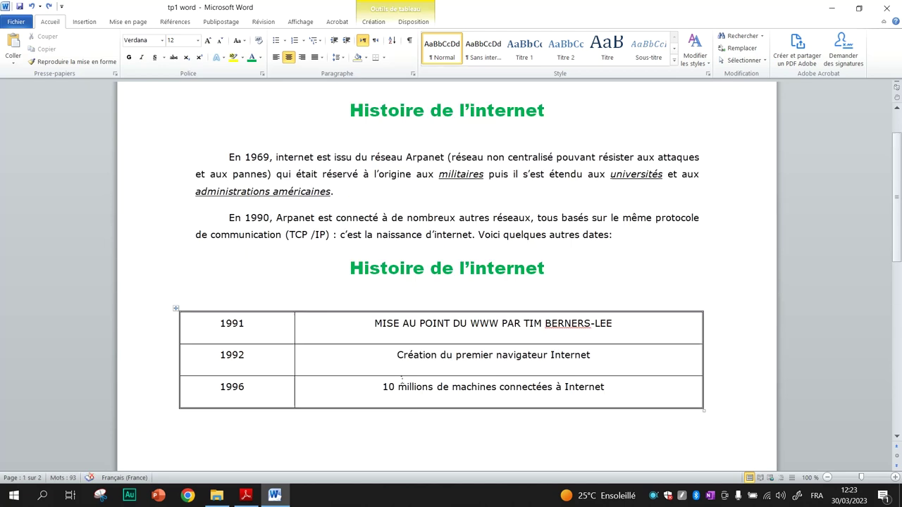
scroll(401, 380, "up", 2)
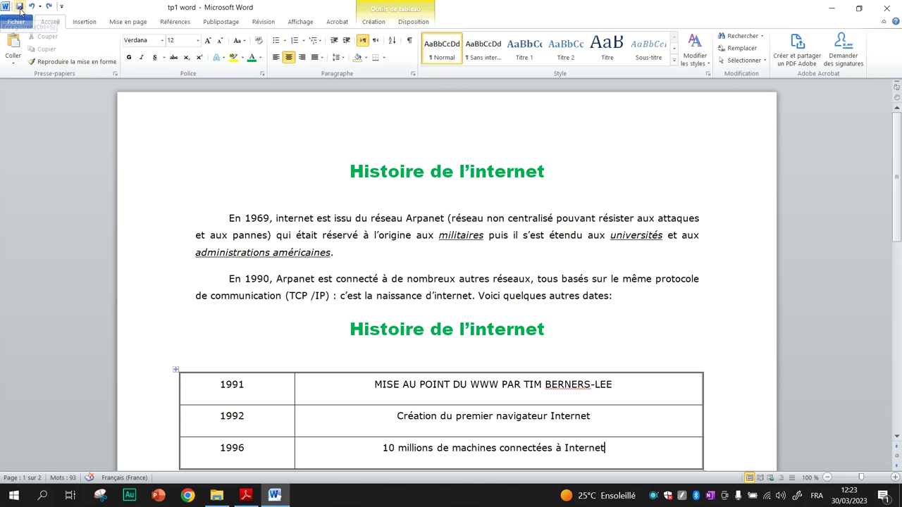
left_click(246, 495)
scroll(229, 343, "up", 1)
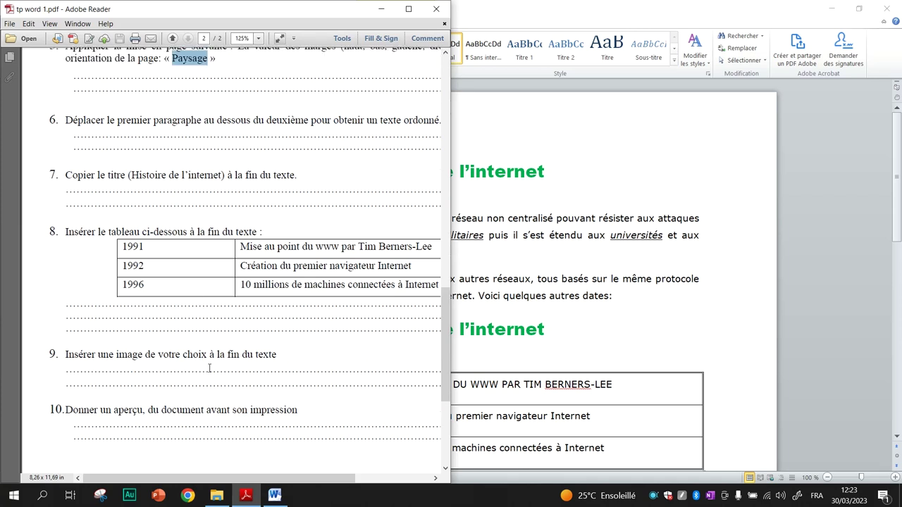
key("alt+Tab")
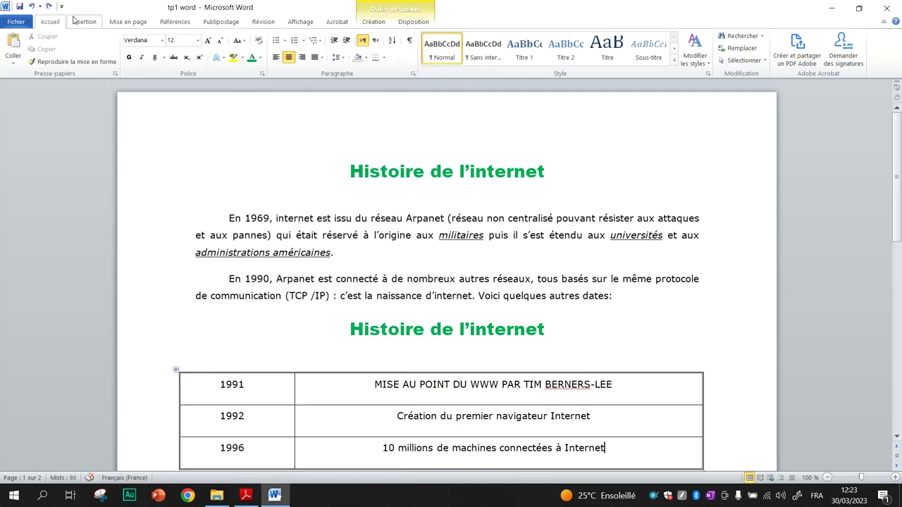
- Insert the thermodynamique picture into the document
left_click(84, 21)
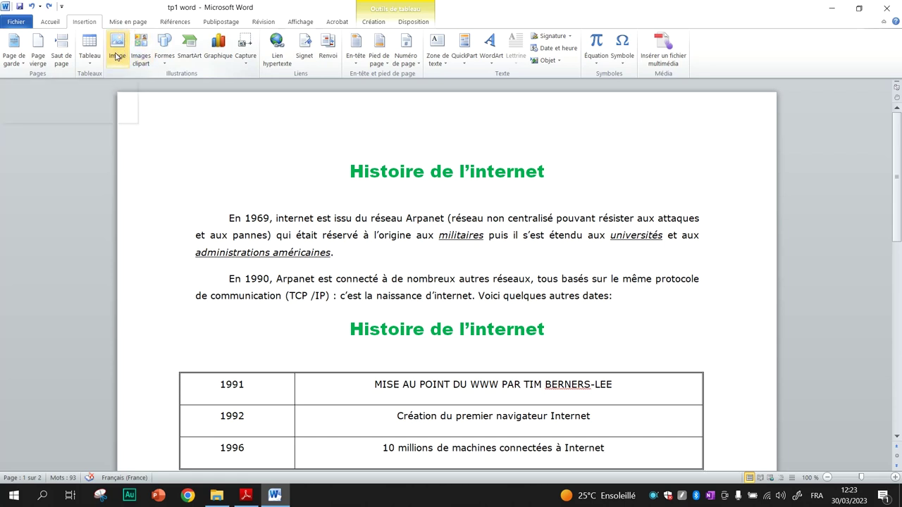
left_click(116, 56)
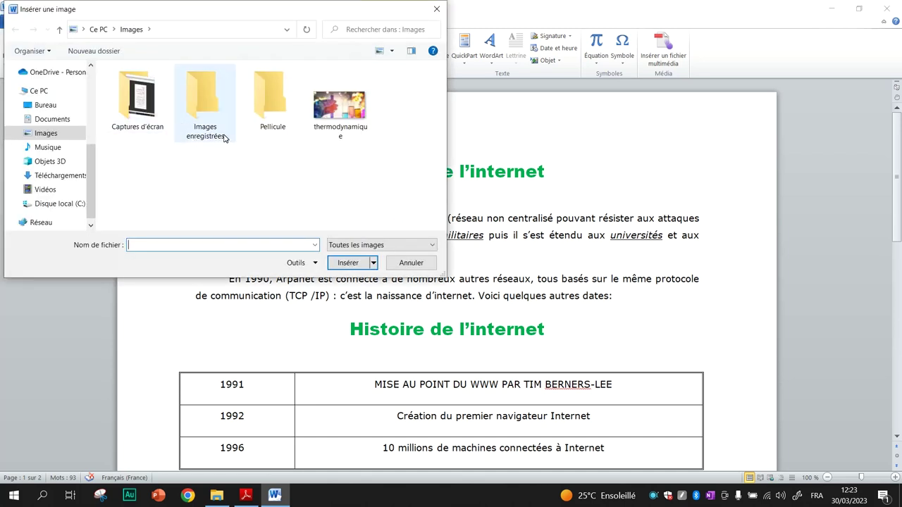
left_click(348, 131)
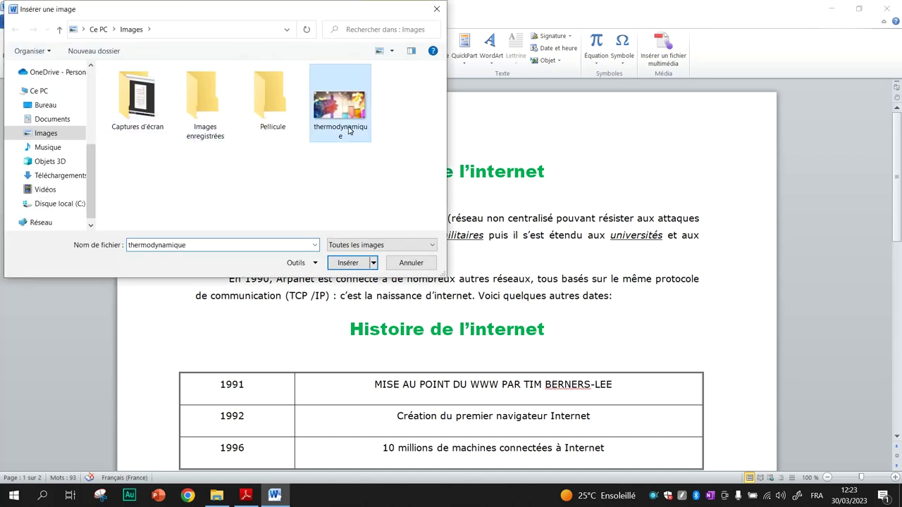
left_click(347, 262)
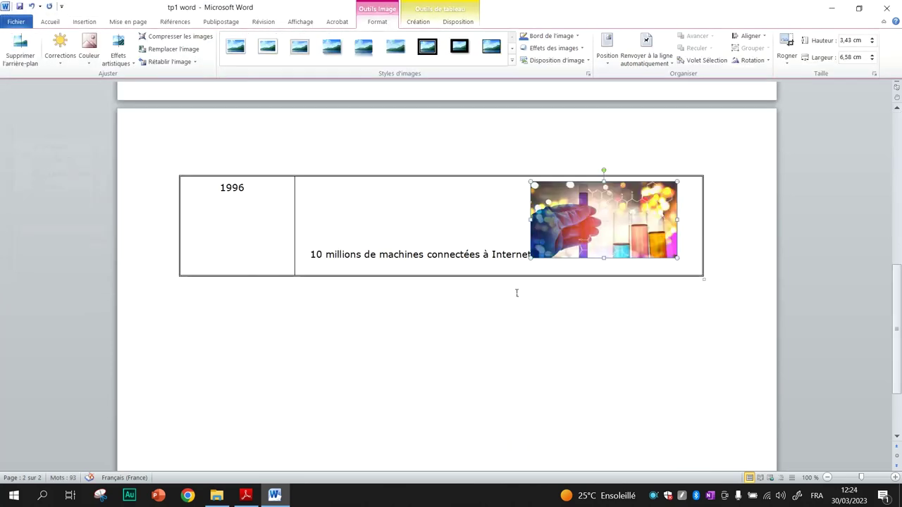
- Drag the picture into the 1990 paragraph and bring up its position and wrapping choices
scroll(516, 292, "down", 3)
scroll(516, 292, "up", 8)
scroll(517, 292, "up", 1)
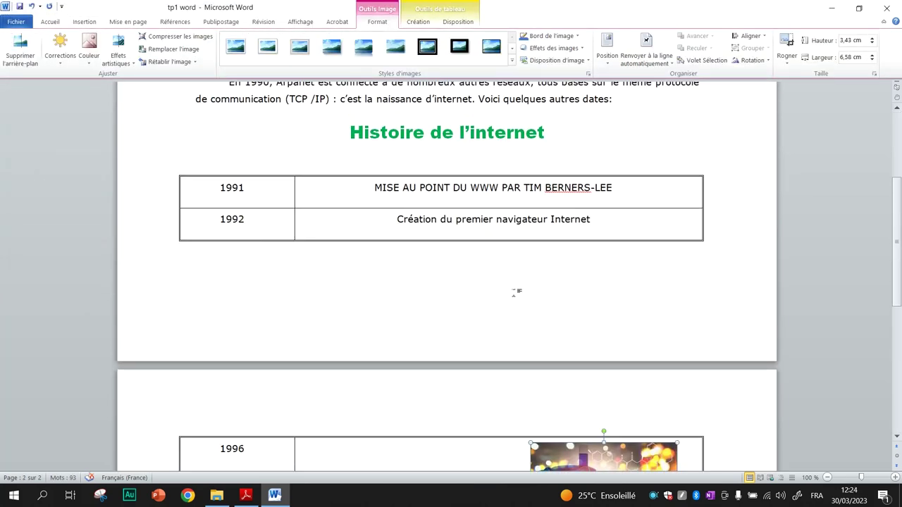
scroll(516, 292, "up", 5)
scroll(517, 292, "down", 5)
scroll(517, 293, "down", 4)
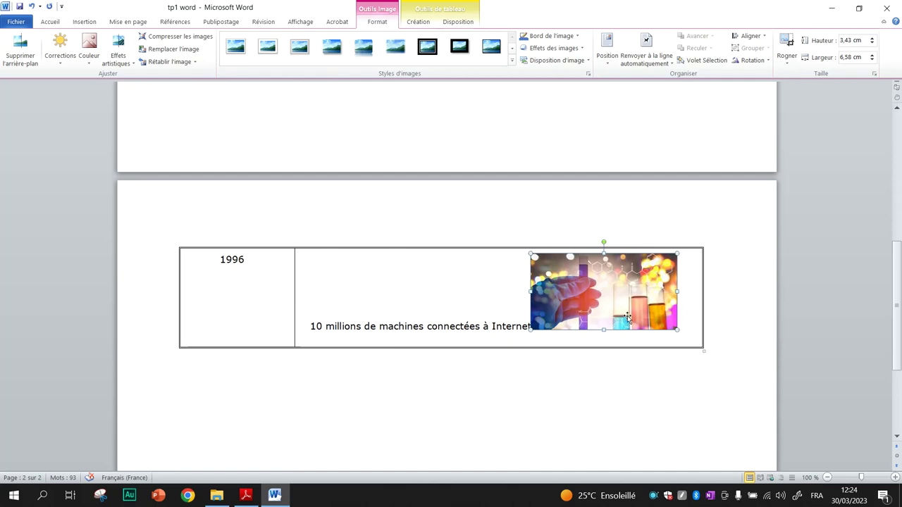
mouse_move(627, 316)
left_mouse_down()
mouse_move(563, 122)
mouse_move(575, 179)
left_mouse_up()
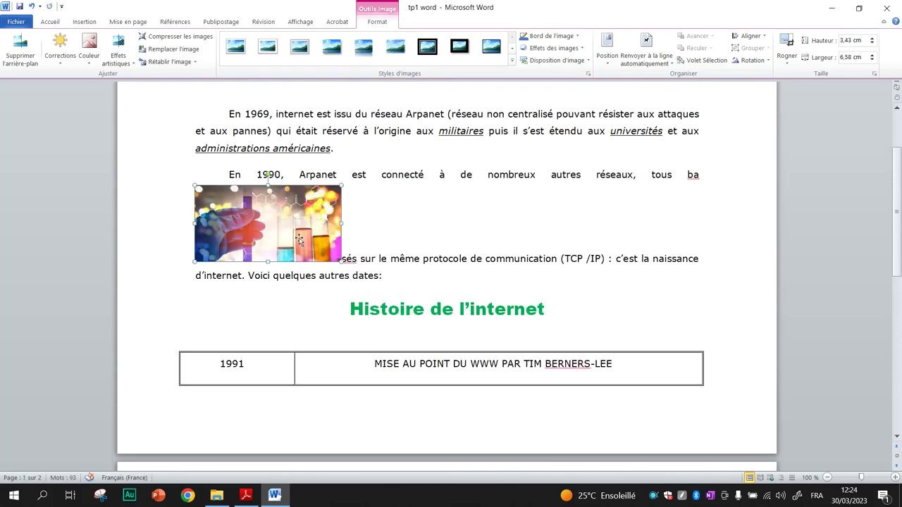
scroll(298, 239, "up", 1)
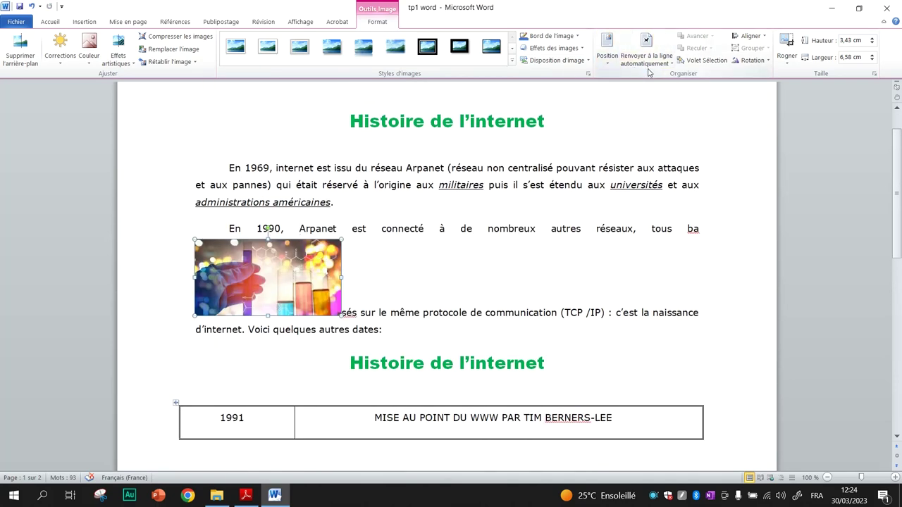
left_click(607, 62)
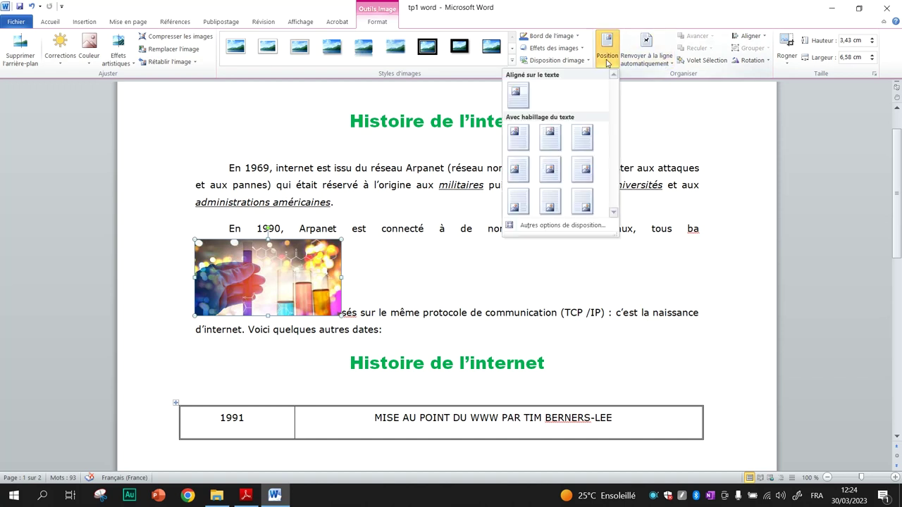
left_click(606, 62)
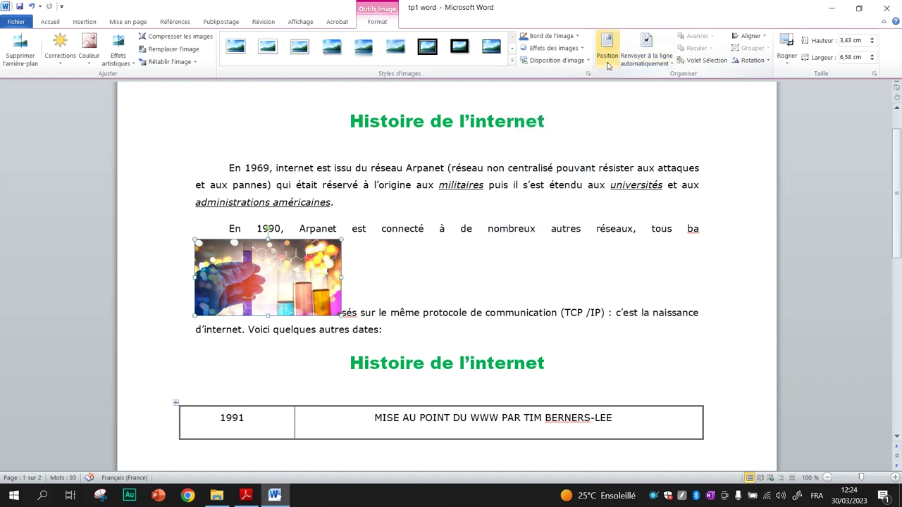
left_click(606, 60)
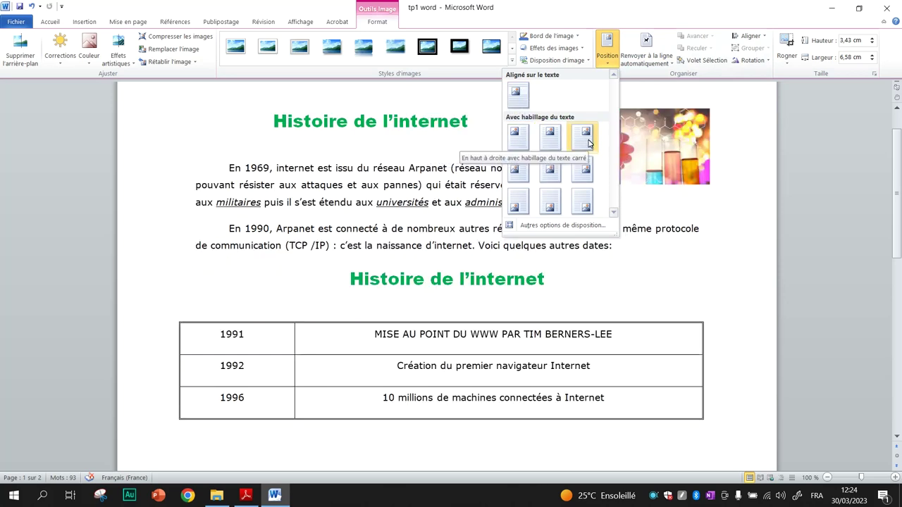
left_click(665, 62)
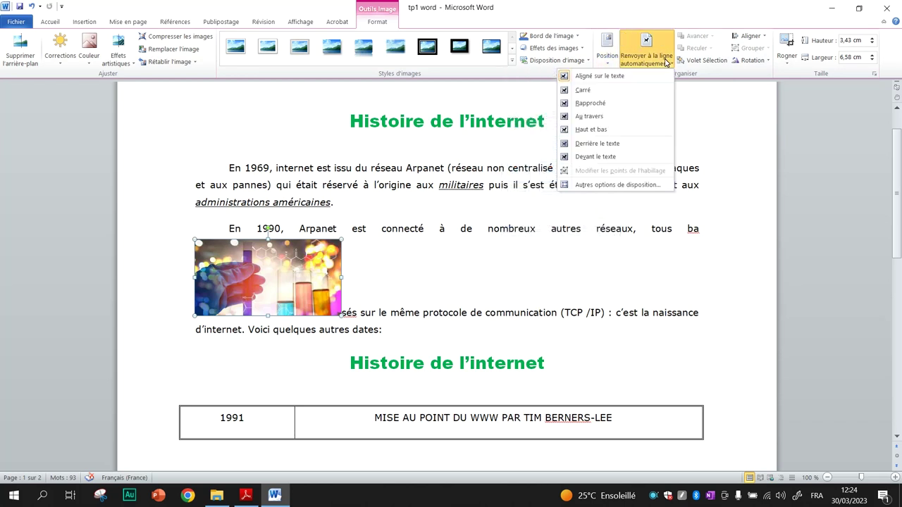
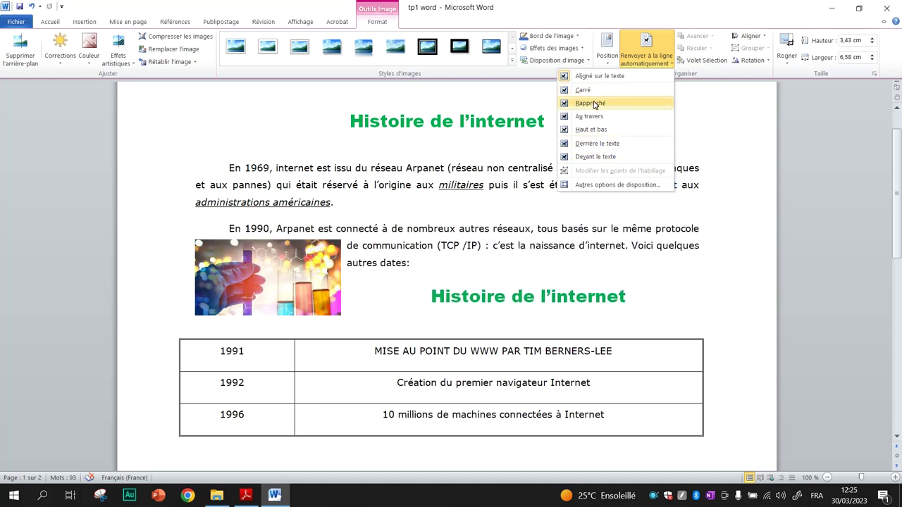
- Wrap the lab photo Rapproché, move it beside the title at top-right, and resize it to 4.49 cm wide
left_click(593, 105)
mouse_move(303, 286)
left_mouse_down()
mouse_move(227, 183)
mouse_move(675, 139)
mouse_move(620, 133)
left_mouse_up()
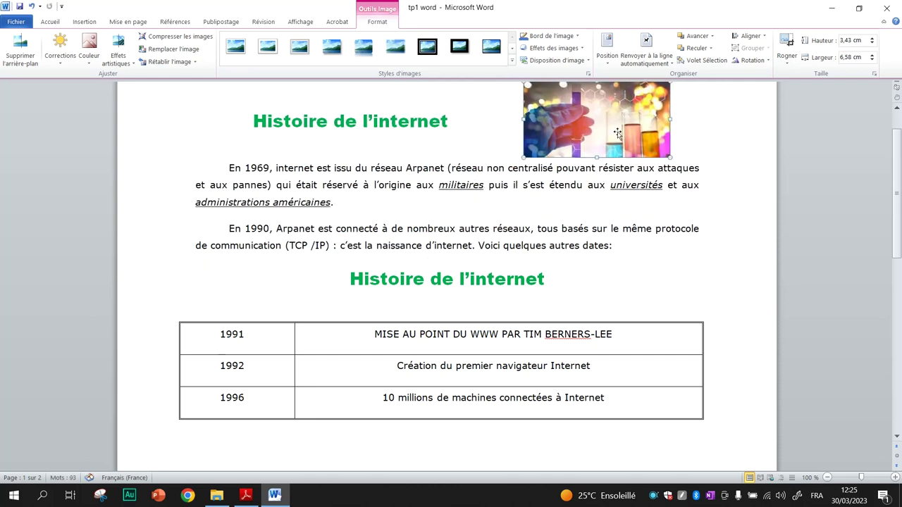
mouse_move(525, 160)
left_mouse_down()
mouse_move(570, 134)
mouse_move(549, 125)
left_mouse_up()
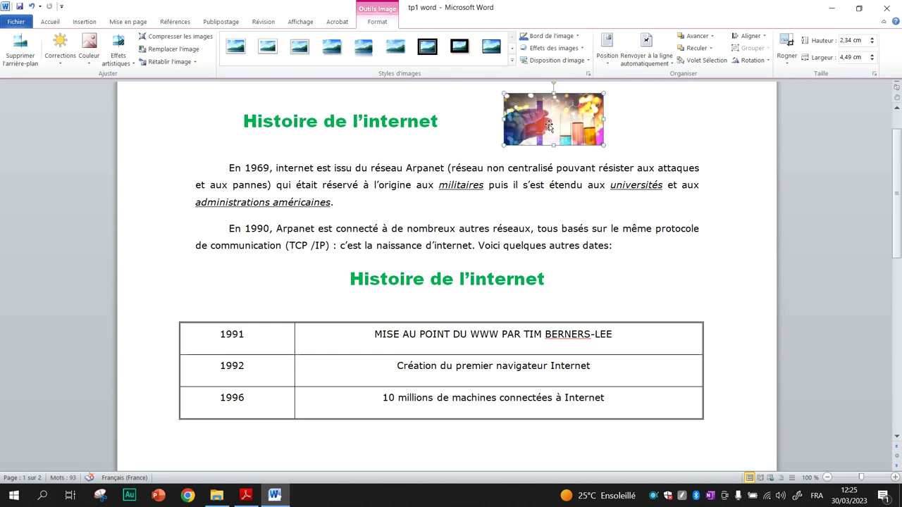
scroll(548, 126, "down", 1)
scroll(542, 182, "up", 2)
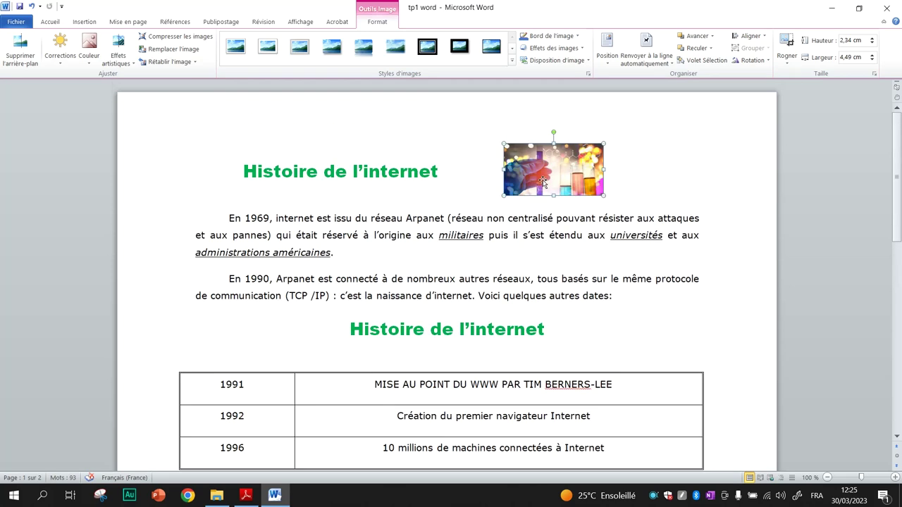
left_click(680, 165)
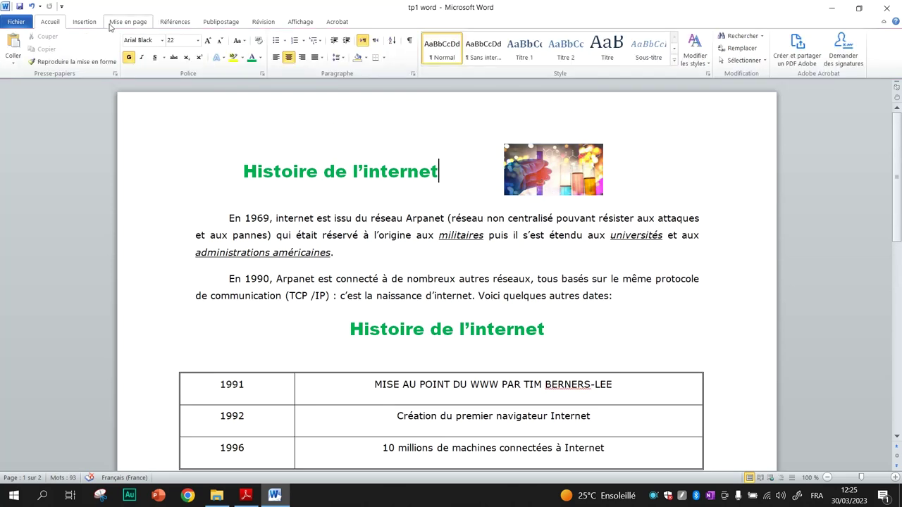
- Search Insertion > Images clipart for 'ordinateur' and browse the computer drawings returned
left_click(83, 22)
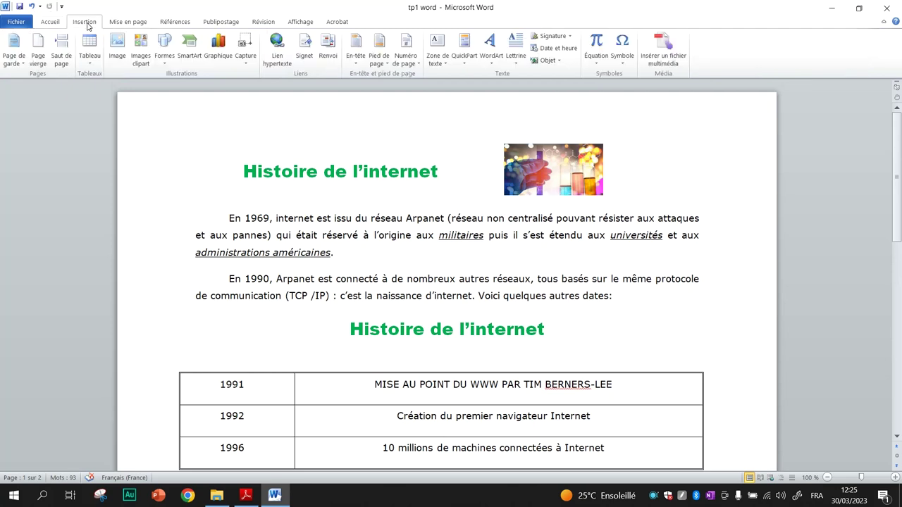
left_click(112, 58)
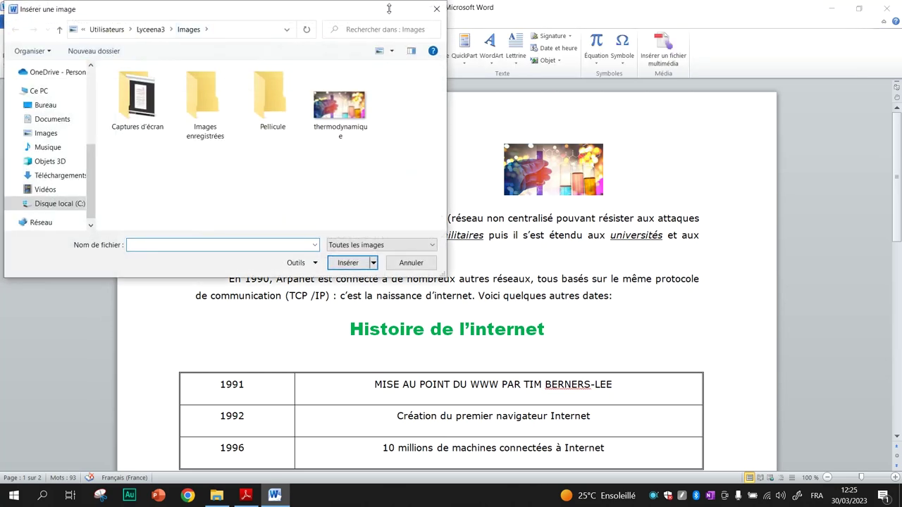
double_click(435, 14)
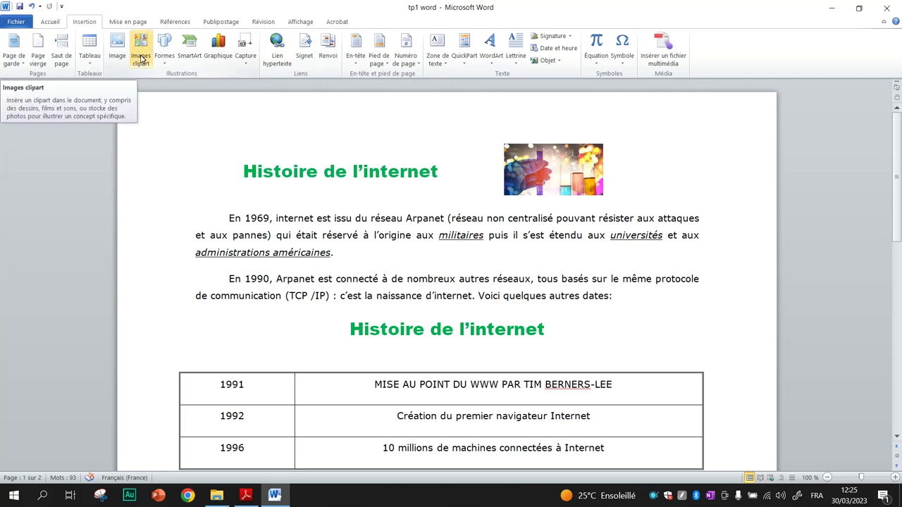
left_click(140, 58)
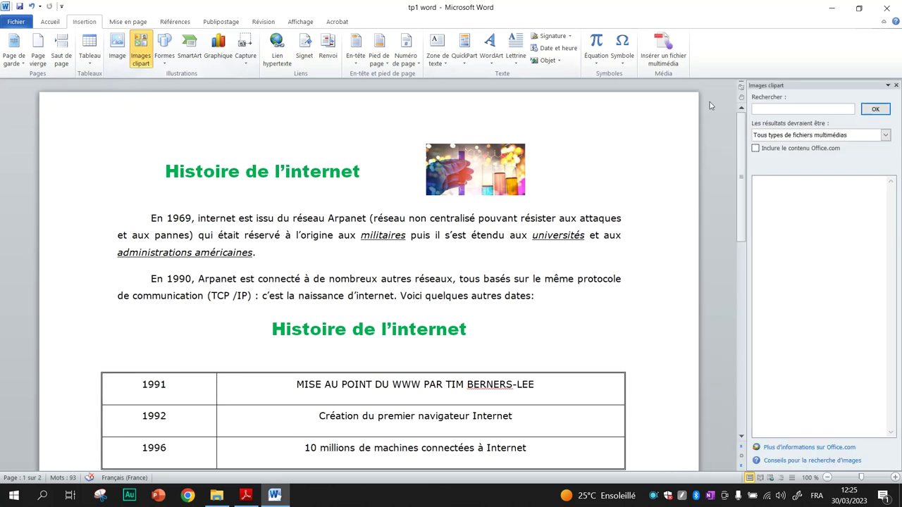
left_click(794, 110)
type("ordinateur")
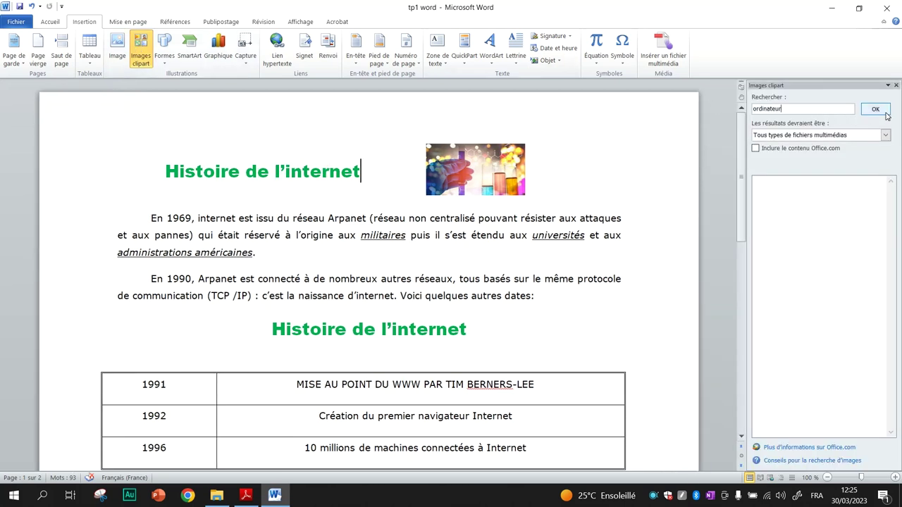
left_click(875, 110)
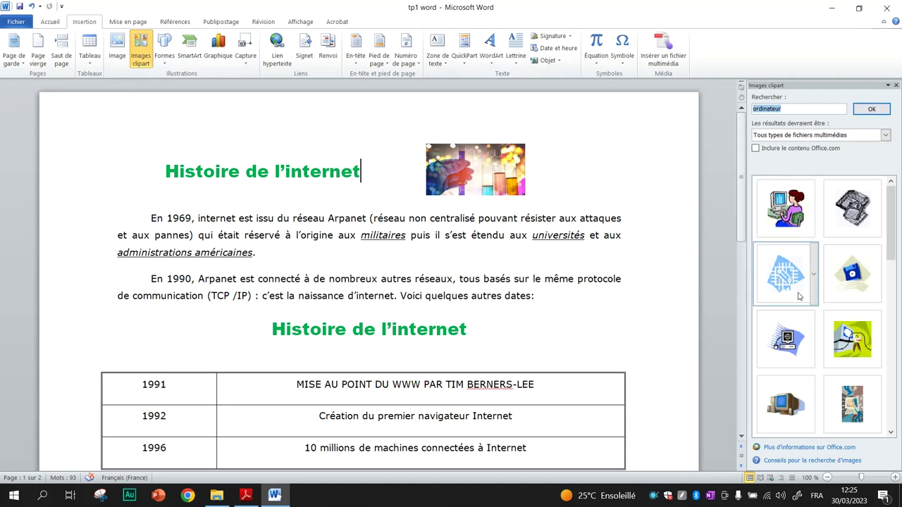
left_click_drag(889, 200, 891, 270)
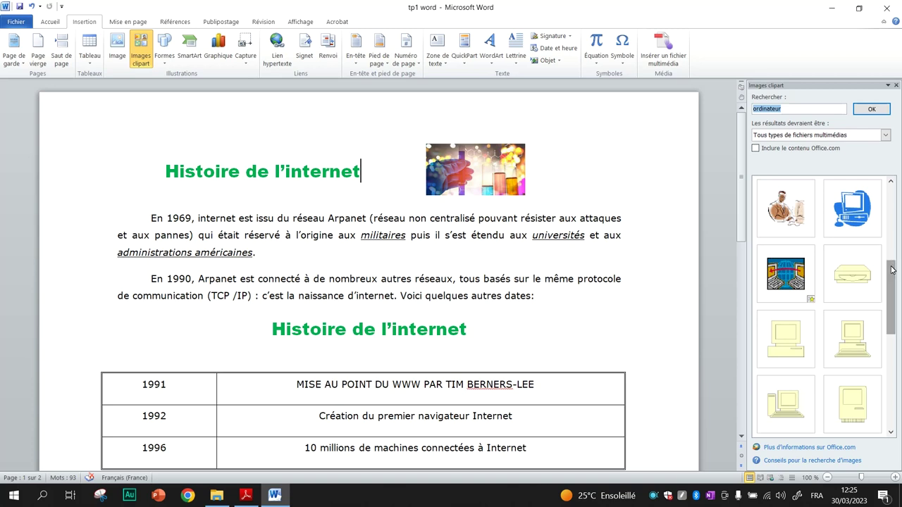
left_click_drag(892, 269, 889, 184)
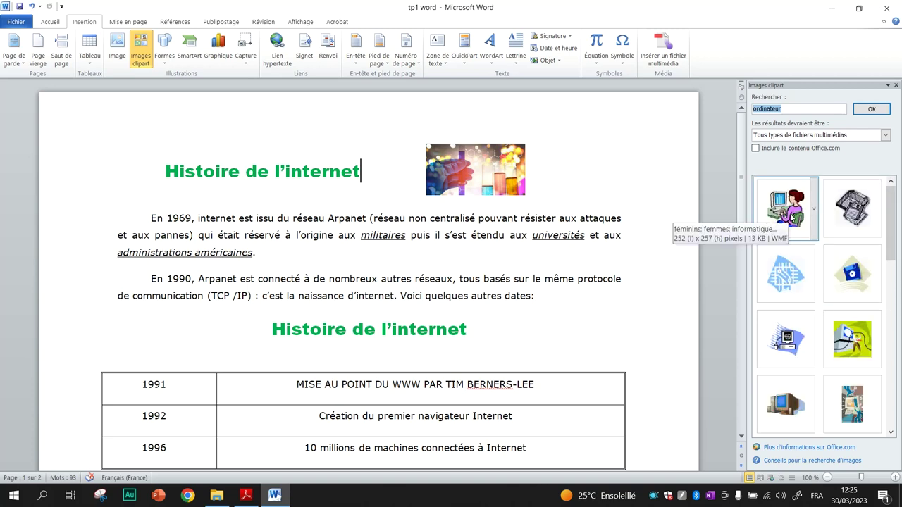
- Insert the woman-at-computer clip art, shrink it to about 2.9 cm, and put it behind text left of the title
left_click(785, 211)
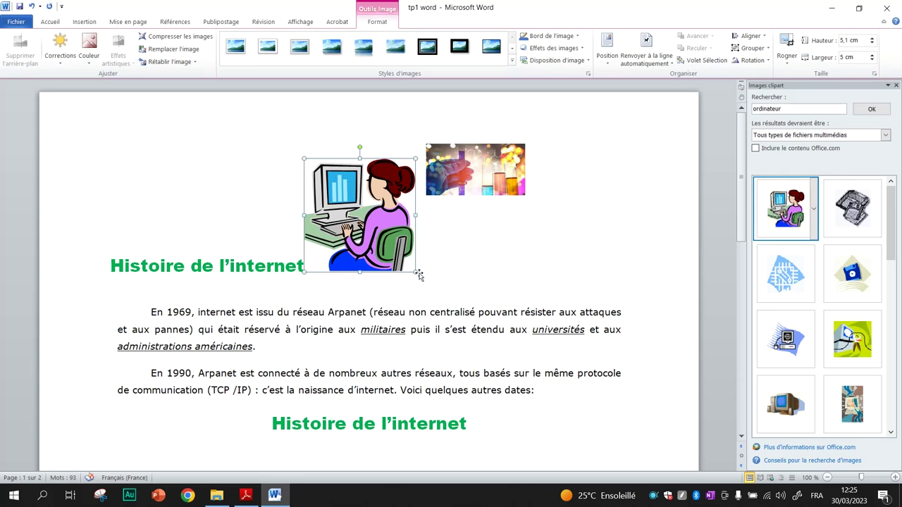
left_click_drag(421, 279, 389, 224)
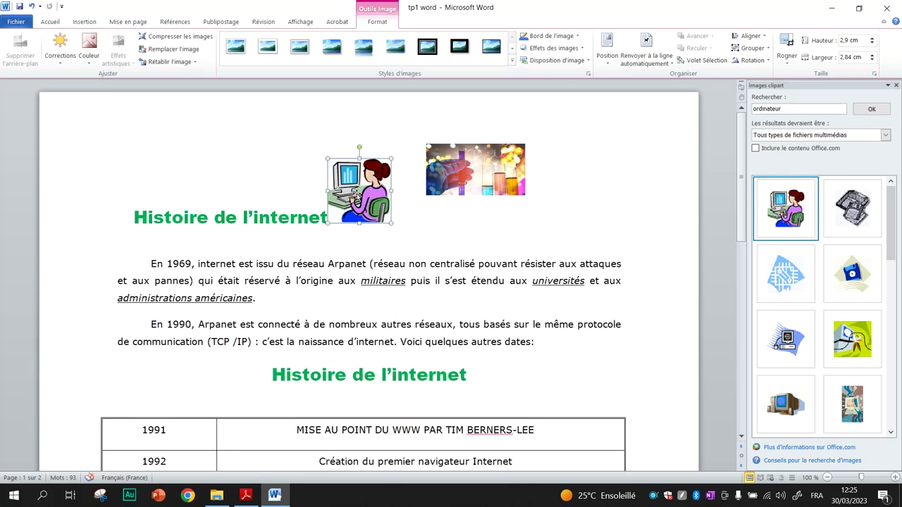
mouse_move(355, 197)
left_mouse_down()
mouse_move(197, 196)
mouse_move(111, 182)
left_mouse_up()
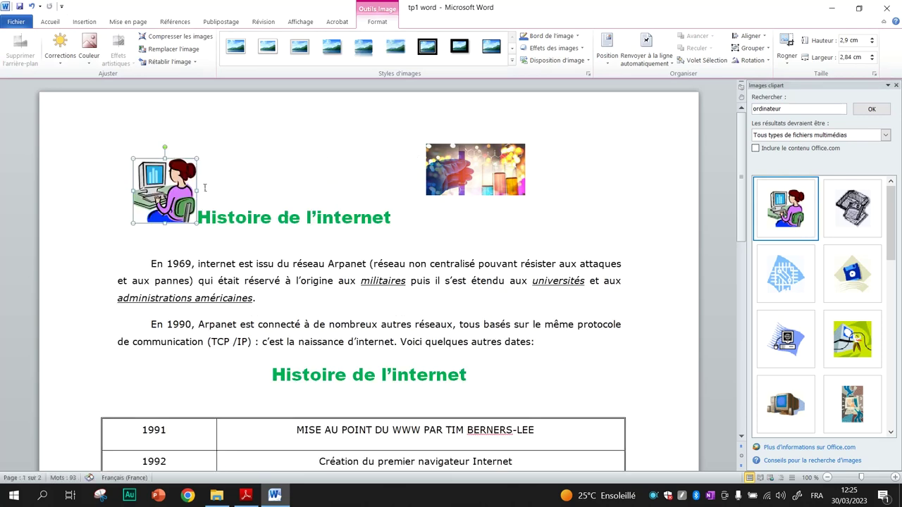
left_click(648, 59)
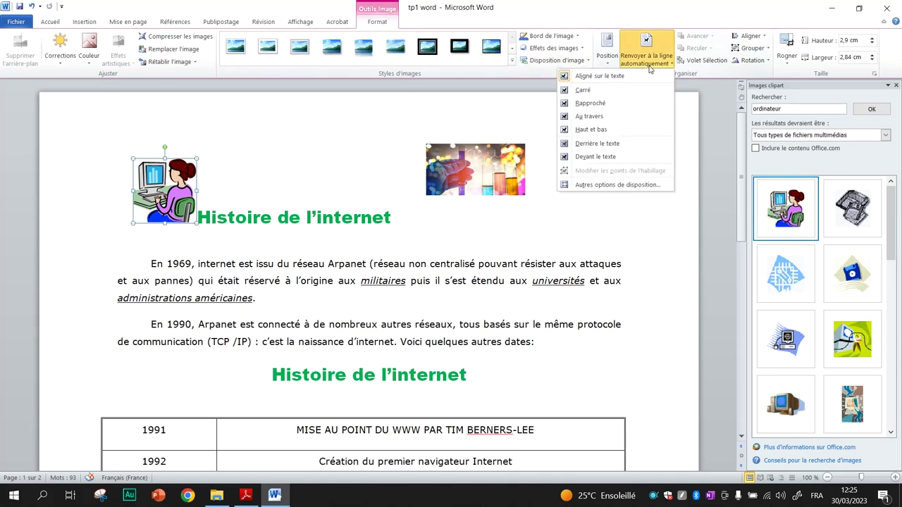
left_click(610, 145)
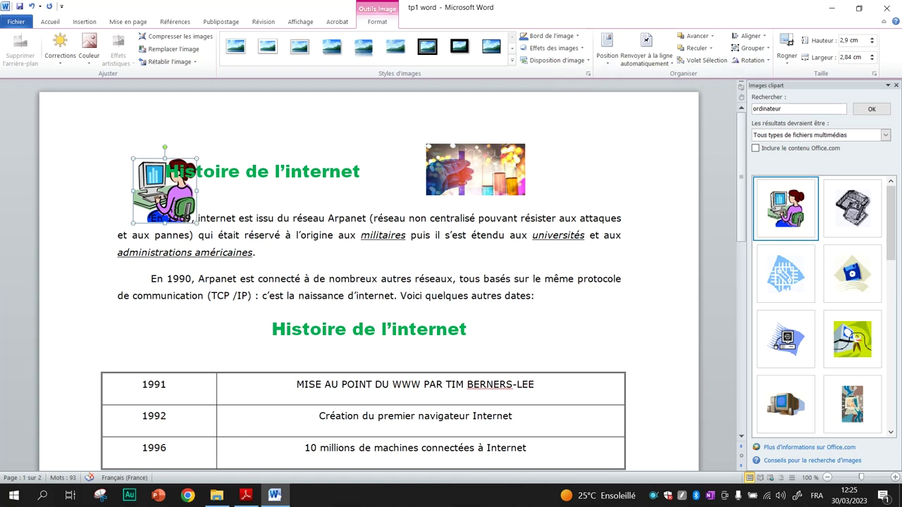
left_click(128, 206)
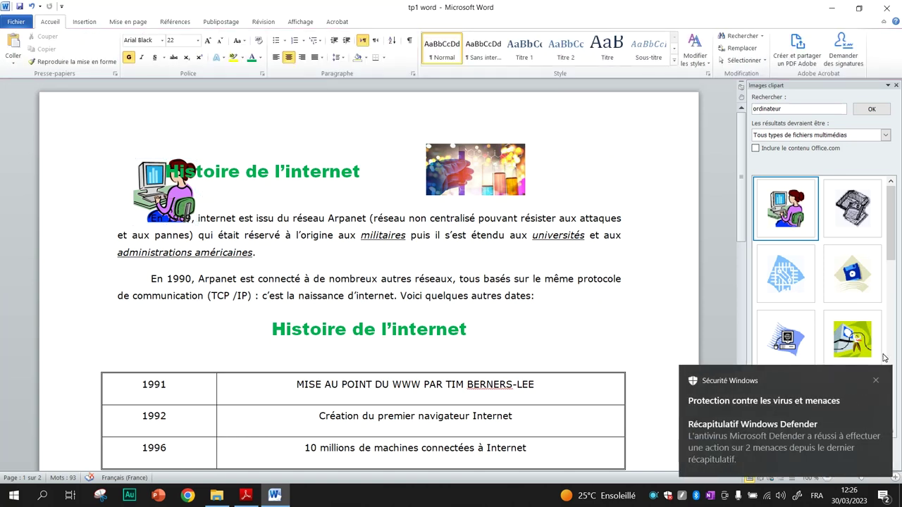
- Dismiss the security notification and close the clip art search pane
left_click(876, 380)
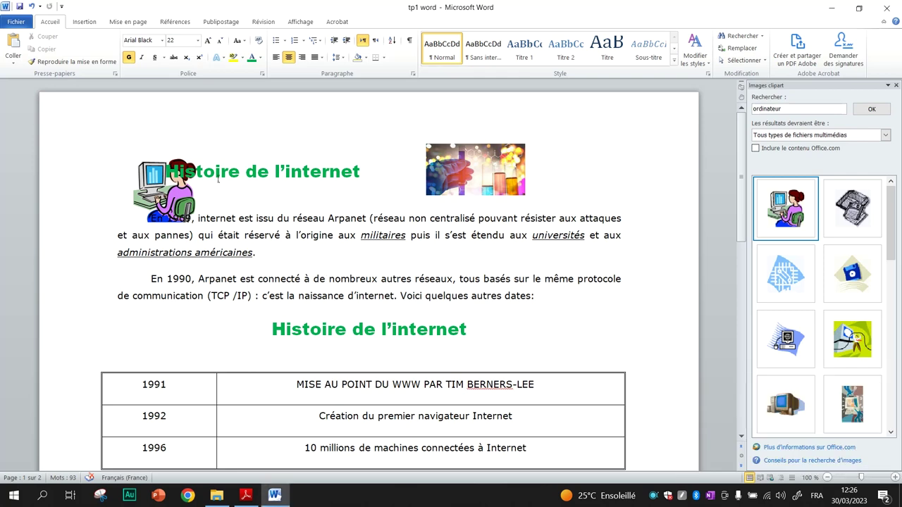
left_click(148, 219)
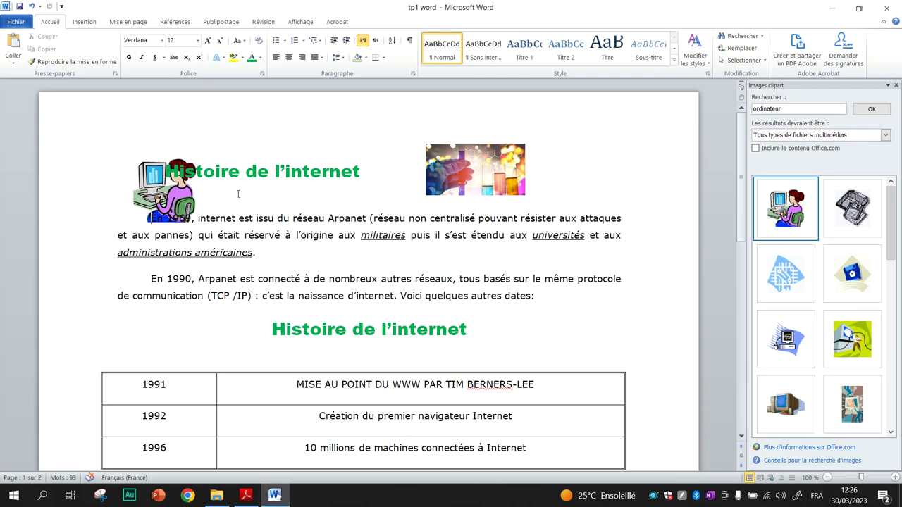
left_click(177, 188)
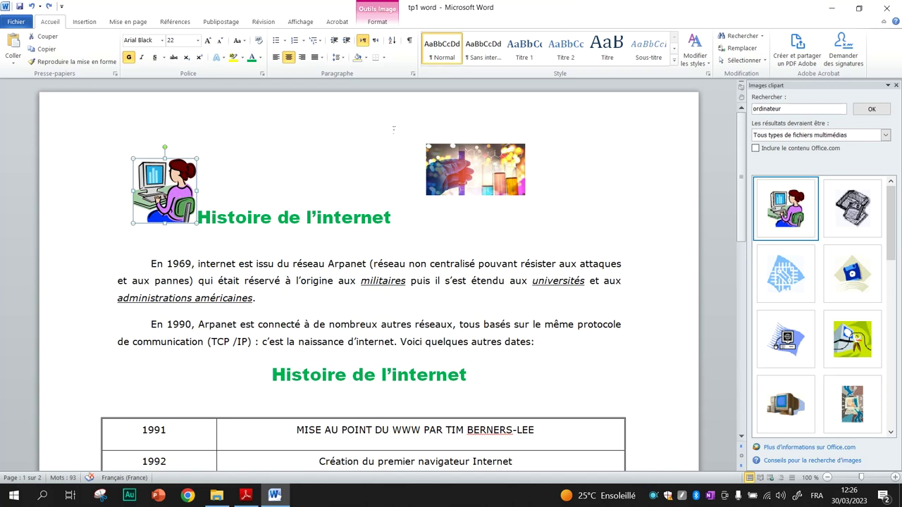
left_click(897, 85)
left_click(441, 224)
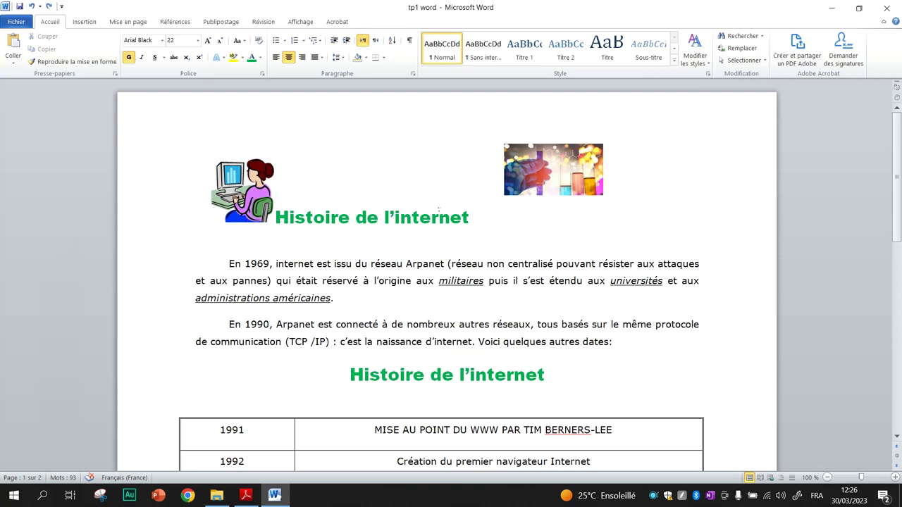
- Glance at the exercise PDF, then return to Word and select the top-right photo
left_click(246, 496)
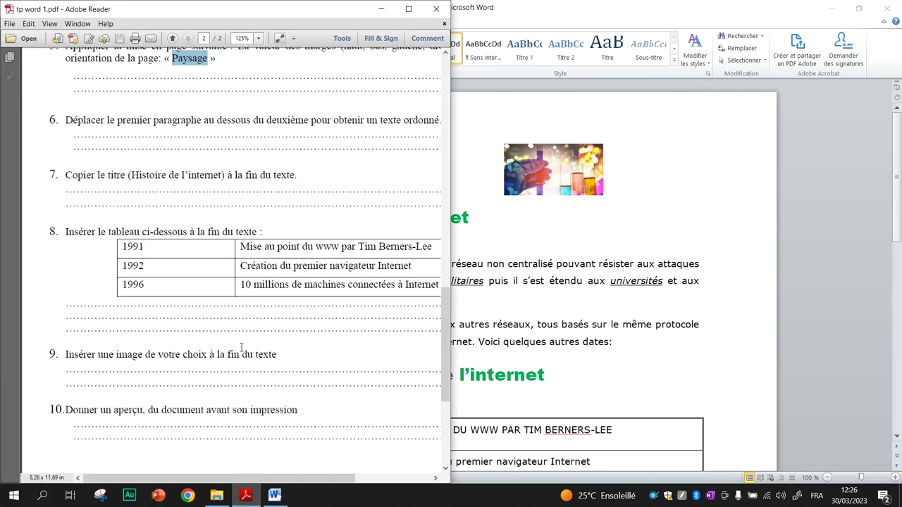
left_click(500, 229)
left_click(543, 173)
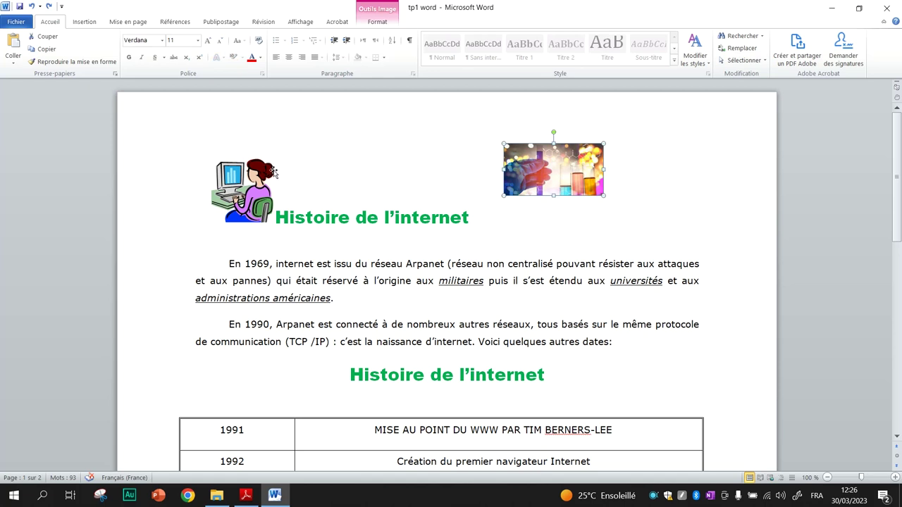
double_click(557, 174)
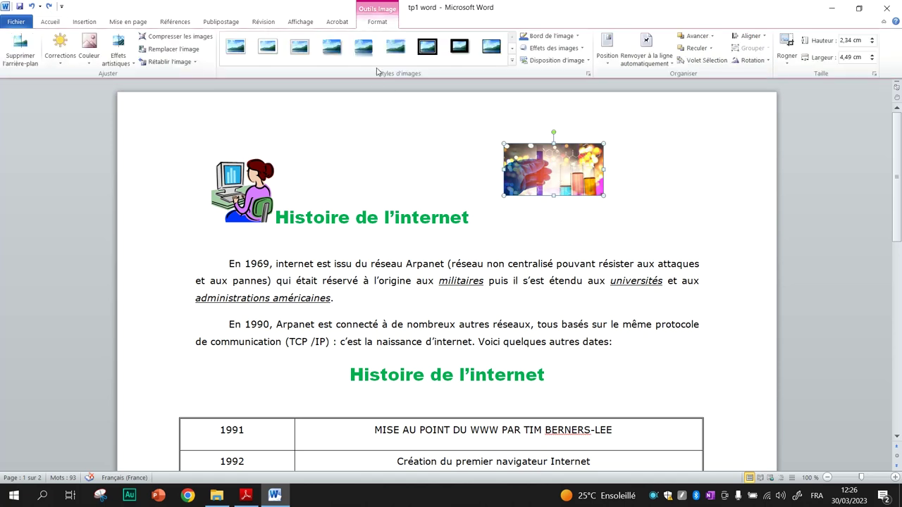
left_click(425, 197)
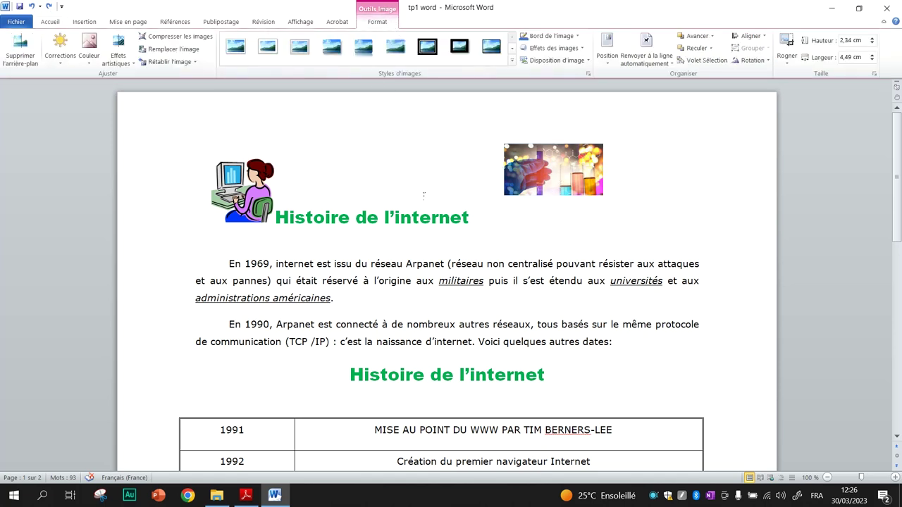
double_click(538, 181)
left_click(449, 190)
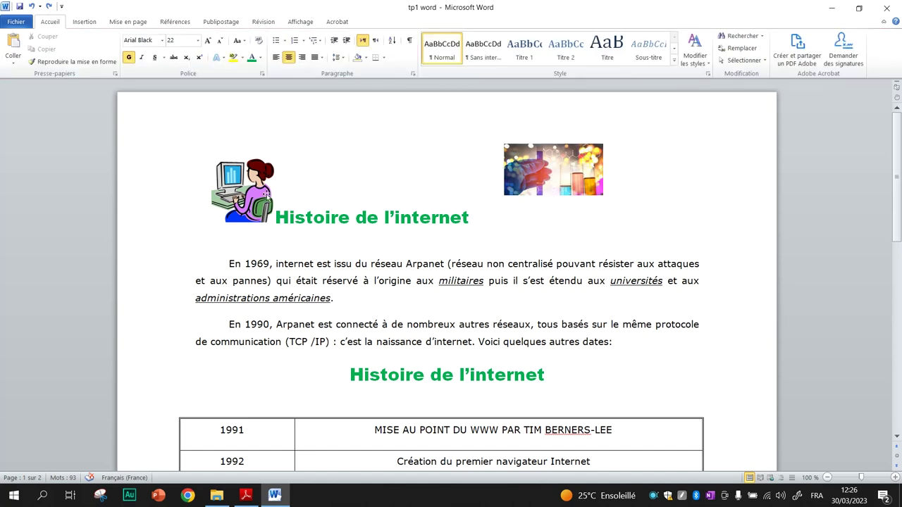
left_click(250, 199)
left_click(367, 217)
double_click(535, 167)
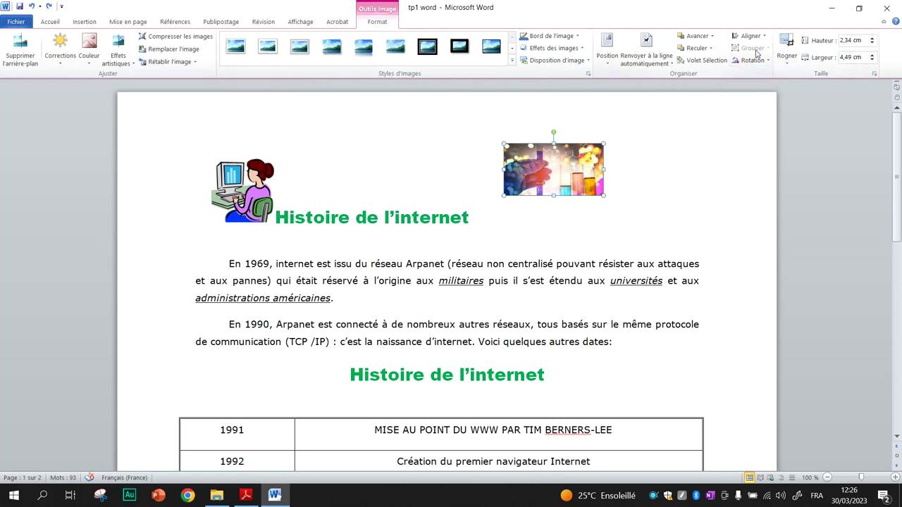
left_click(767, 61)
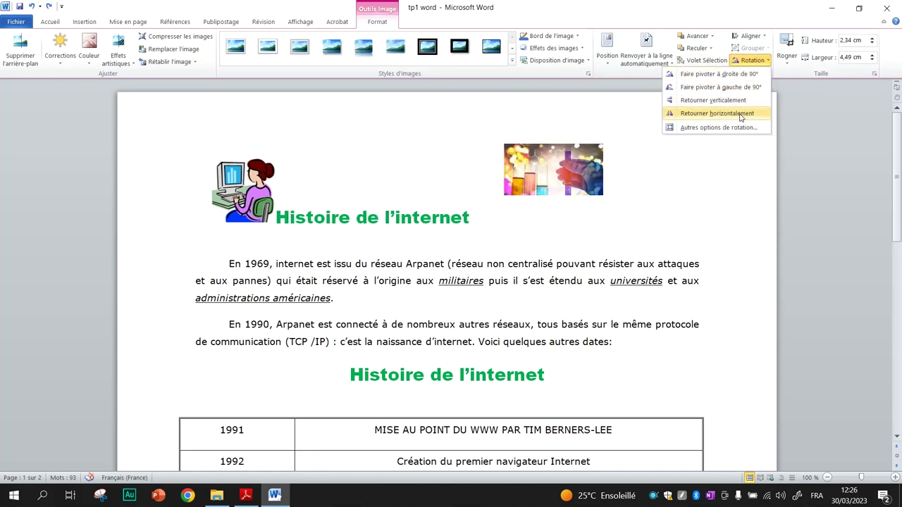
left_click(741, 114)
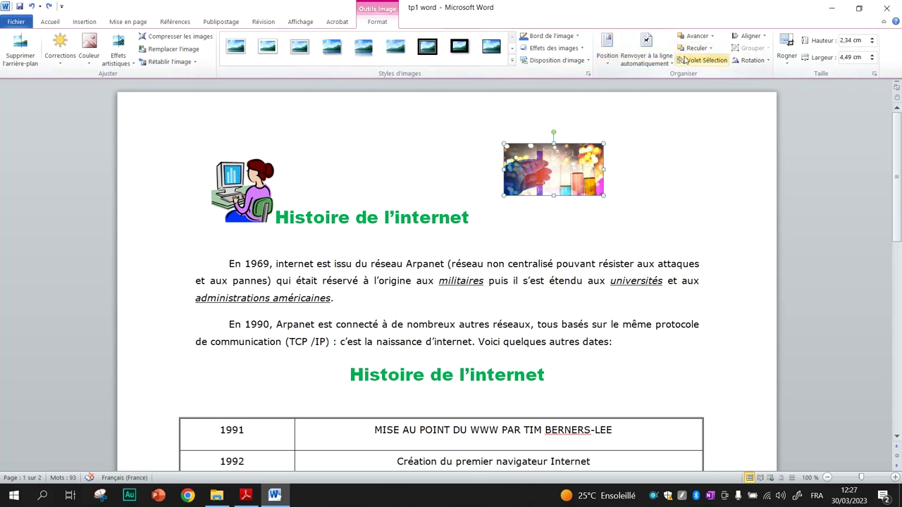
- Scroll the exercise sheet PDF down to item 10 about previewing before printing
left_click(246, 495)
scroll(245, 343, "down", 2)
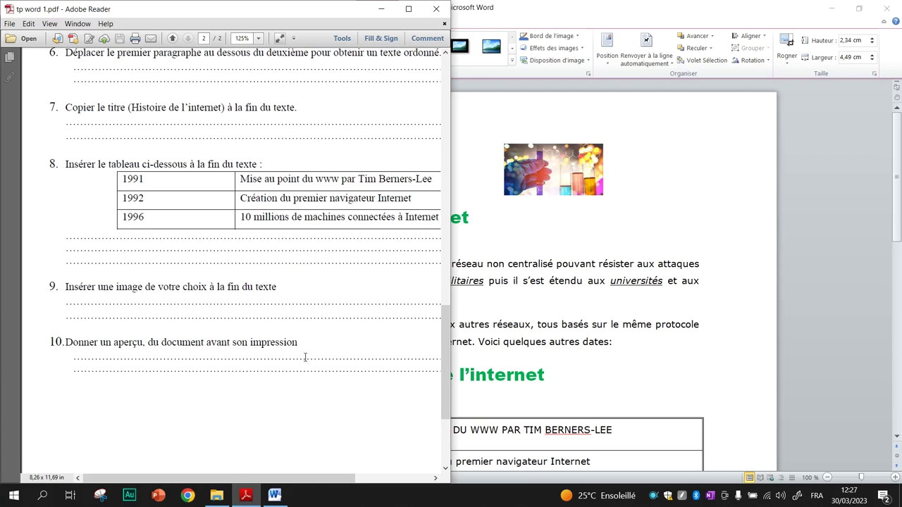
- Preview the two-page document through Fichier > Imprimer, then return to the editing view
left_click(486, 252)
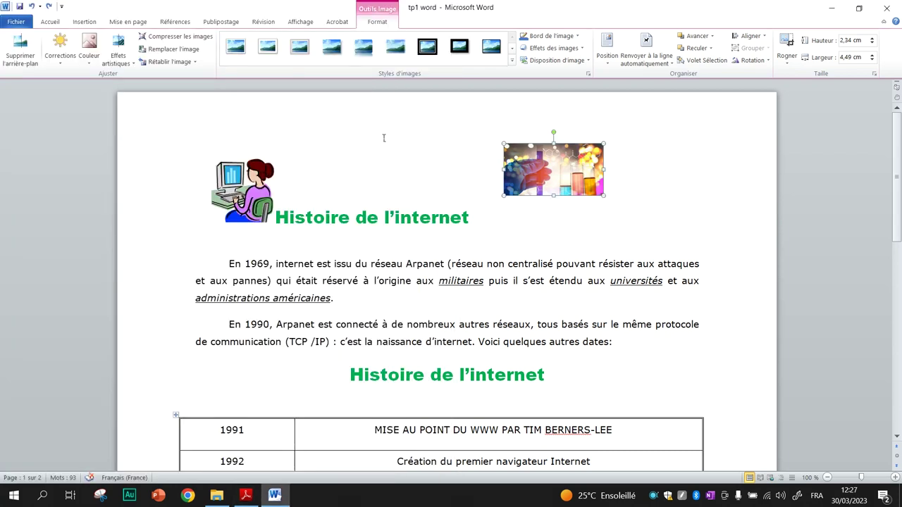
left_click(15, 22)
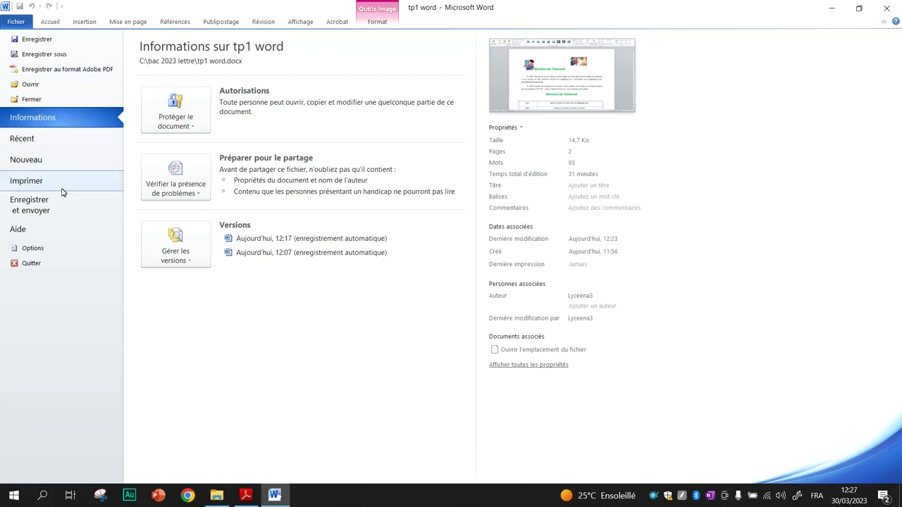
left_click(66, 187)
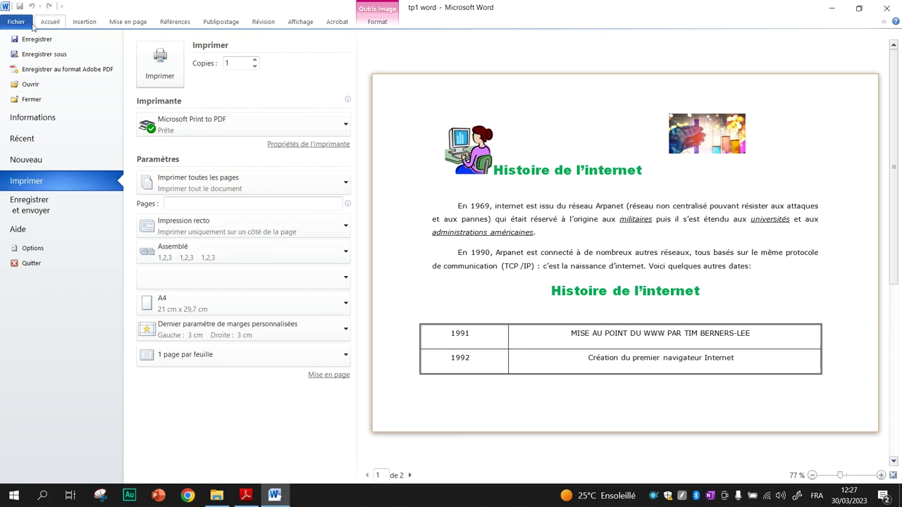
key("Escape")
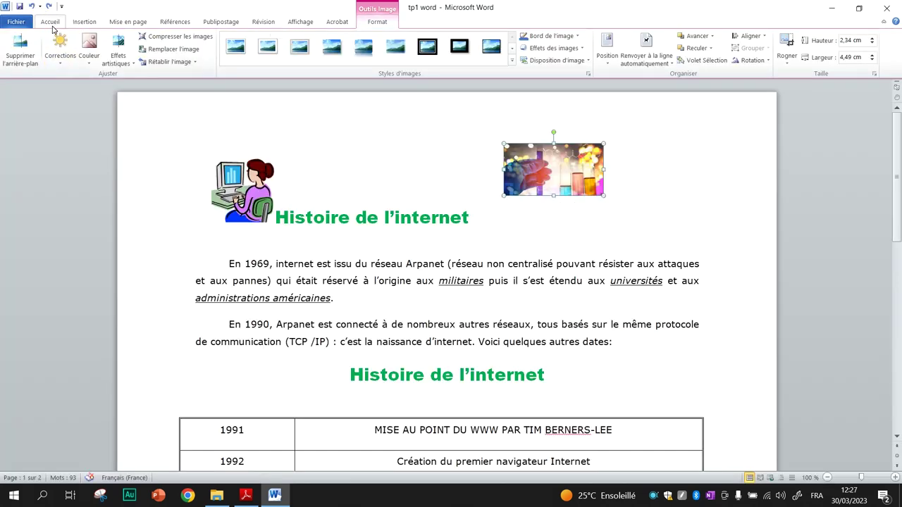
left_click(50, 22)
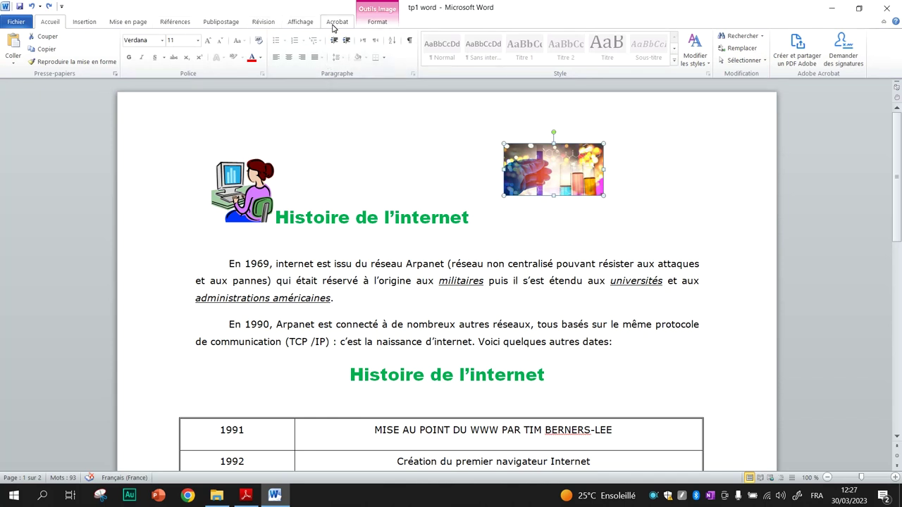
left_click(337, 23)
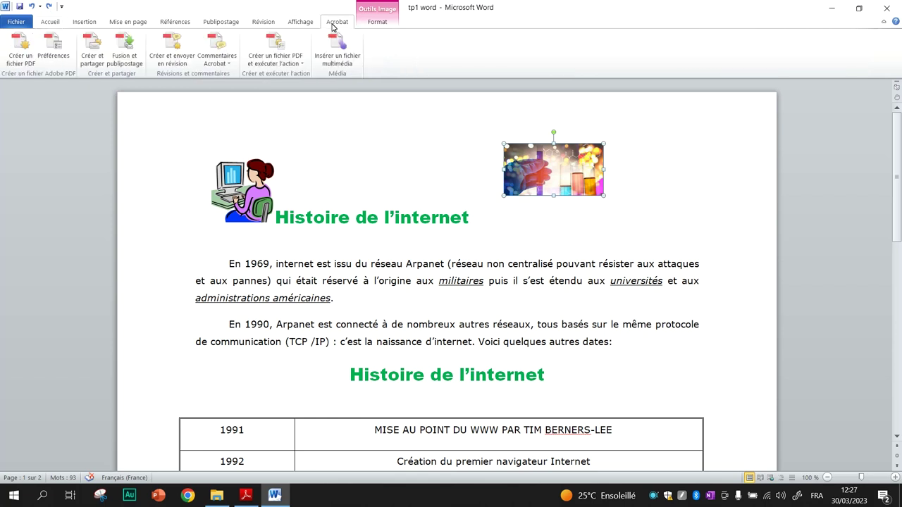
left_click(299, 23)
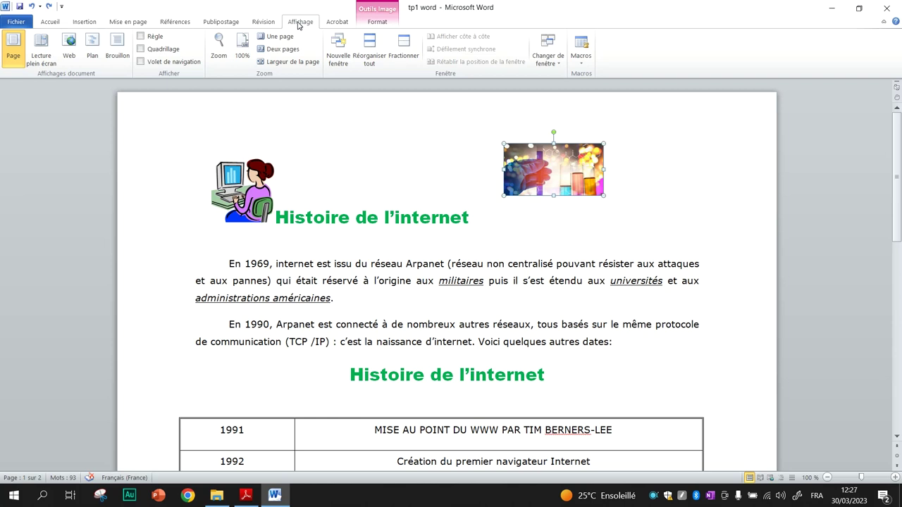
left_click(263, 23)
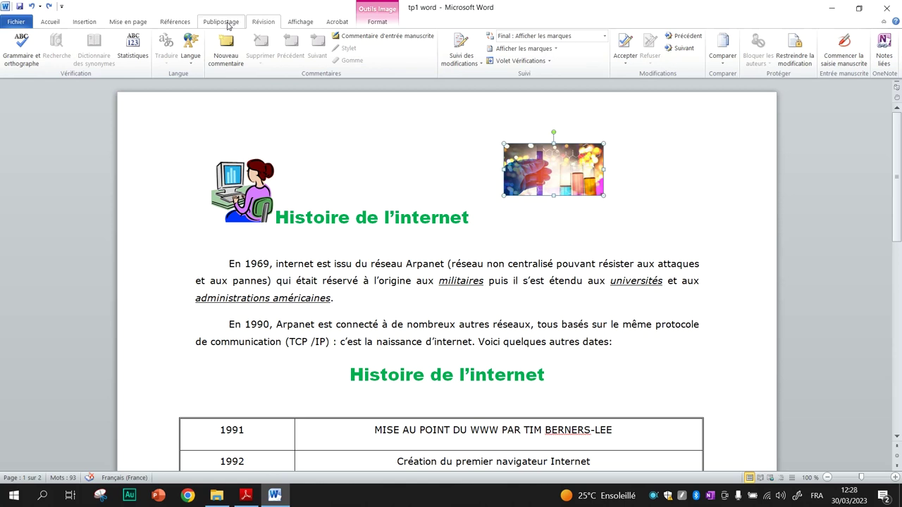
left_click(227, 23)
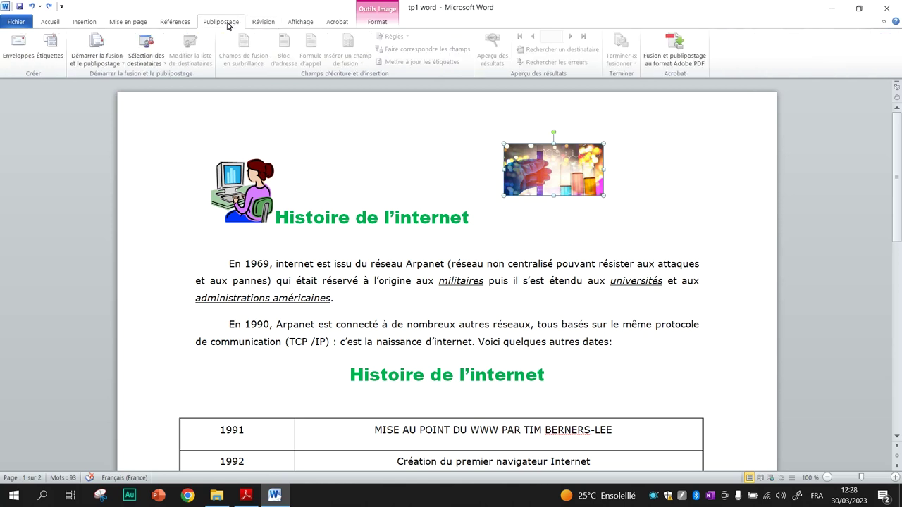
left_click(184, 23)
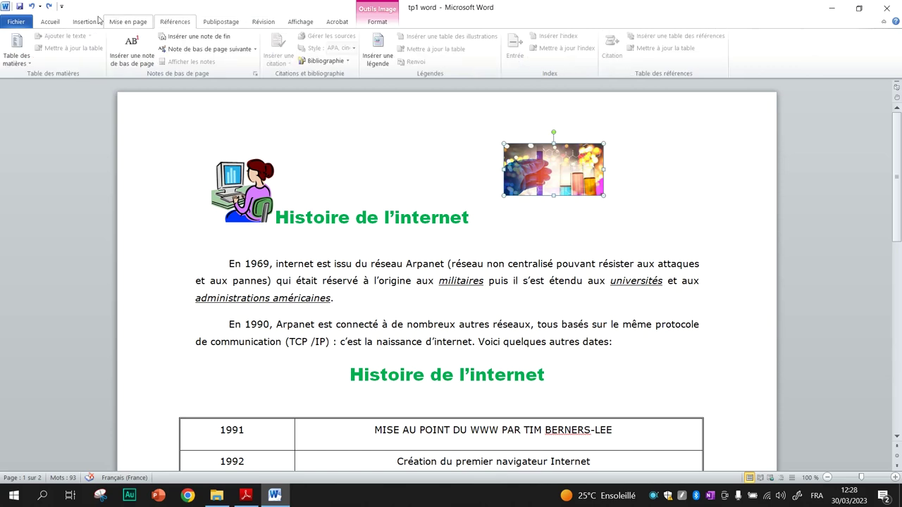
left_click(49, 23)
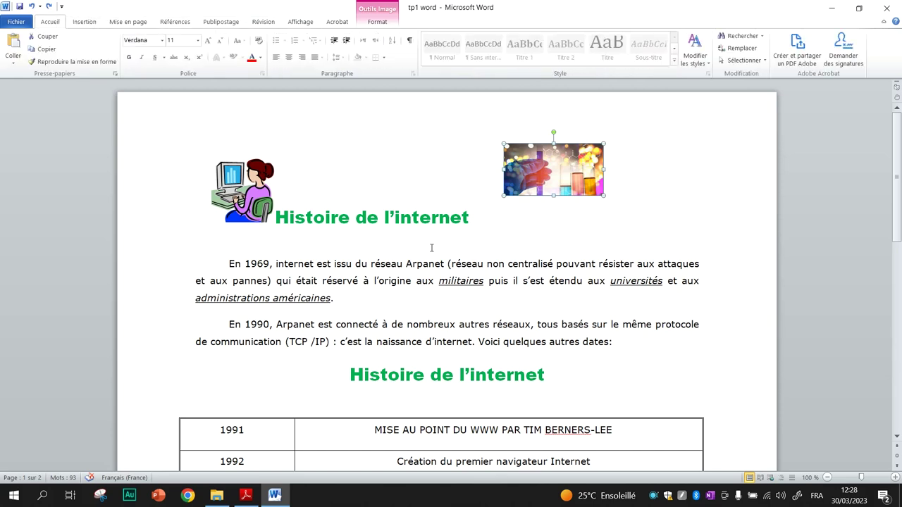
scroll(431, 248, "down", 4)
scroll(431, 248, "up", 2)
scroll(431, 248, "down", 2)
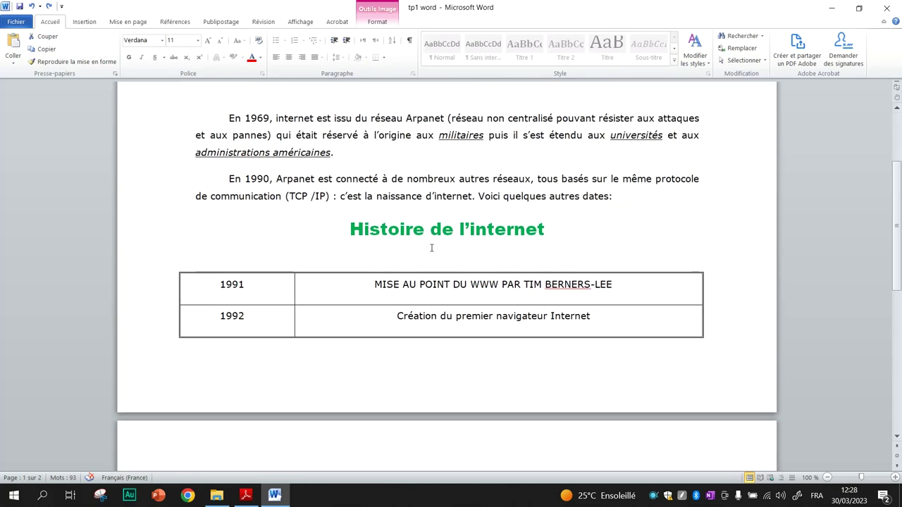
scroll(431, 248, "down", 3)
scroll(432, 248, "up", 3)
scroll(432, 248, "up", 3)
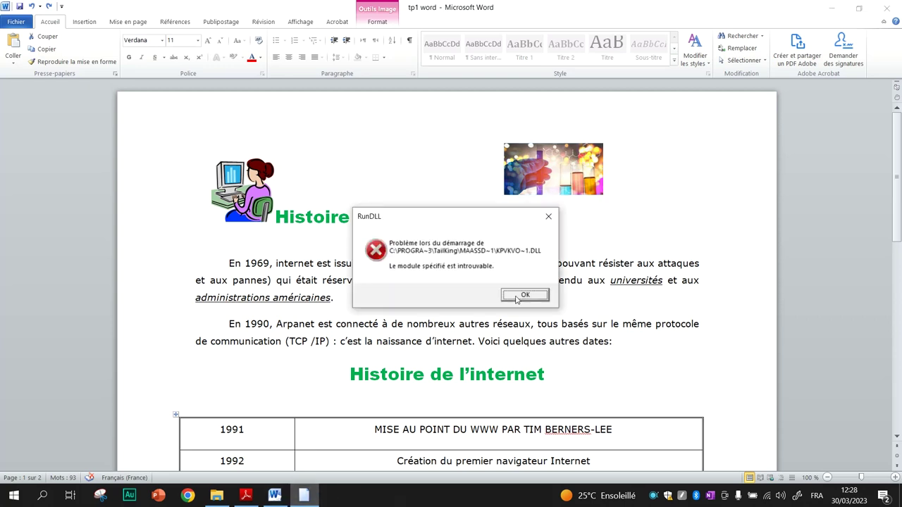
left_click(517, 298)
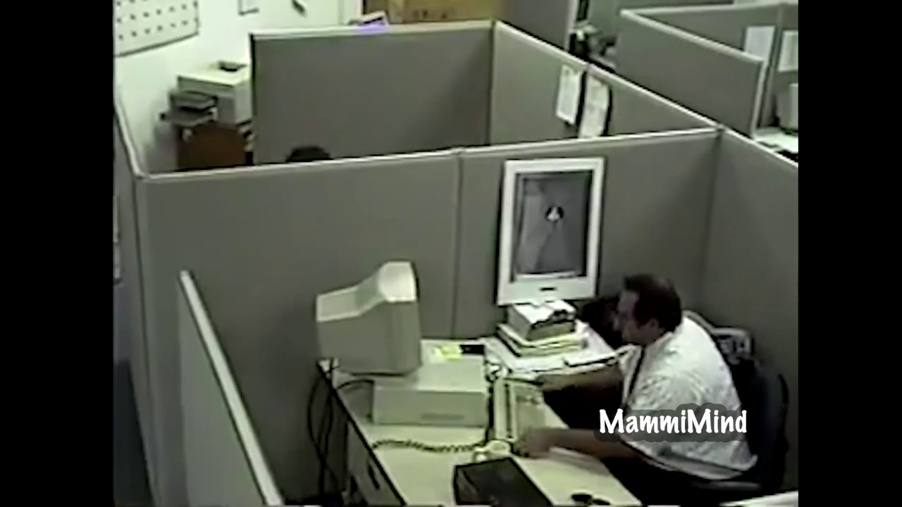